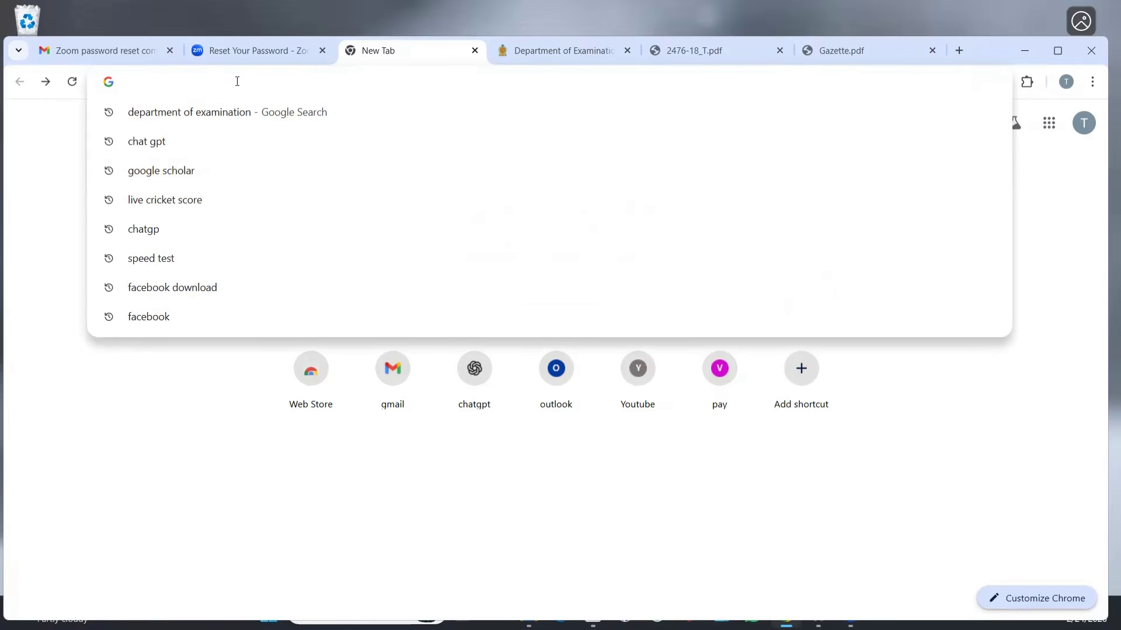
# Open doenets.lk from the 'department of examination' search results and scroll to its Our Services tiles.
pyautogui.click(195, 115)
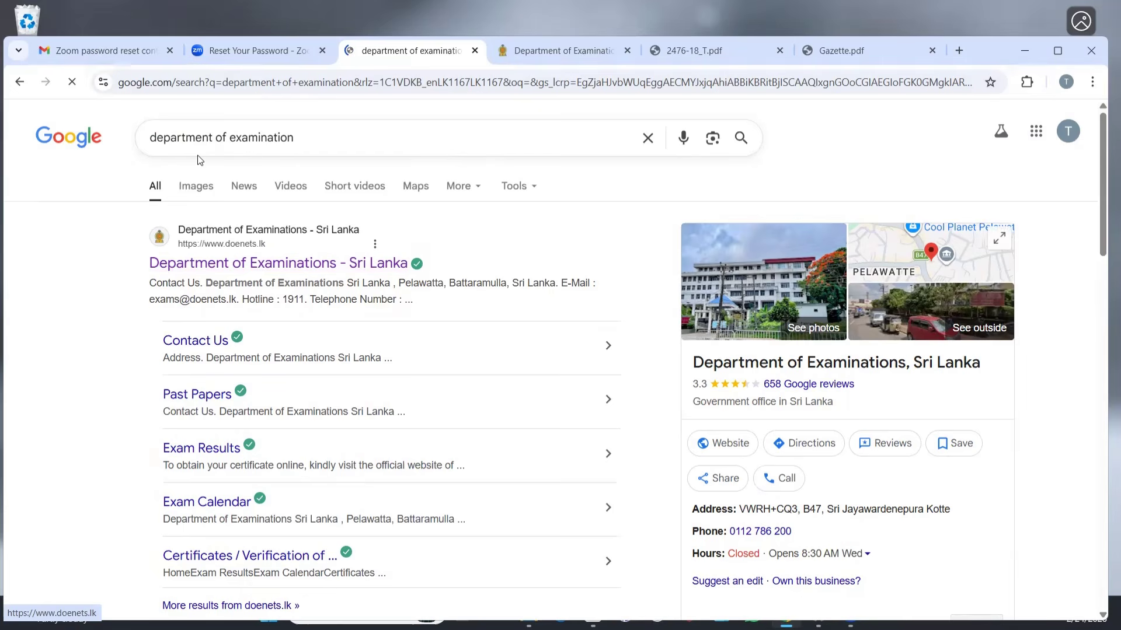
pyautogui.scroll(-3, 479, 305)
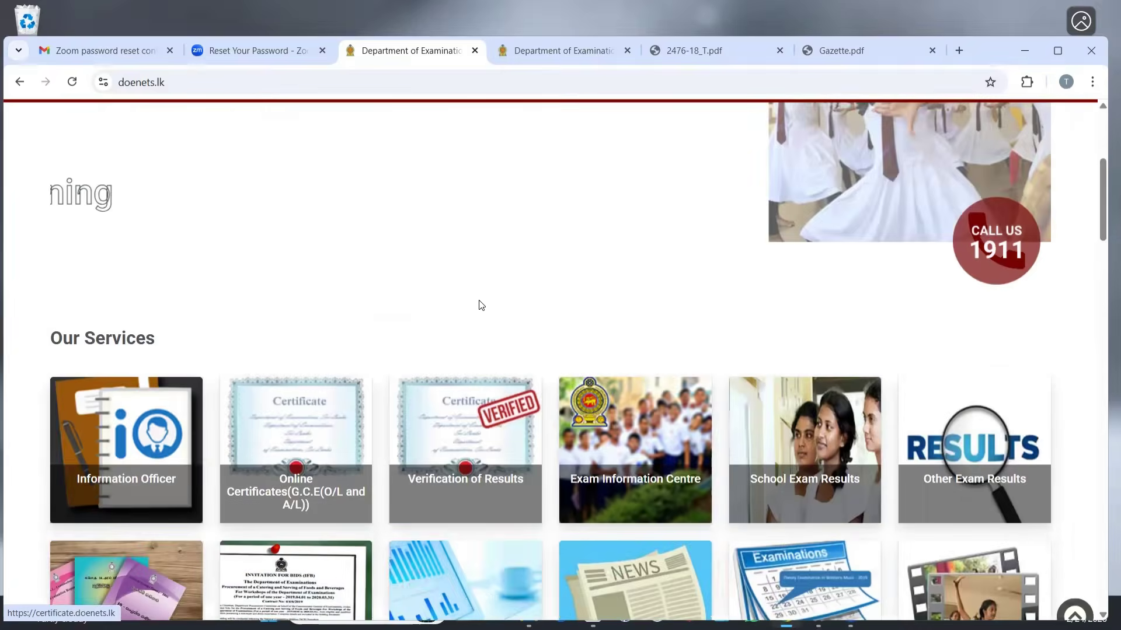
pyautogui.scroll(-9, 480, 304)
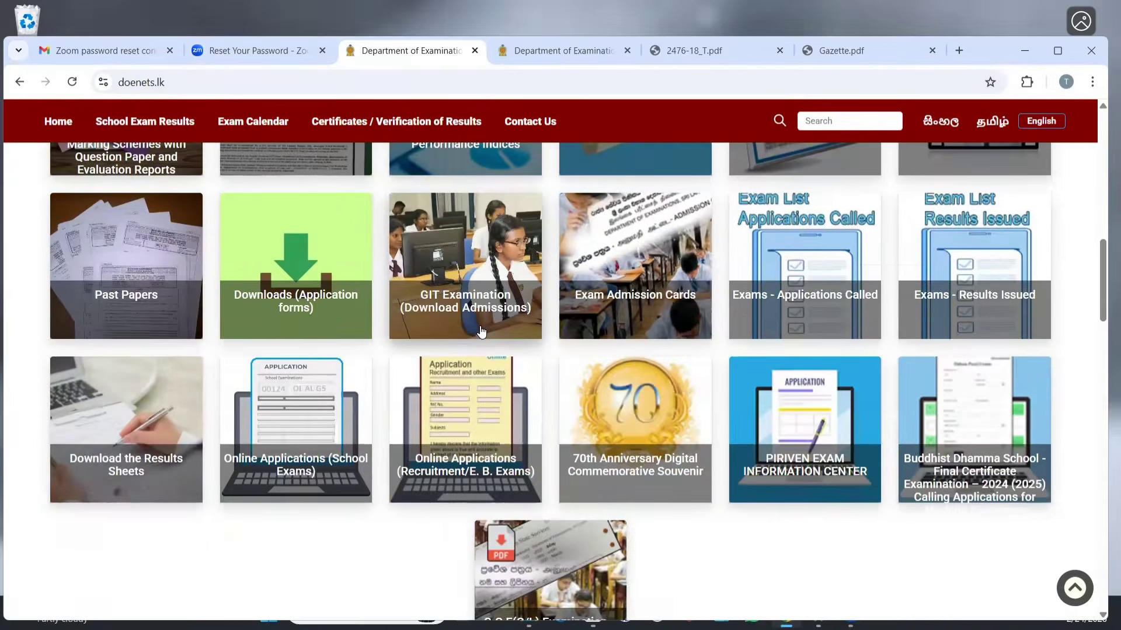
pyautogui.scroll(-1, 480, 332)
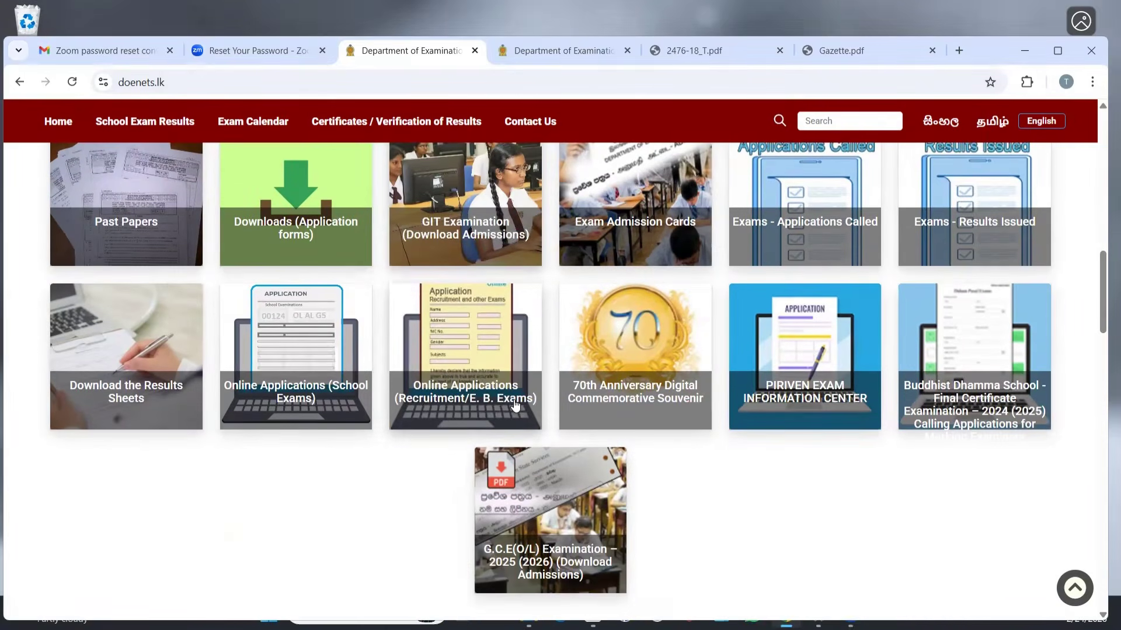
# Go to Online Applications (Recruitment), then Apply for Exams, and apply for the 2026 graduate teachers' recruitment exam.
pyautogui.click(477, 348)
pyautogui.scroll(-2, 490, 350)
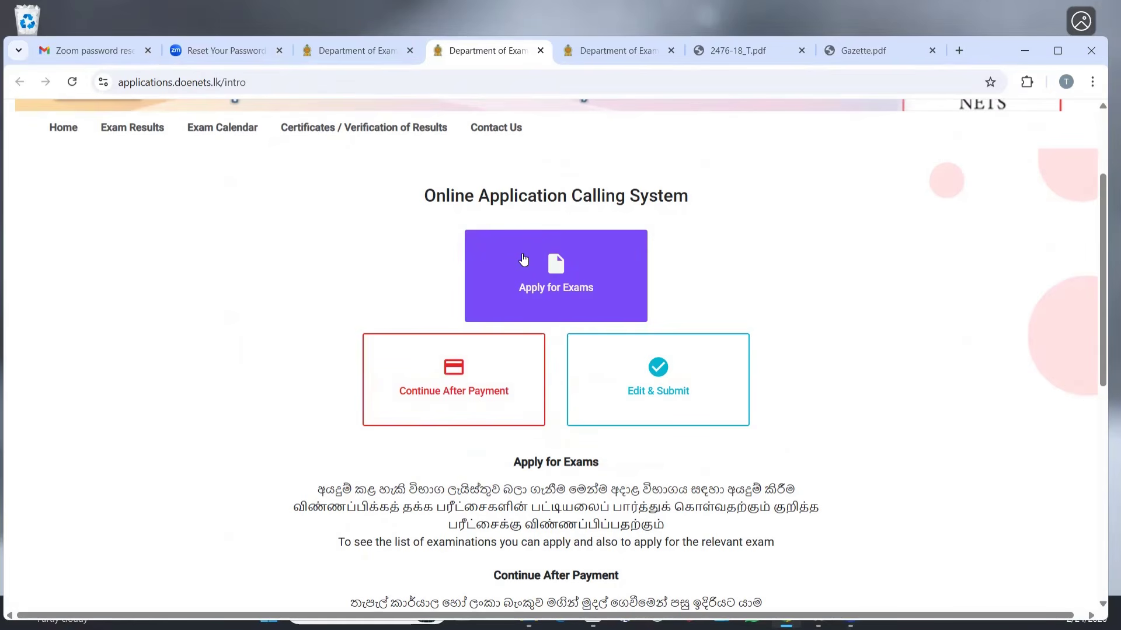
pyautogui.click(554, 274)
pyautogui.scroll(-2, 743, 323)
pyautogui.scroll(-5, 742, 324)
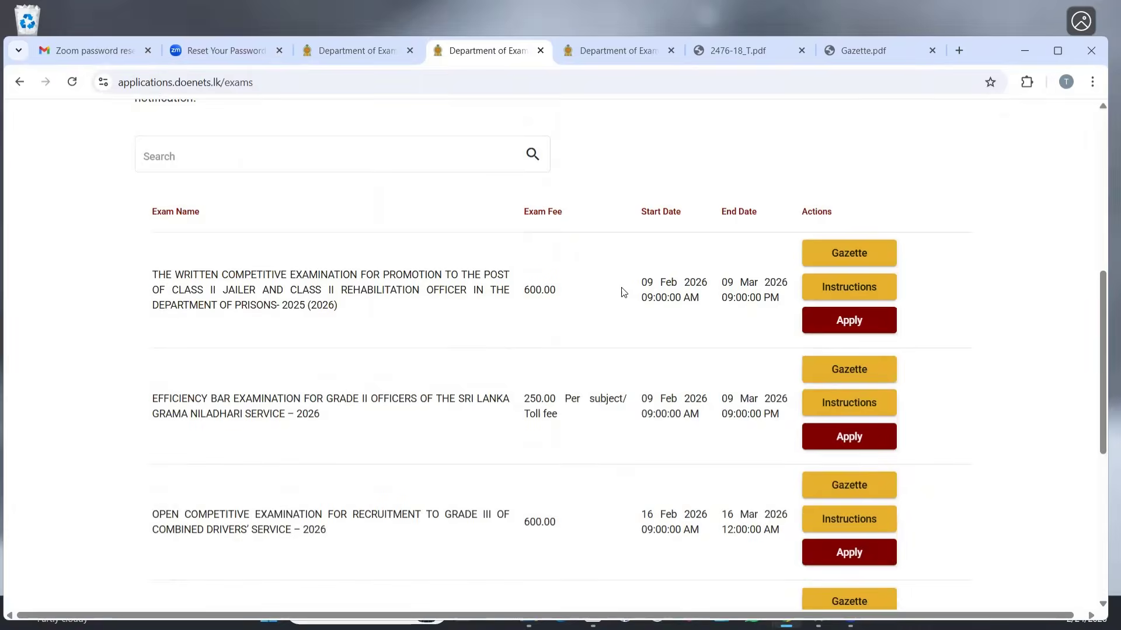
pyautogui.scroll(2, 650, 271)
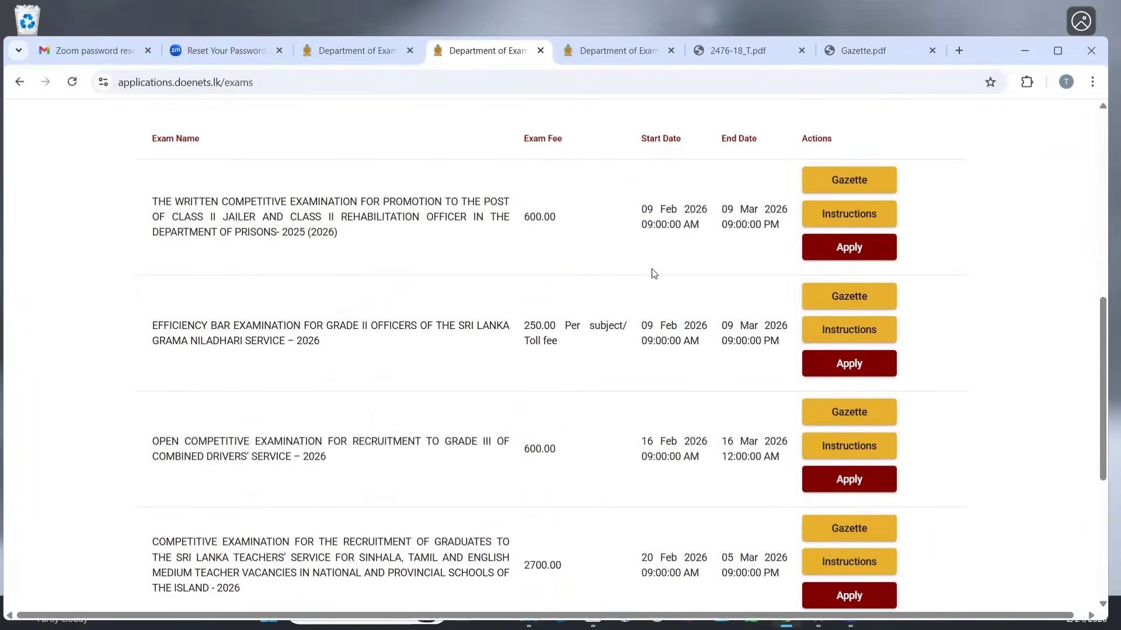
pyautogui.scroll(-4, 330, 415)
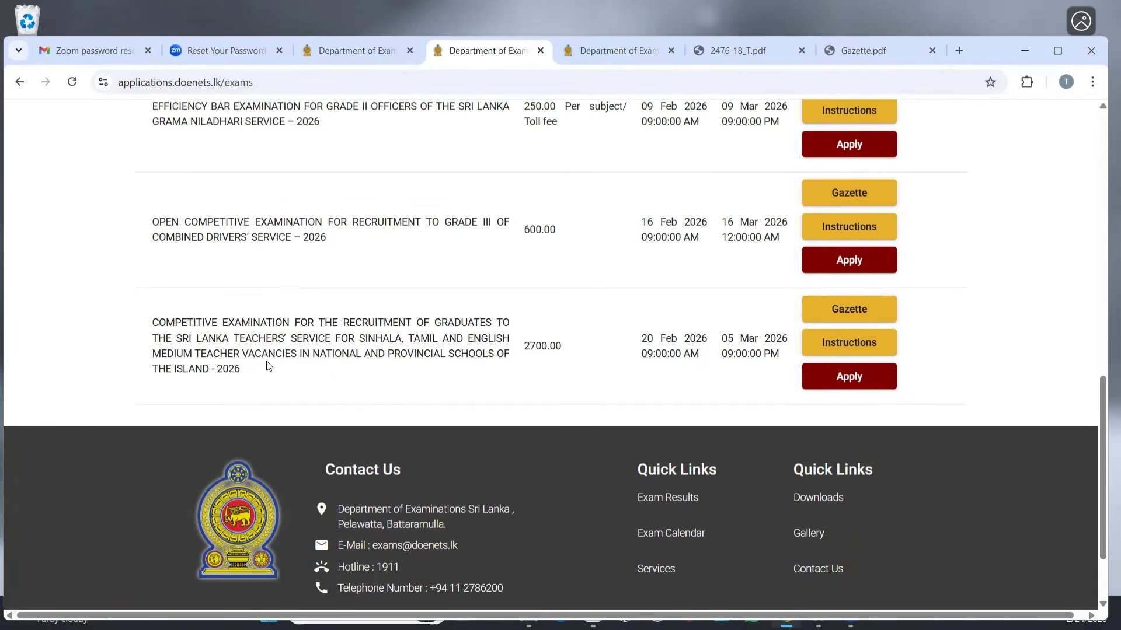
pyautogui.click(846, 379)
# Enter the applicant's NIC number and mobile number in the login form.
pyautogui.scroll(-2, 649, 251)
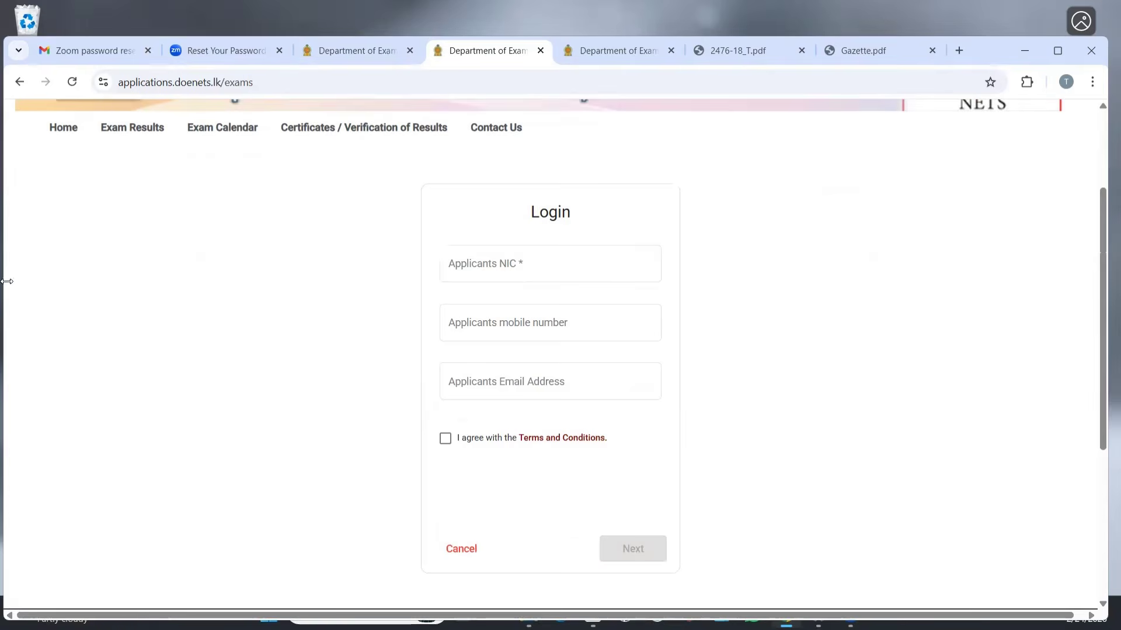
pyautogui.click(576, 262)
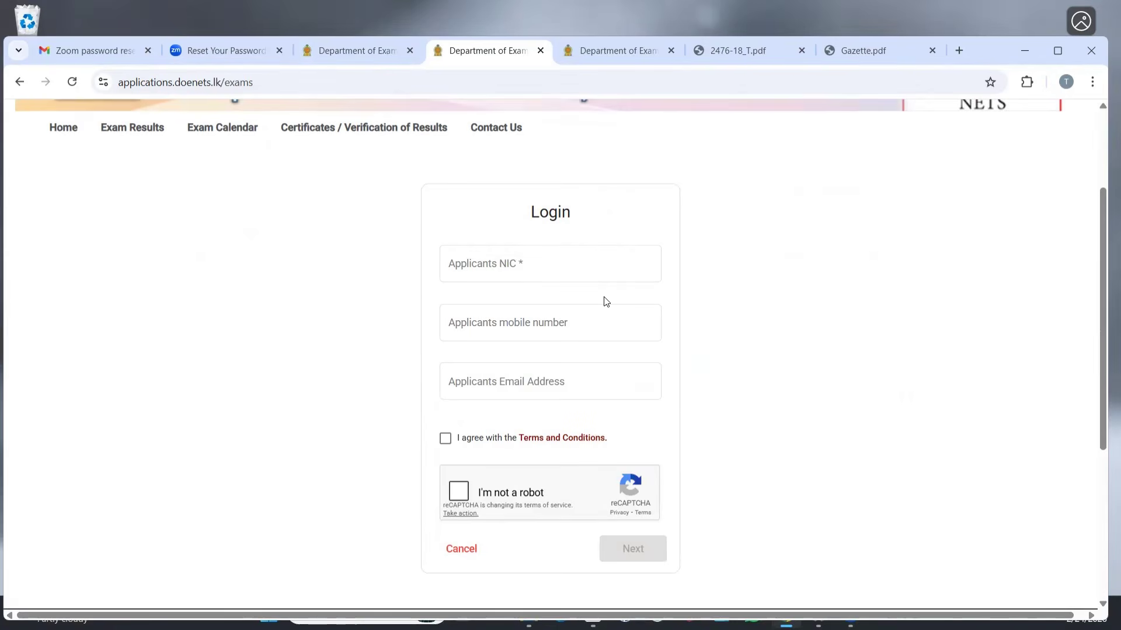
pyautogui.click(518, 267)
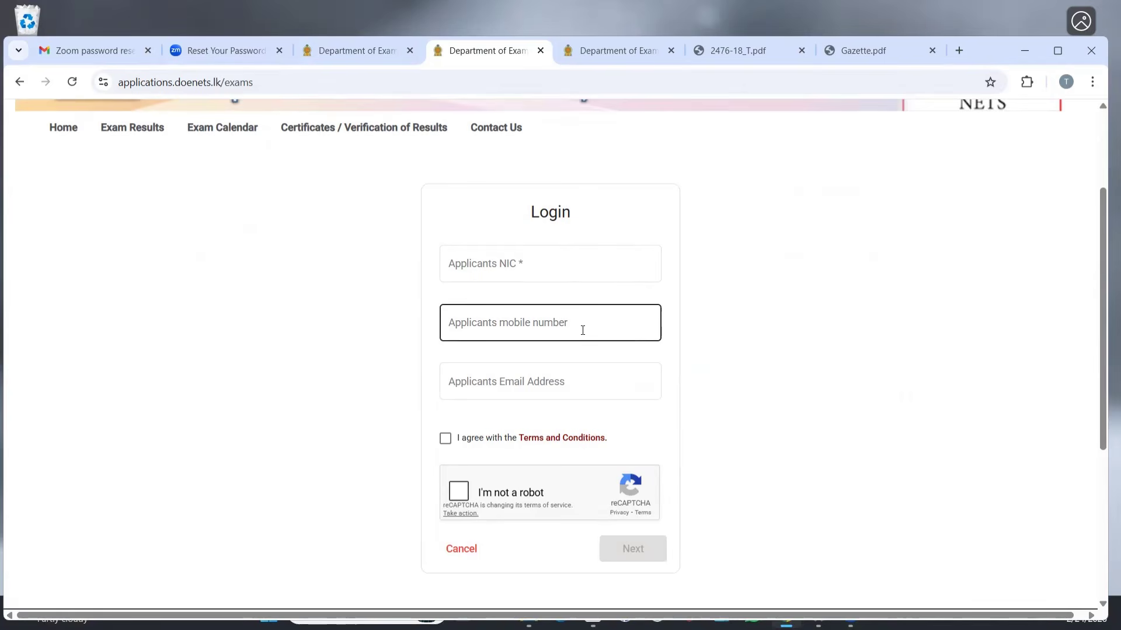
pyautogui.click(573, 373)
pyautogui.click(572, 265)
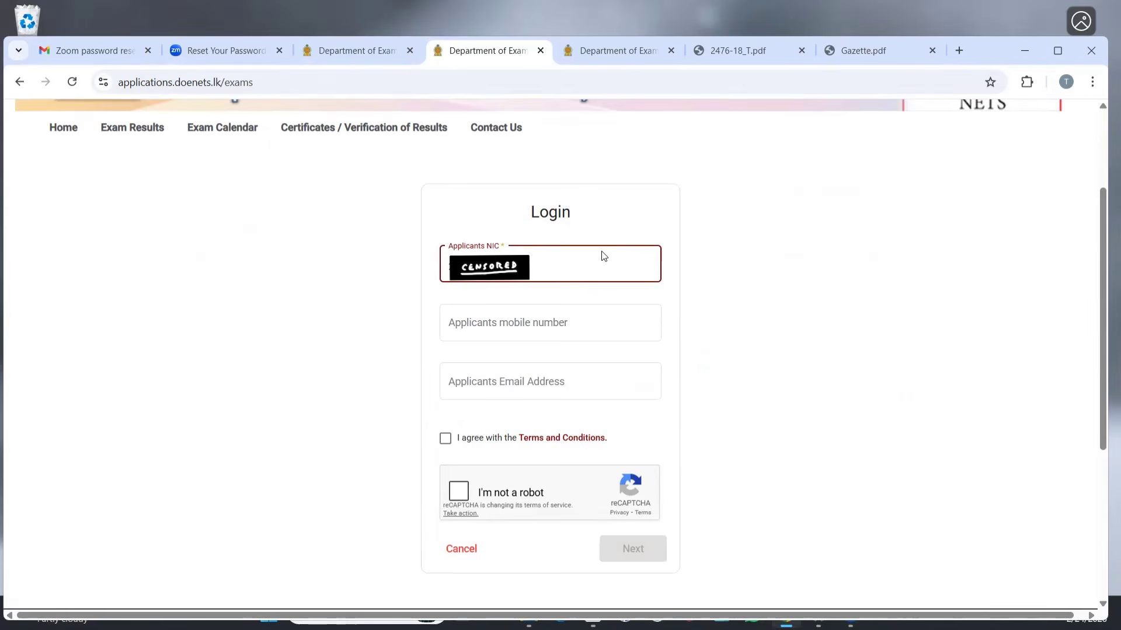
pyautogui.click(566, 325)
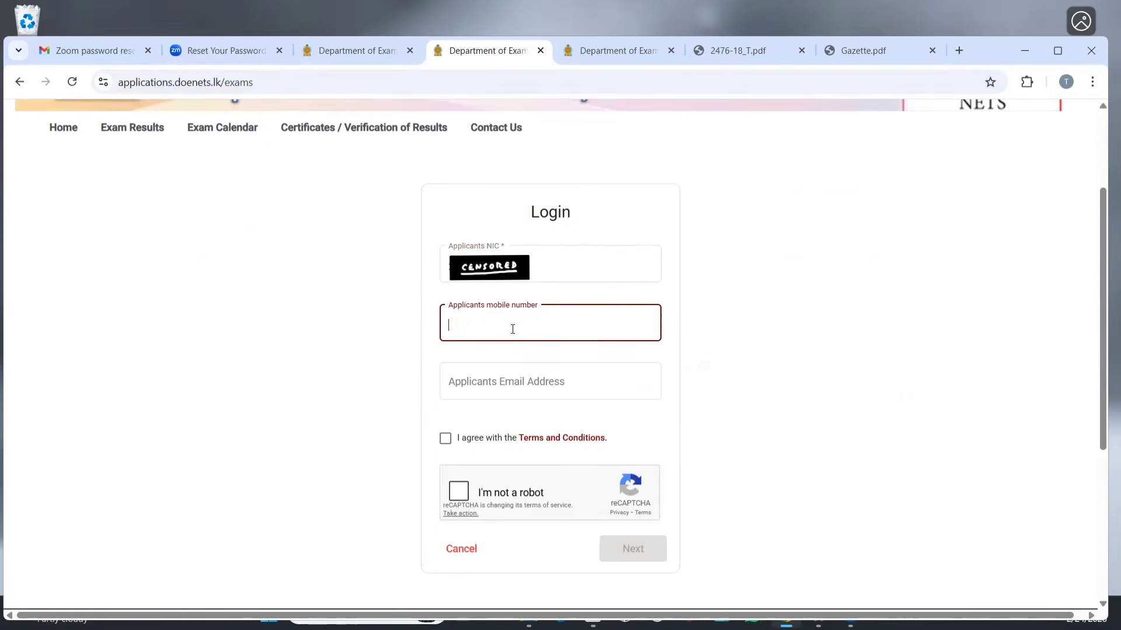
# Enter the applicant's e-mail address, accept the terms and reCAPTCHA, and request the OTP with Next.
pyautogui.click(532, 381)
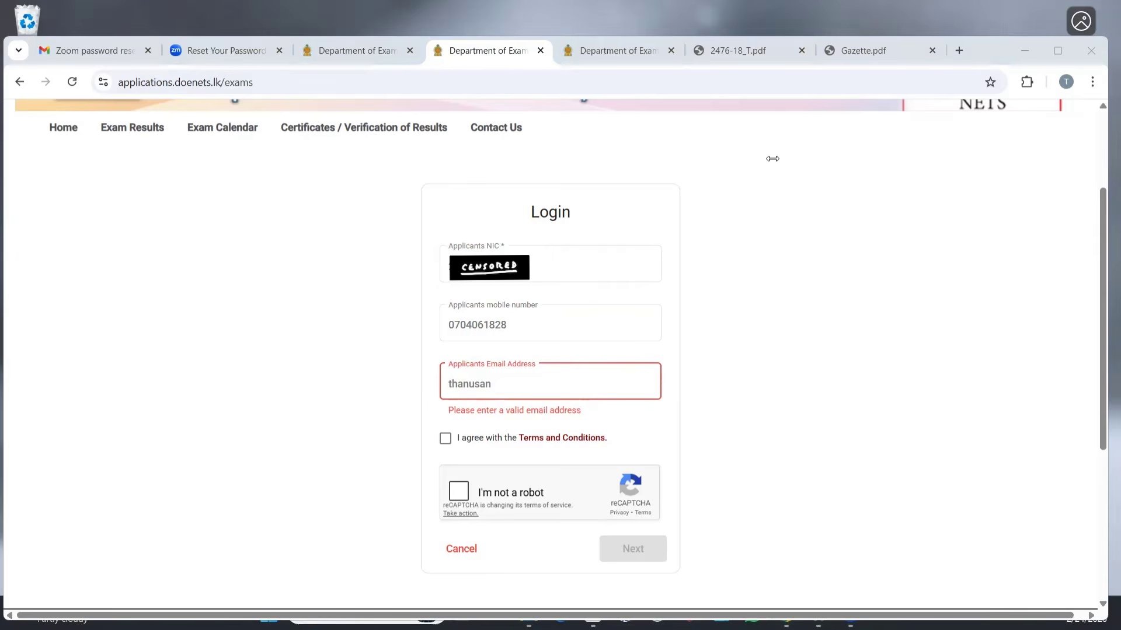
pyautogui.click(533, 388)
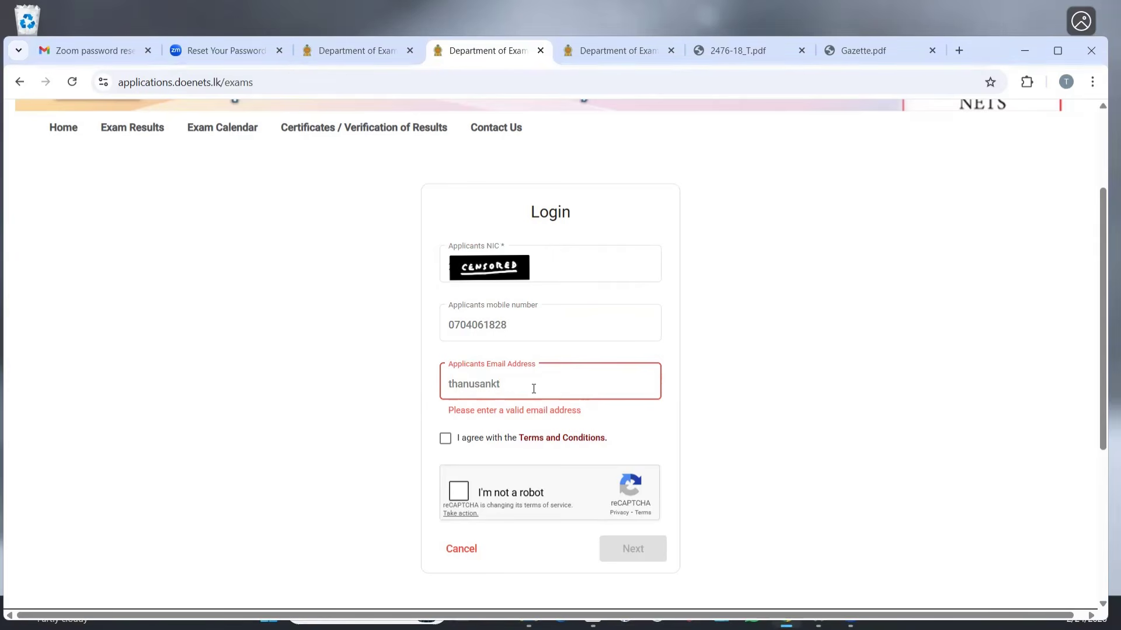
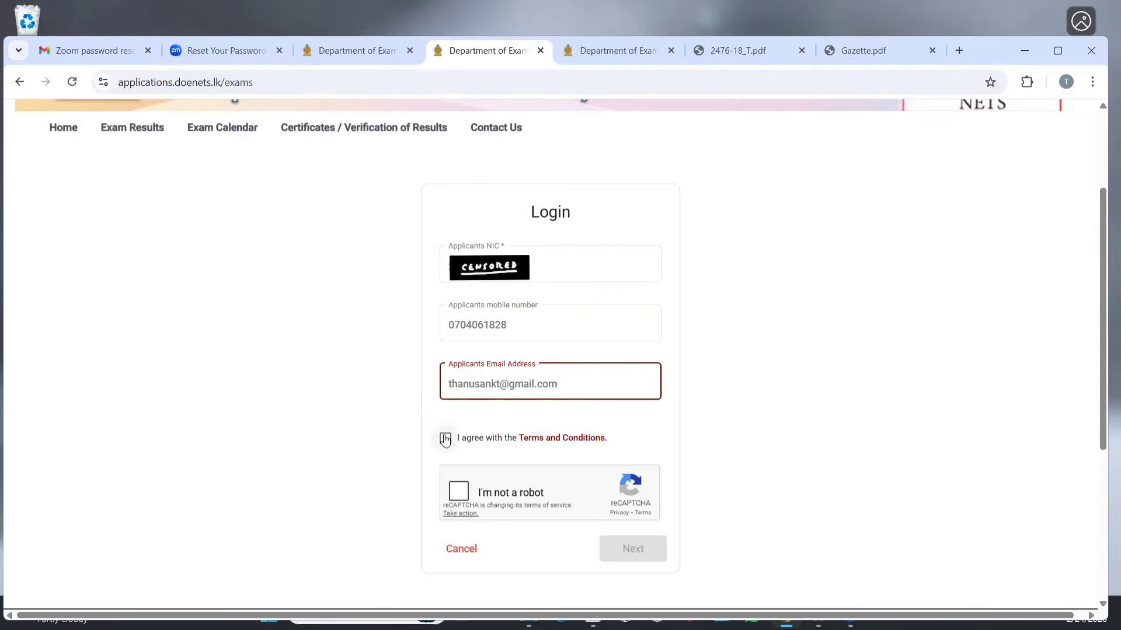
pyautogui.click(445, 438)
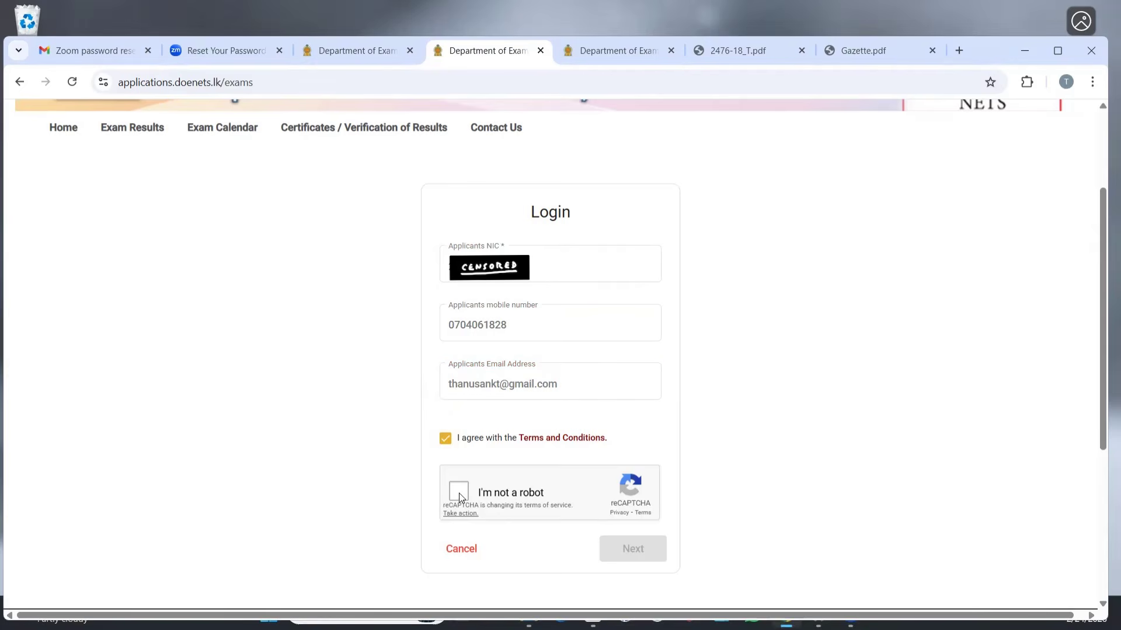
pyautogui.click(459, 492)
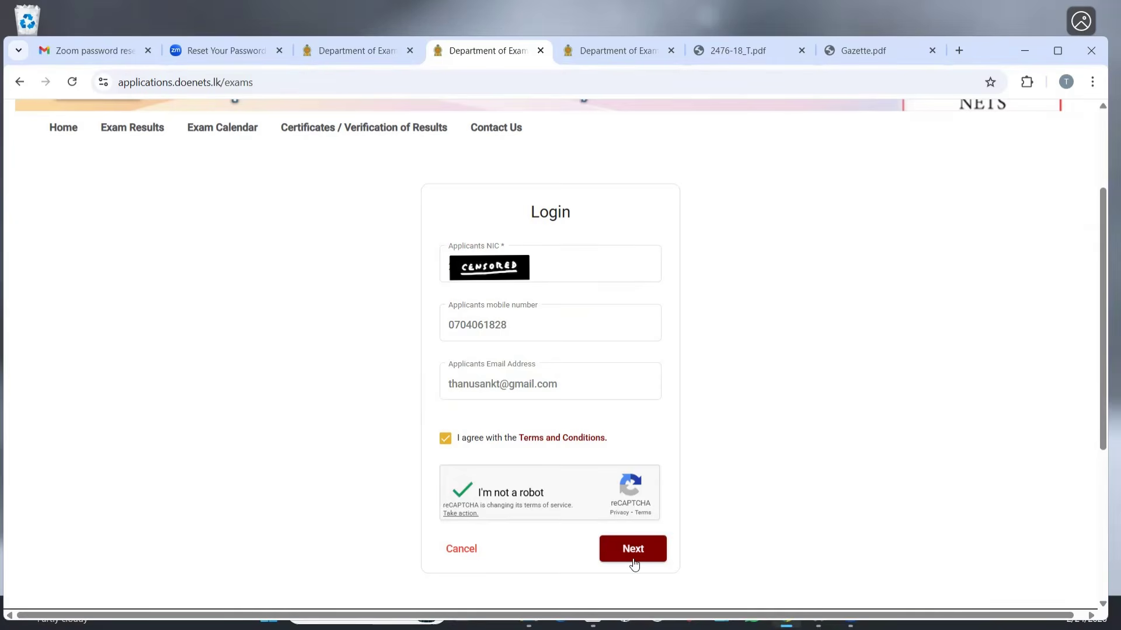
pyautogui.click(635, 561)
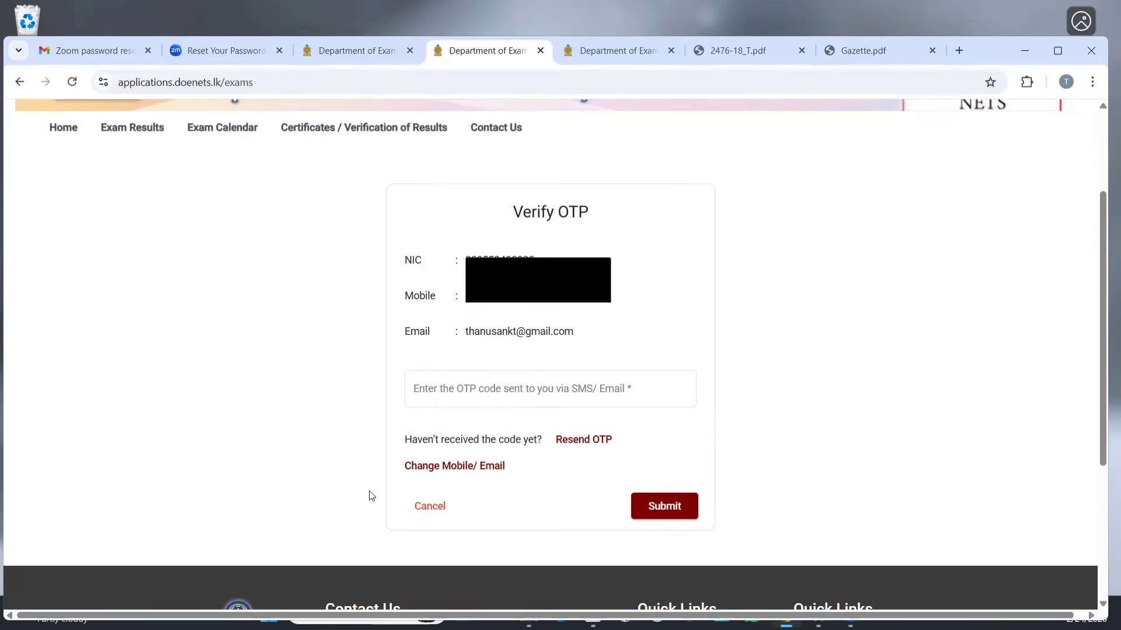
# Enter the one-time code received by SMS/e-mail and submit it for verification.
pyautogui.click(512, 390)
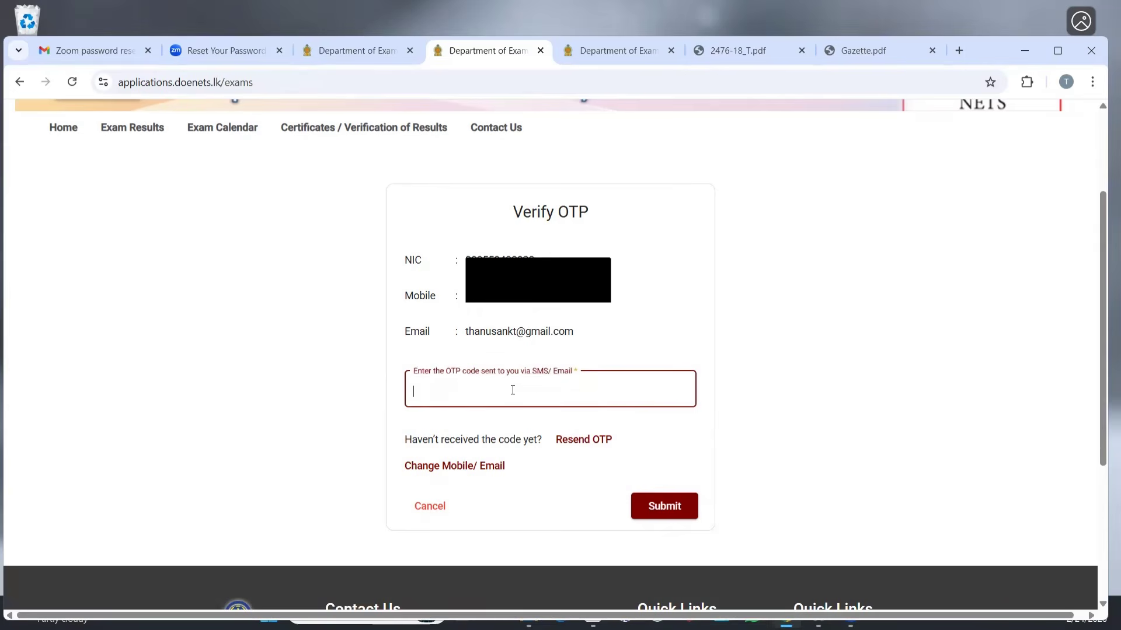
pyautogui.click(672, 503)
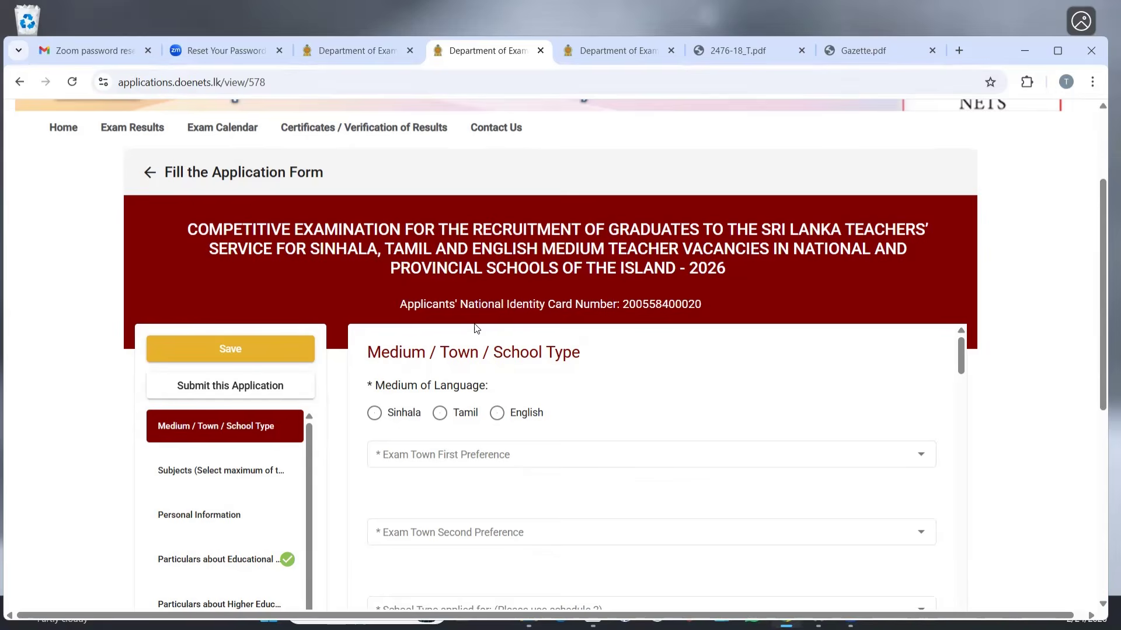
# Choose Tamil as the medium of language and pick the first-preference exam town.
pyautogui.scroll(-1, 439, 286)
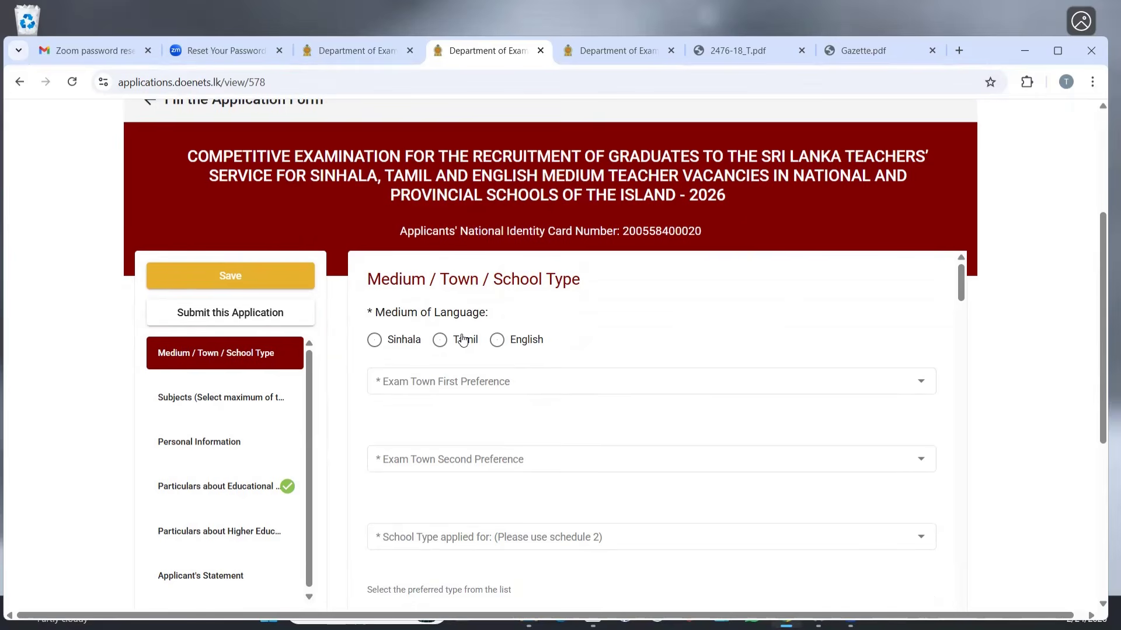
pyautogui.click(441, 343)
pyautogui.scroll(-1, 508, 330)
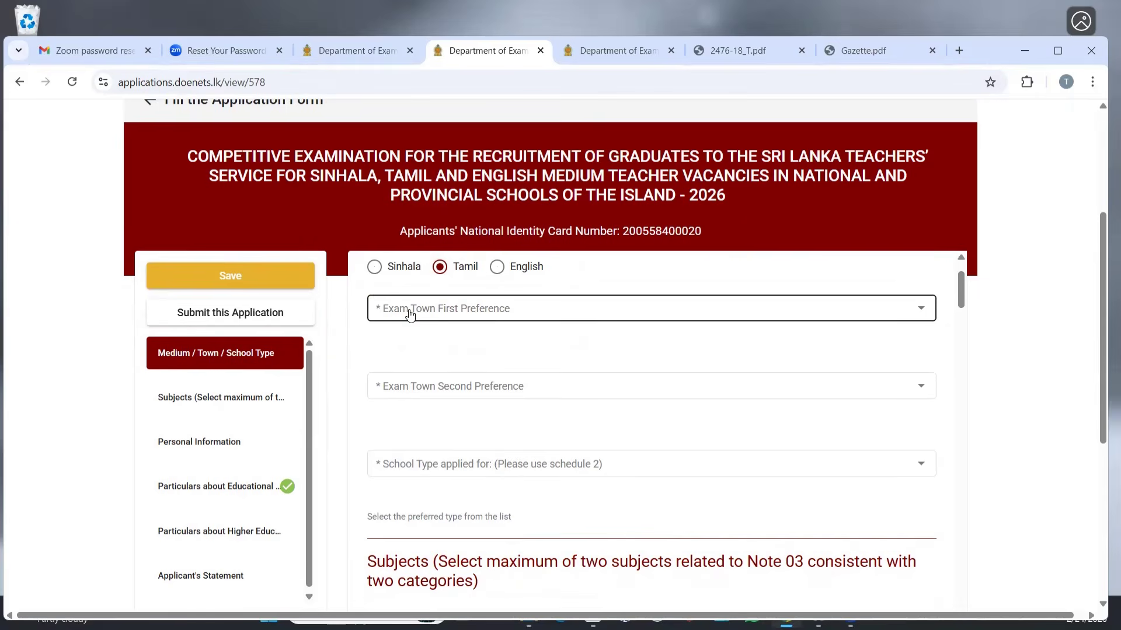
pyautogui.click(444, 311)
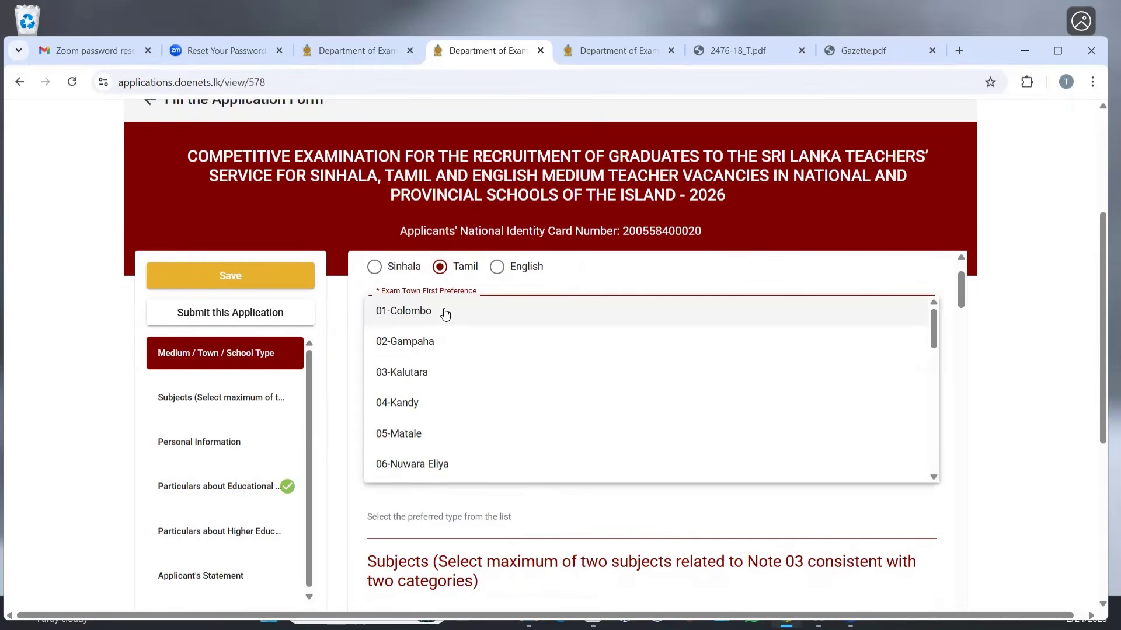
pyautogui.scroll(-3, 434, 385)
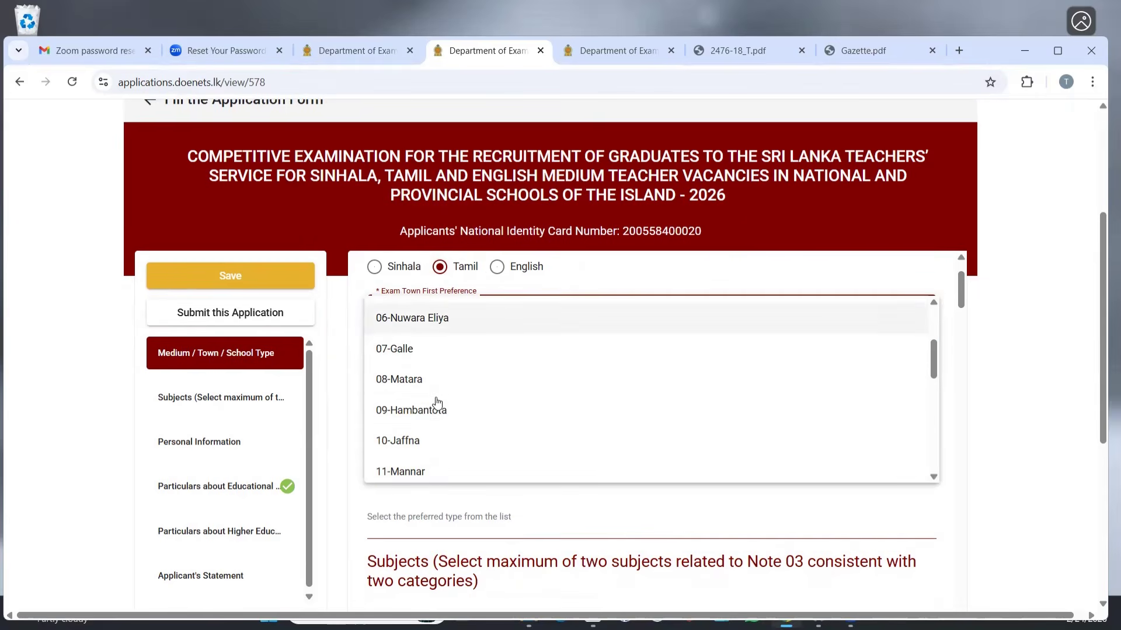
pyautogui.scroll(-2, 417, 435)
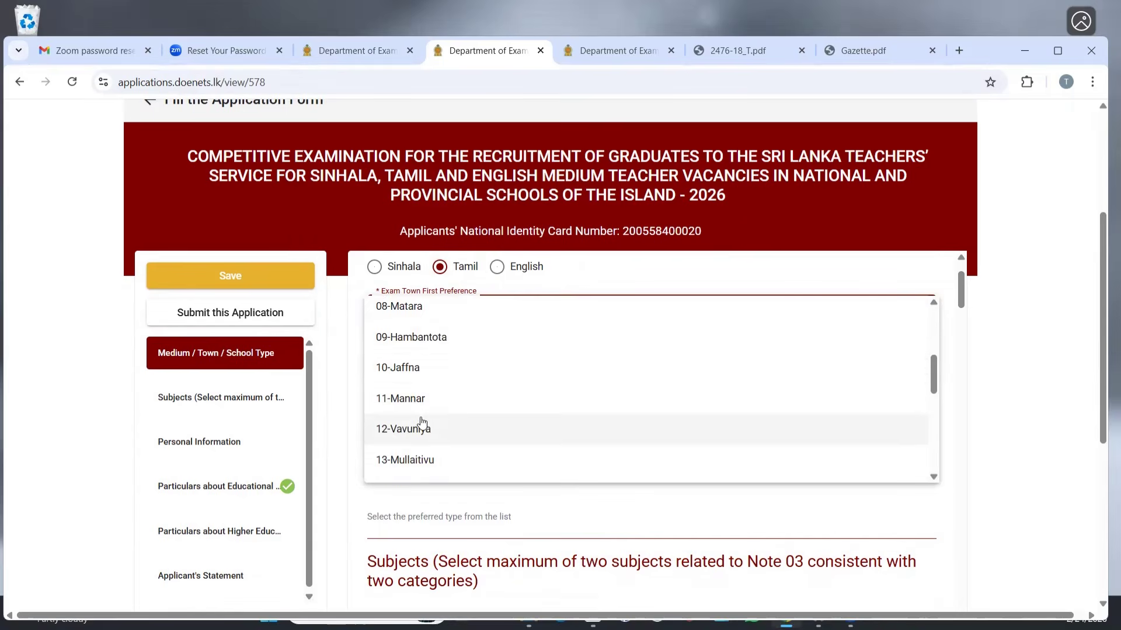
pyautogui.scroll(-2, 422, 425)
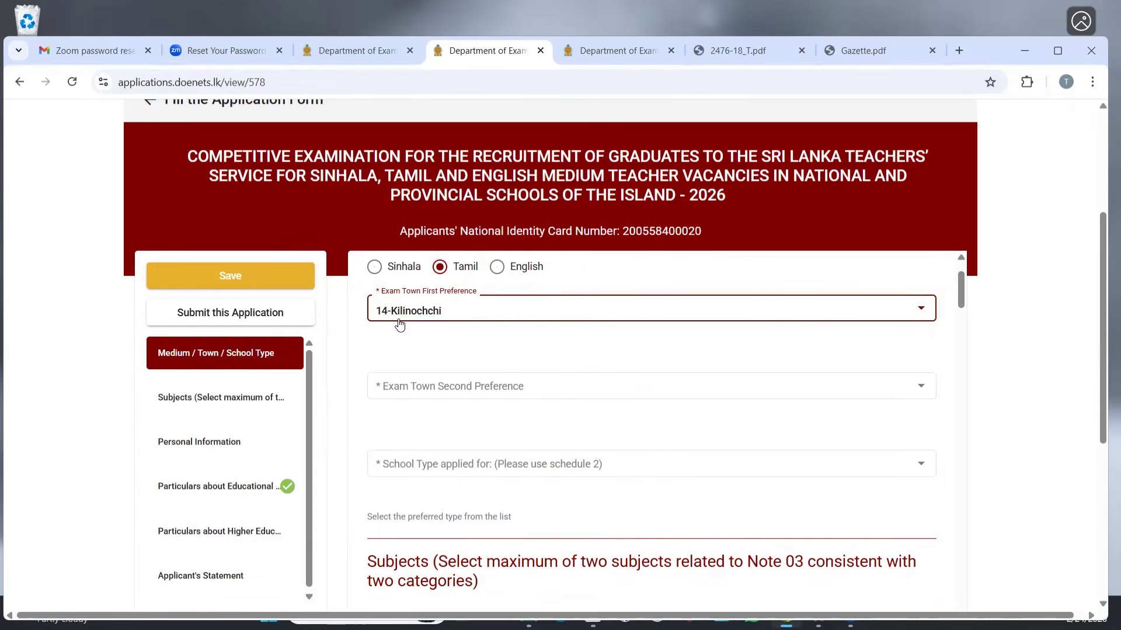
pyautogui.click(408, 332)
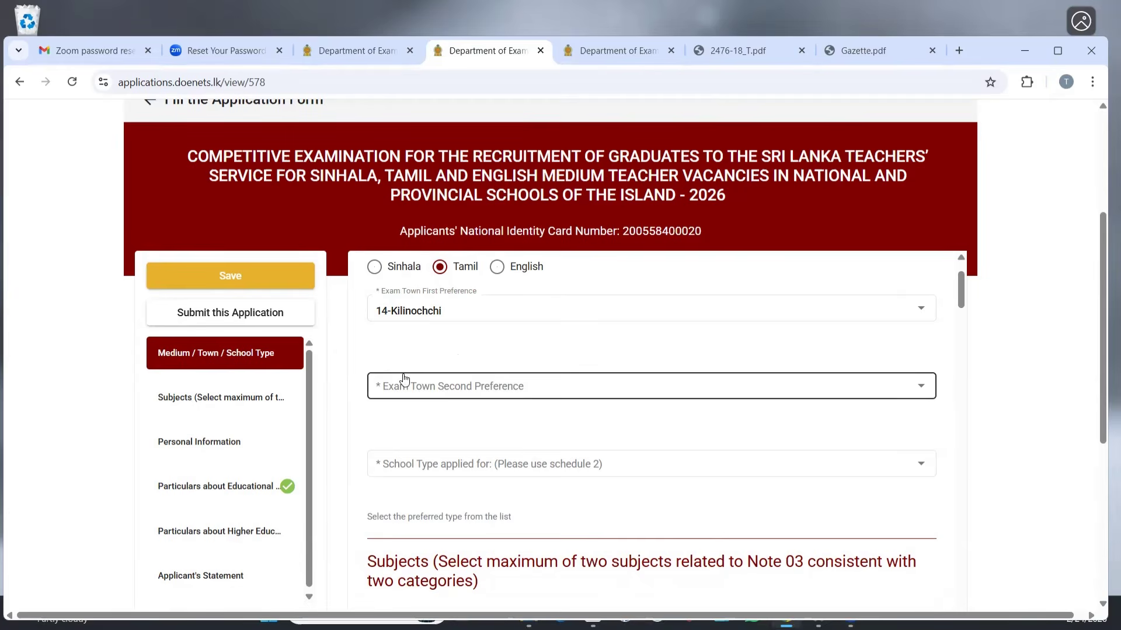
# Set the exam town second preference to 10-Jaffna and open the School Type choices.
pyautogui.click(450, 386)
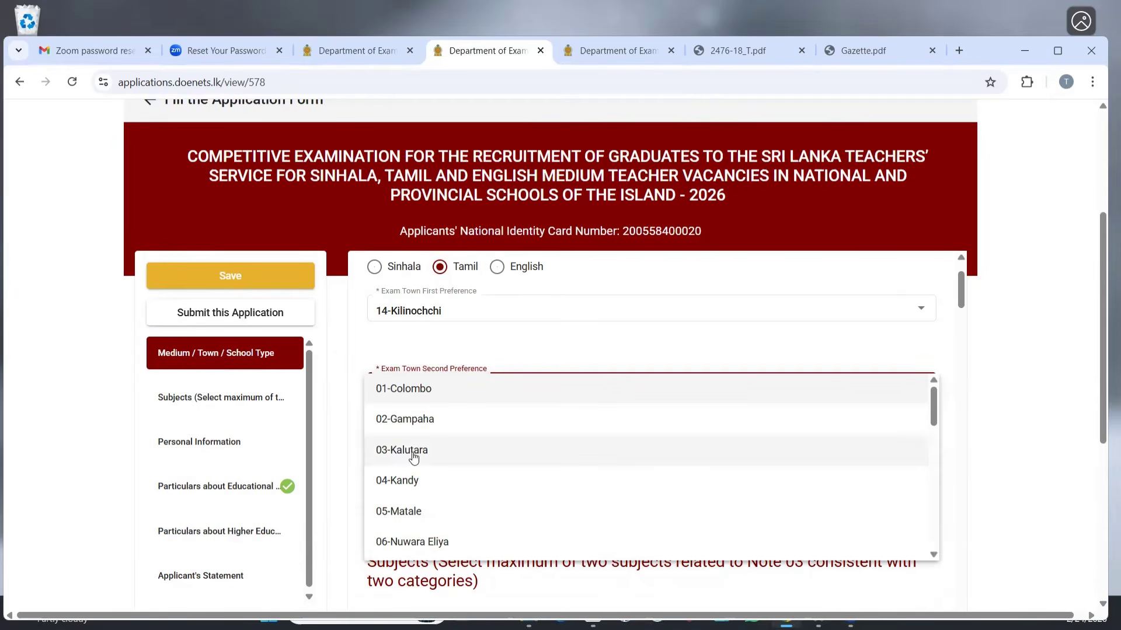
pyautogui.scroll(-1, 425, 473)
pyautogui.scroll(-3, 417, 488)
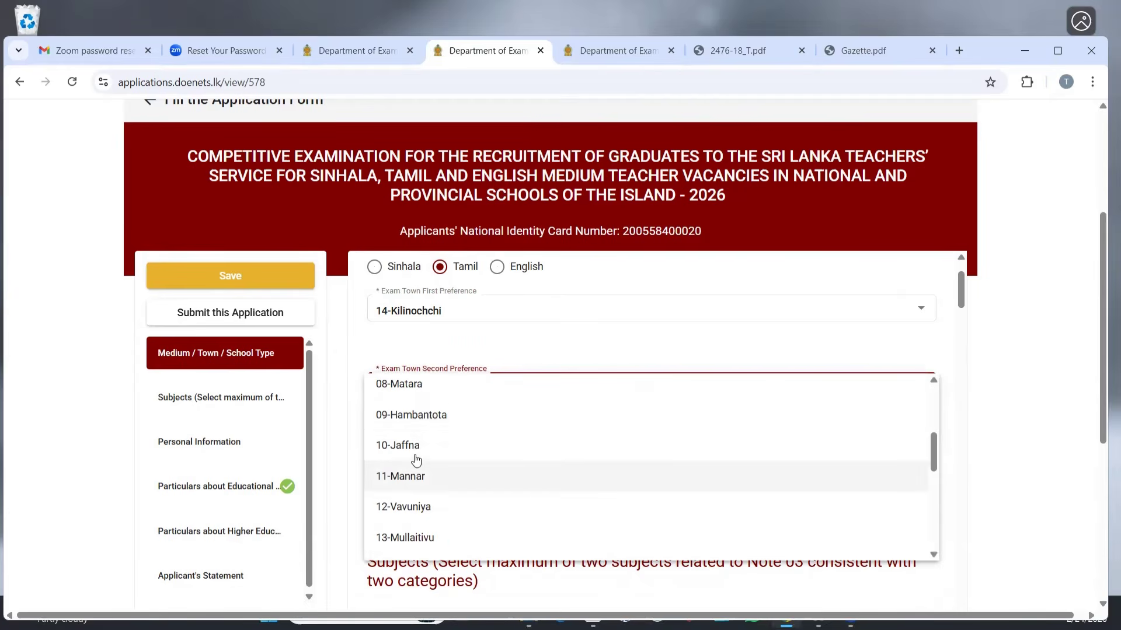
pyautogui.click(416, 447)
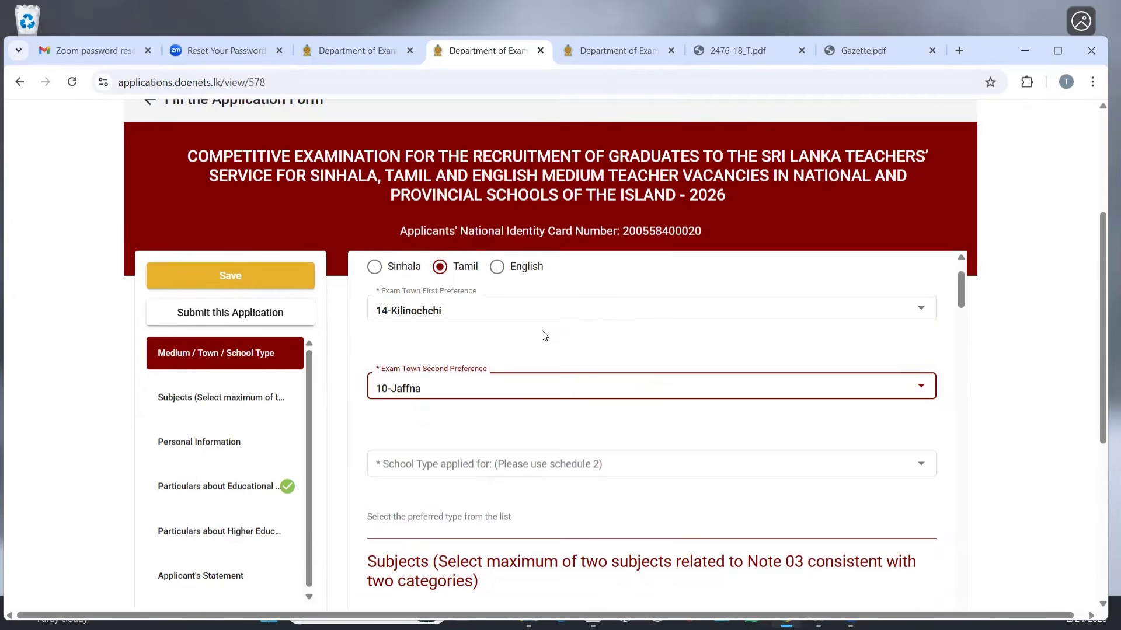
pyautogui.scroll(-1, 473, 362)
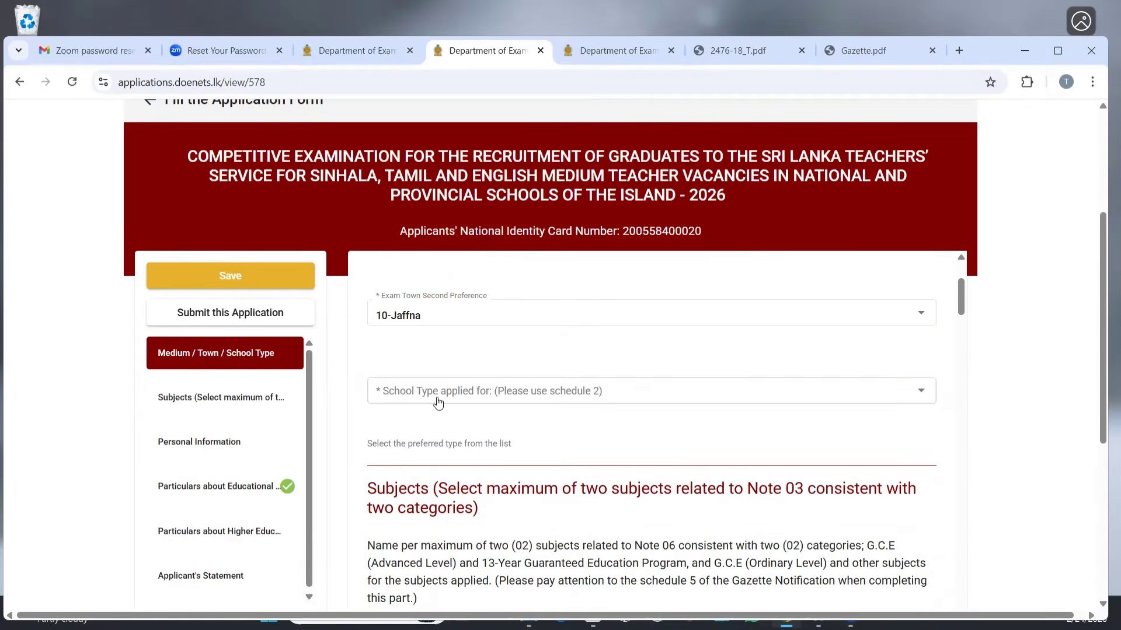
pyautogui.click(493, 397)
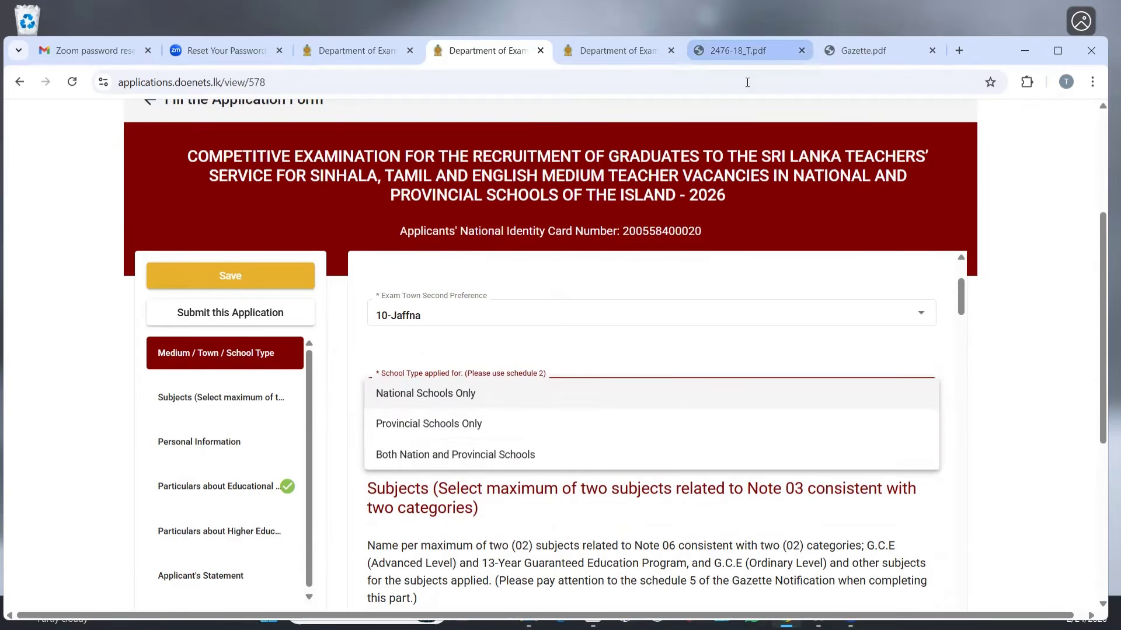
# Switch to the 2476-18_T.pdf gazette and highlight its 2026.02.18 date line.
pyautogui.click(738, 50)
pyautogui.scroll(-10, 700, 226)
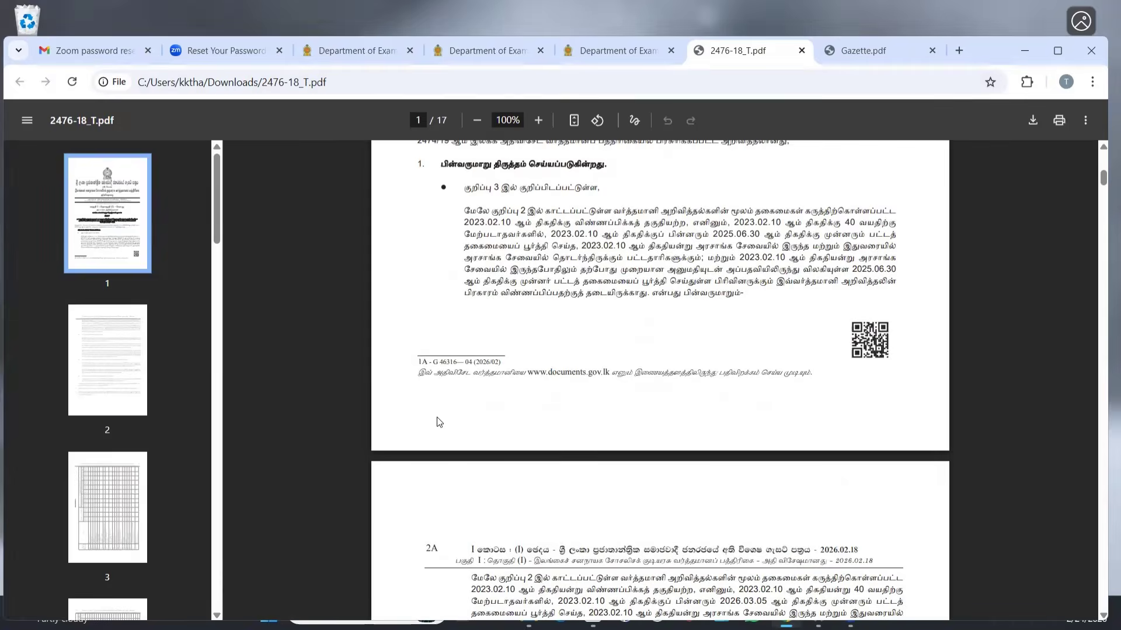
pyautogui.scroll(-5, 441, 419)
pyautogui.scroll(-10, 443, 418)
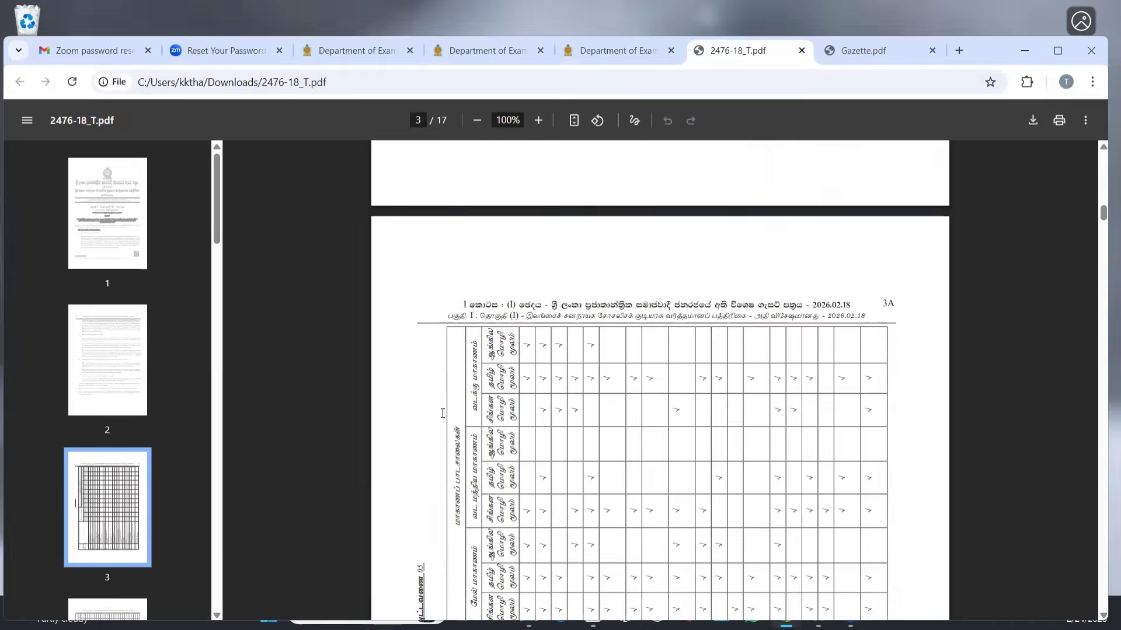
pyautogui.scroll(4, 464, 404)
pyautogui.scroll(20, 464, 403)
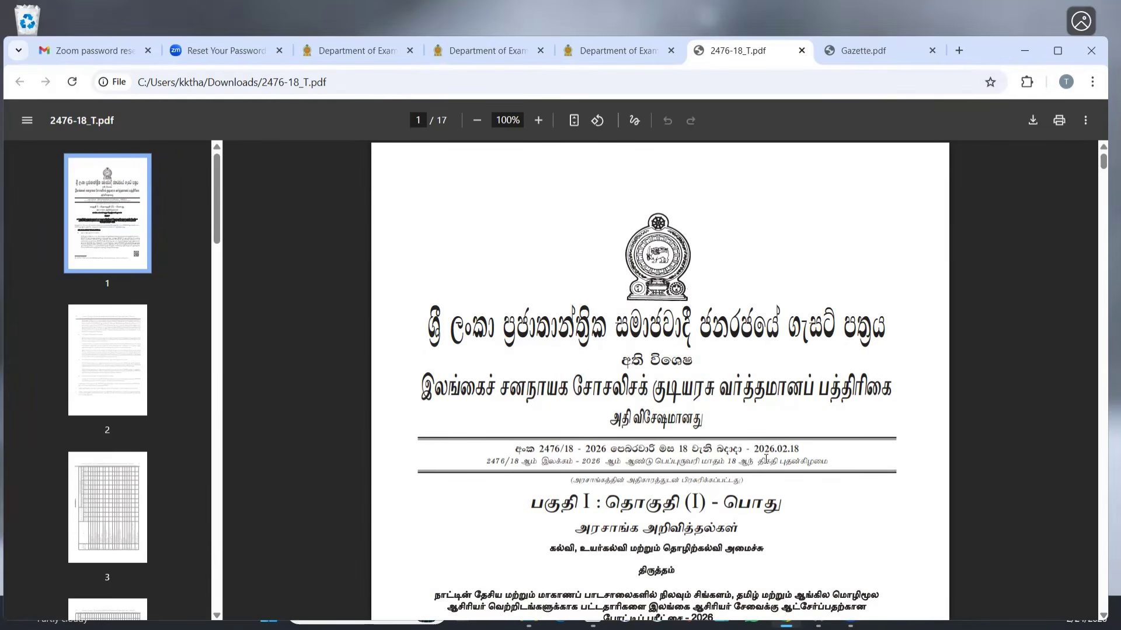
pyautogui.moveTo(750, 450); pyautogui.dragTo(822, 451)
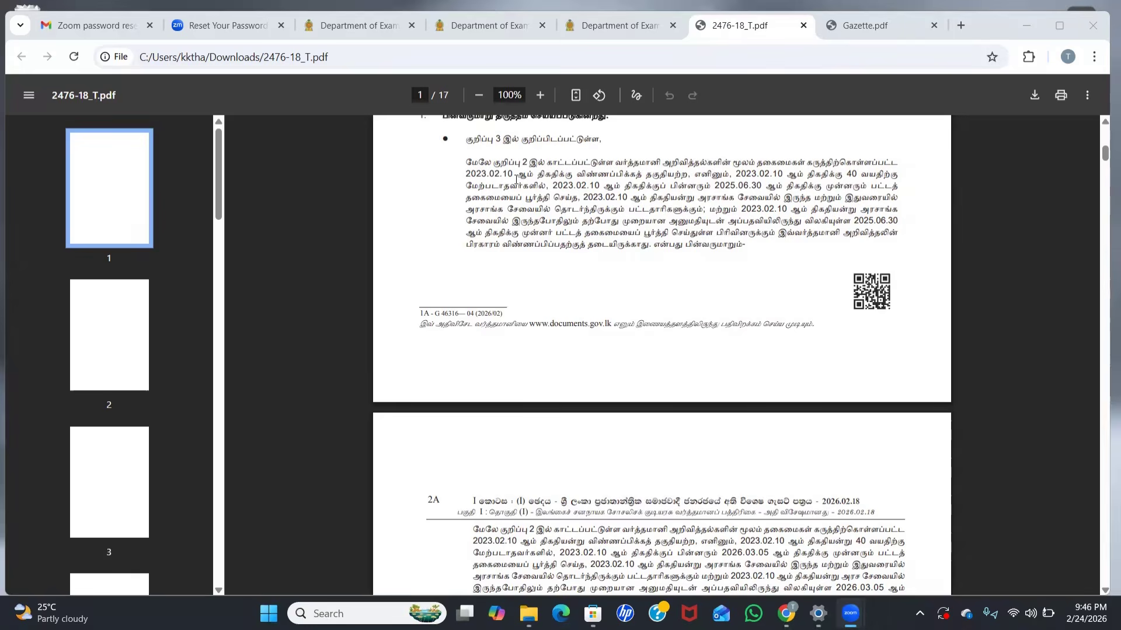
# Scroll to page 3 and rotate it upright so the subject table reads normally.
pyautogui.scroll(-3, 670, 227)
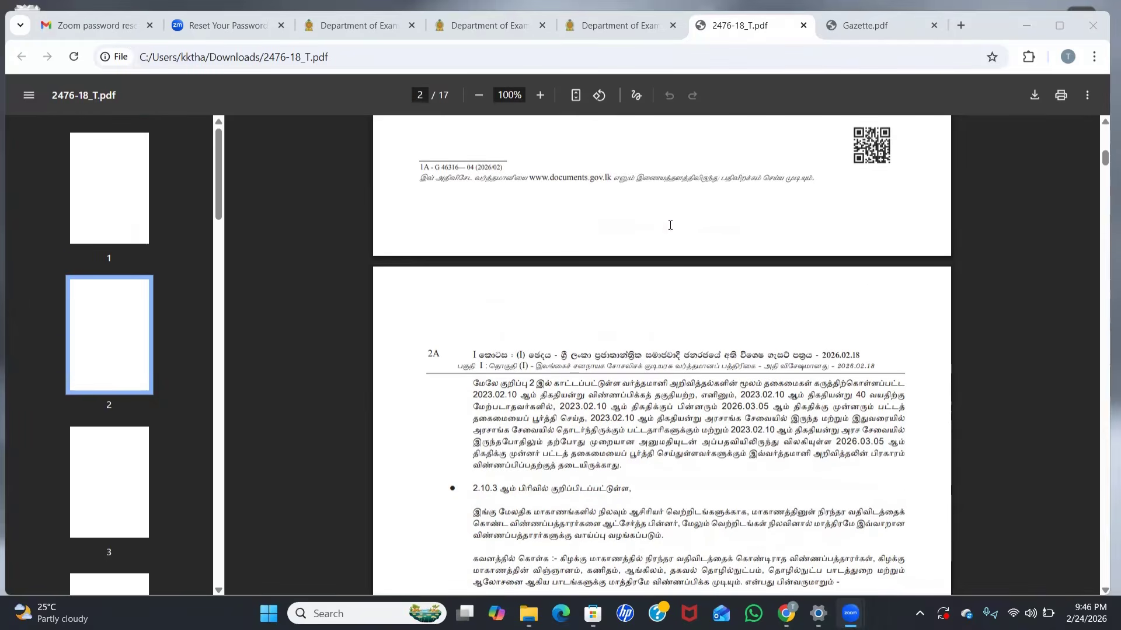
pyautogui.scroll(-15, 670, 226)
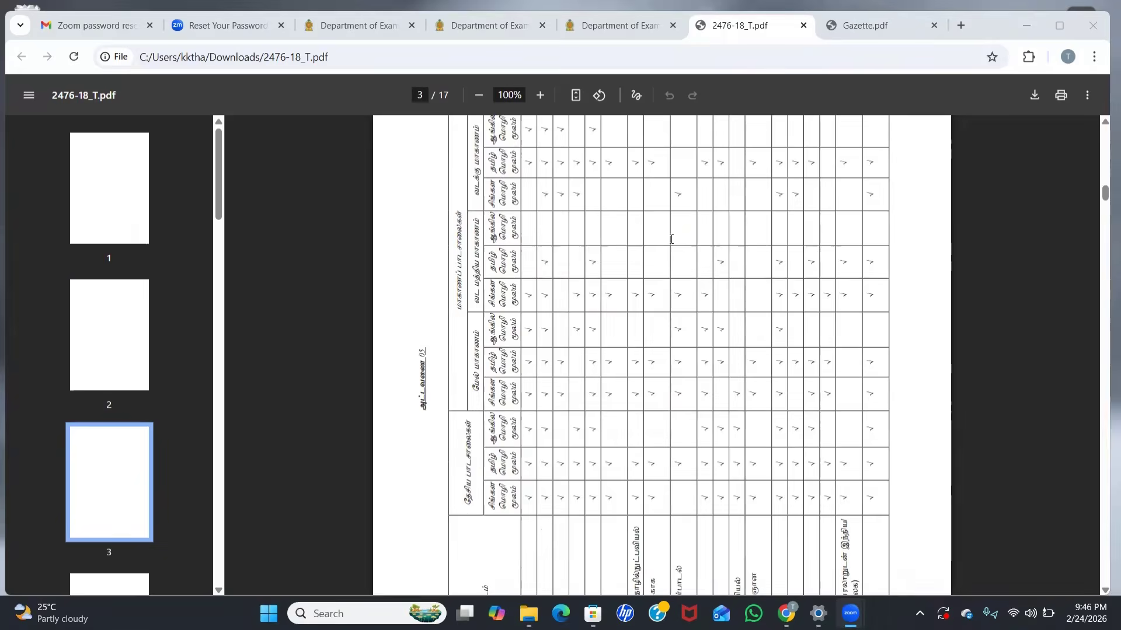
pyautogui.scroll(12, 672, 240)
pyautogui.scroll(-4, 630, 142)
pyautogui.scroll(-8, 620, 205)
pyautogui.scroll(-5, 614, 214)
pyautogui.click(598, 95)
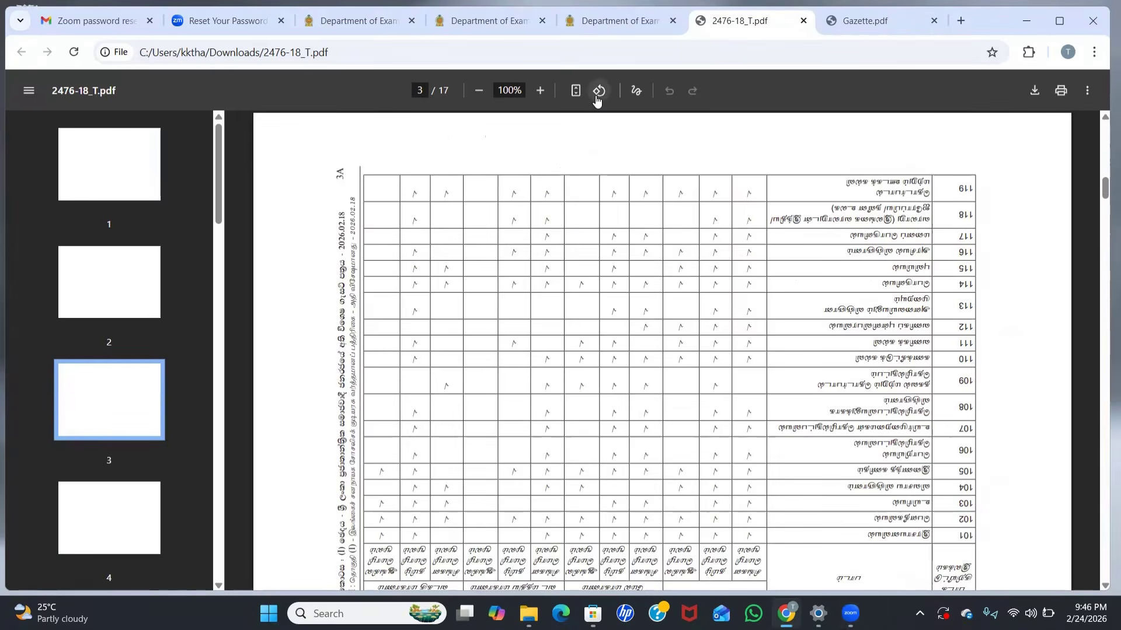
pyautogui.click(598, 96)
pyautogui.click(598, 95)
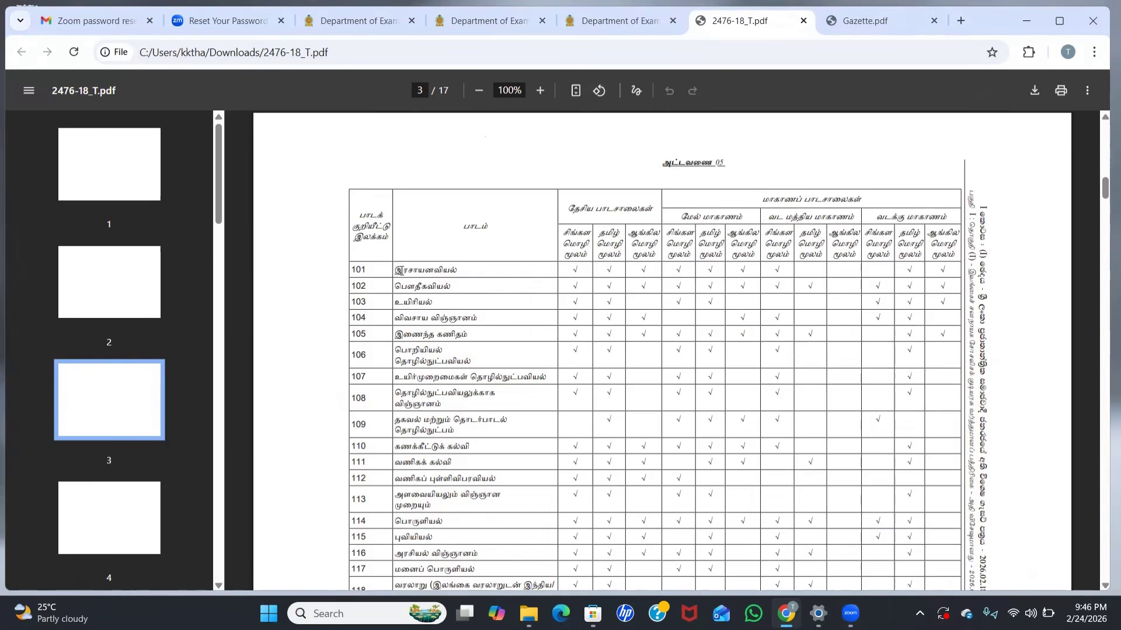
# Highlight rows 101 and 102 of the subject table to read their check marks, then clear the selection.
pyautogui.moveTo(401, 271); pyautogui.dragTo(650, 271)
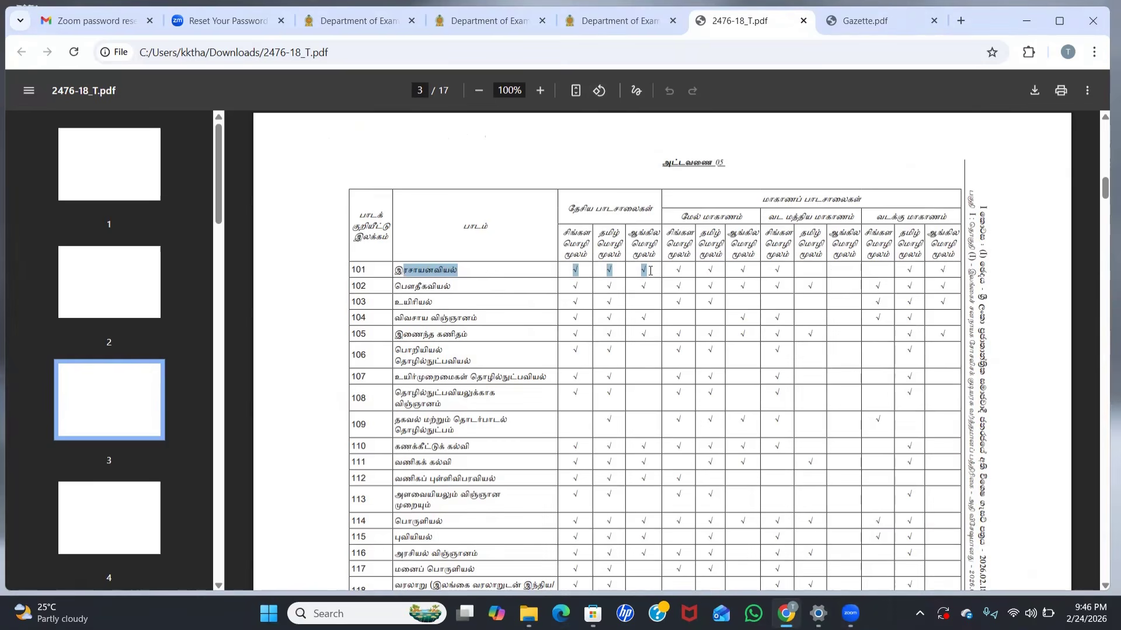
pyautogui.click(714, 273)
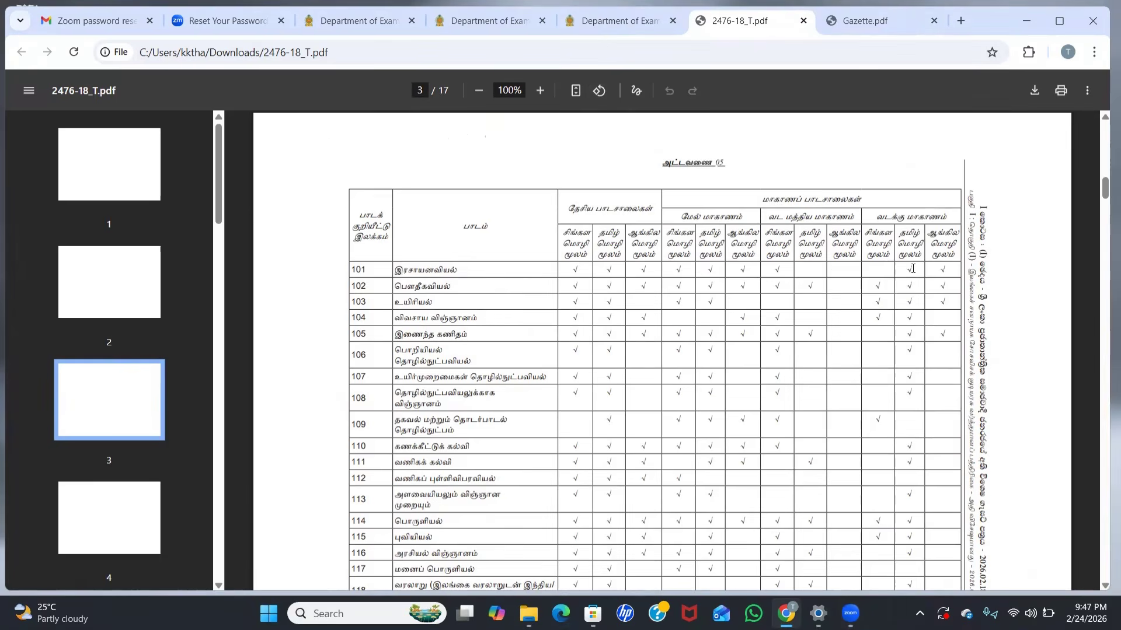
pyautogui.moveTo(913, 268); pyautogui.dragTo(820, 284)
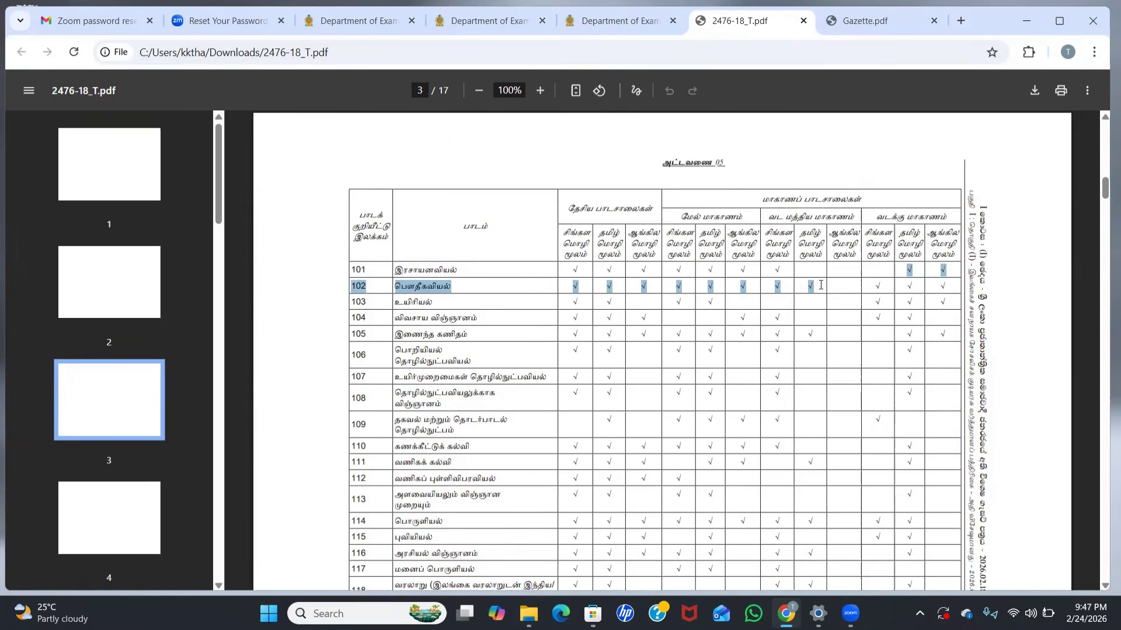
pyautogui.click(809, 297)
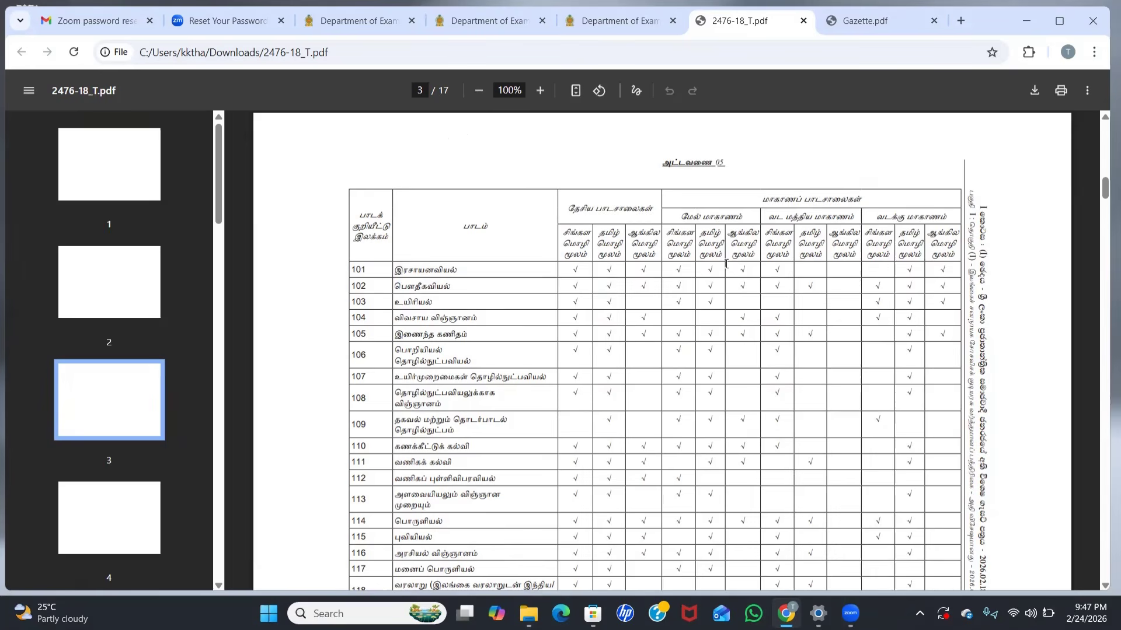
# Back on the application form, choose Both Nation and Provincial Schools as school type and scroll to Subjects.
pyautogui.click(510, 26)
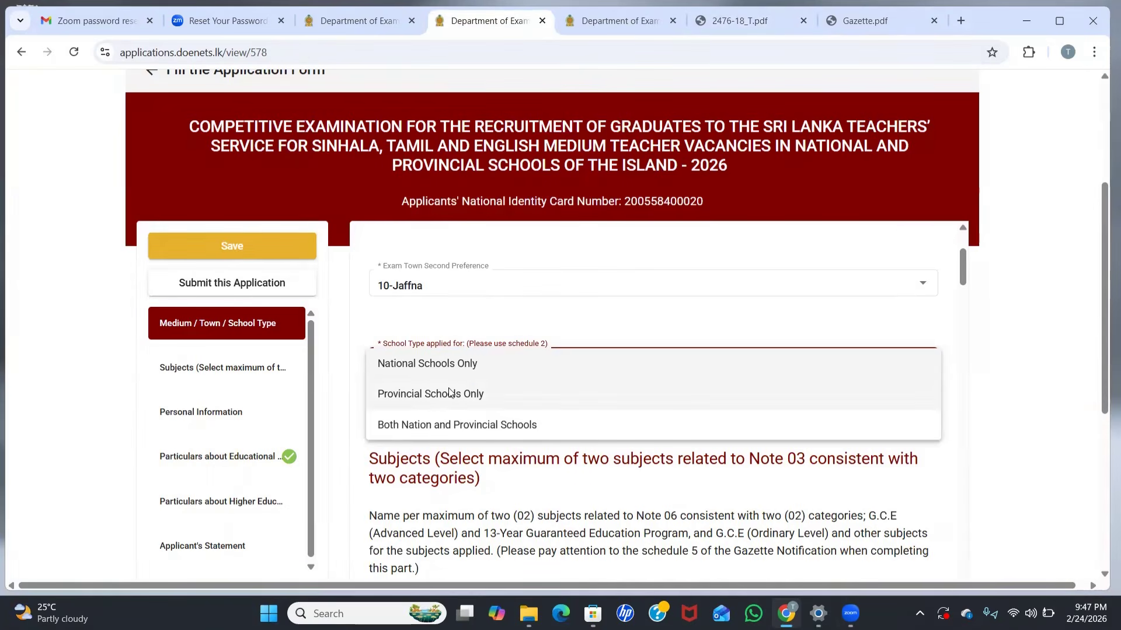
pyautogui.scroll(-1, 450, 392)
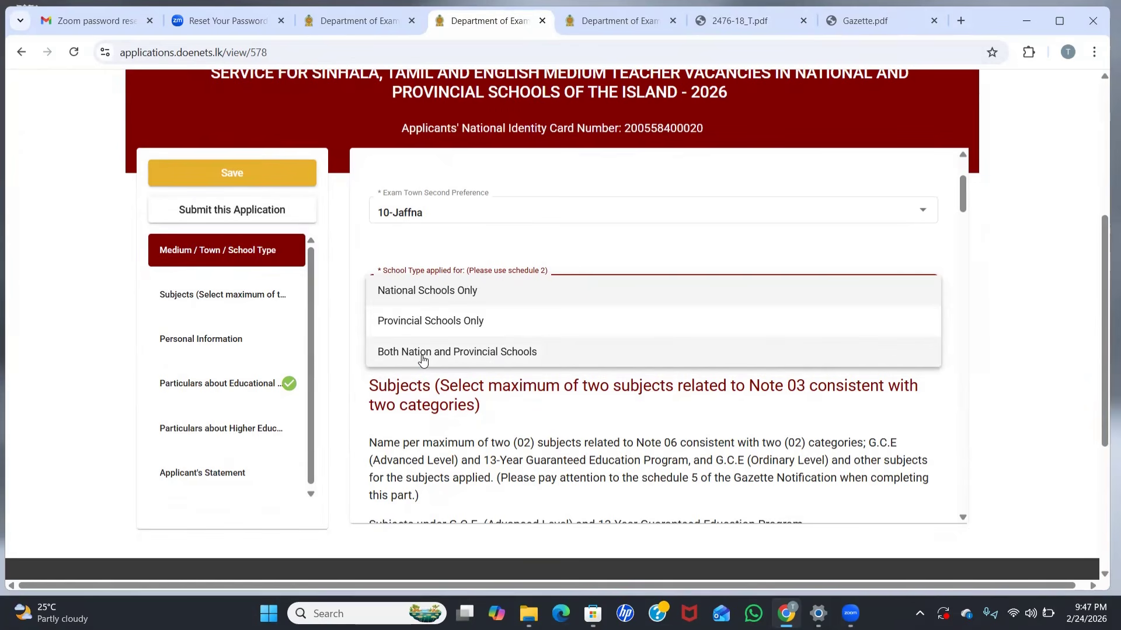
pyautogui.click(495, 355)
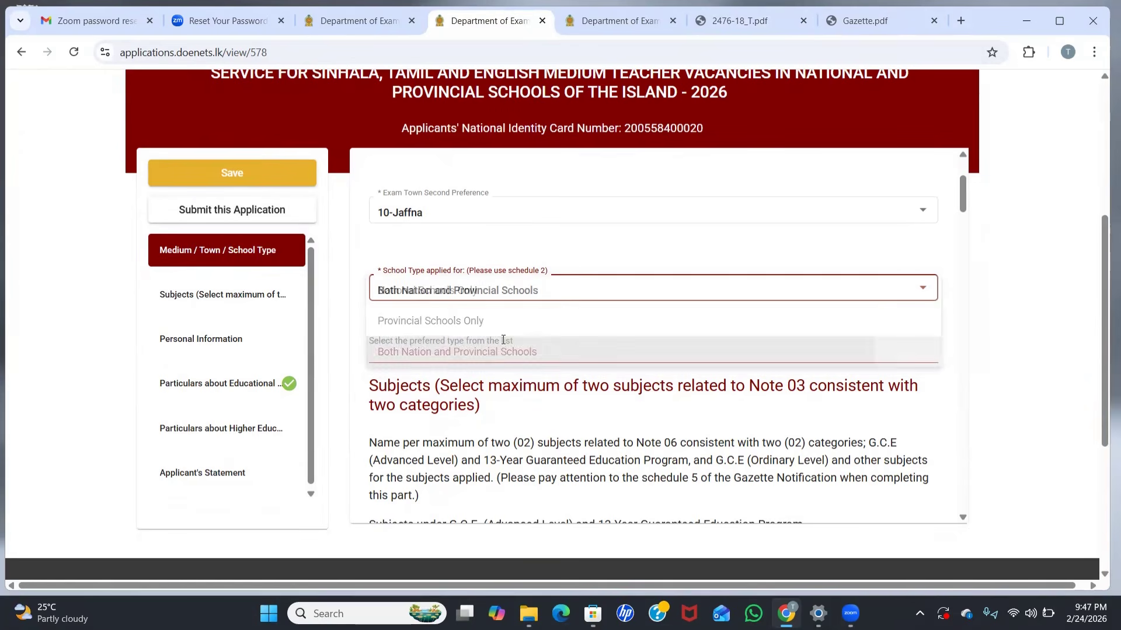
pyautogui.scroll(-1, 727, 321)
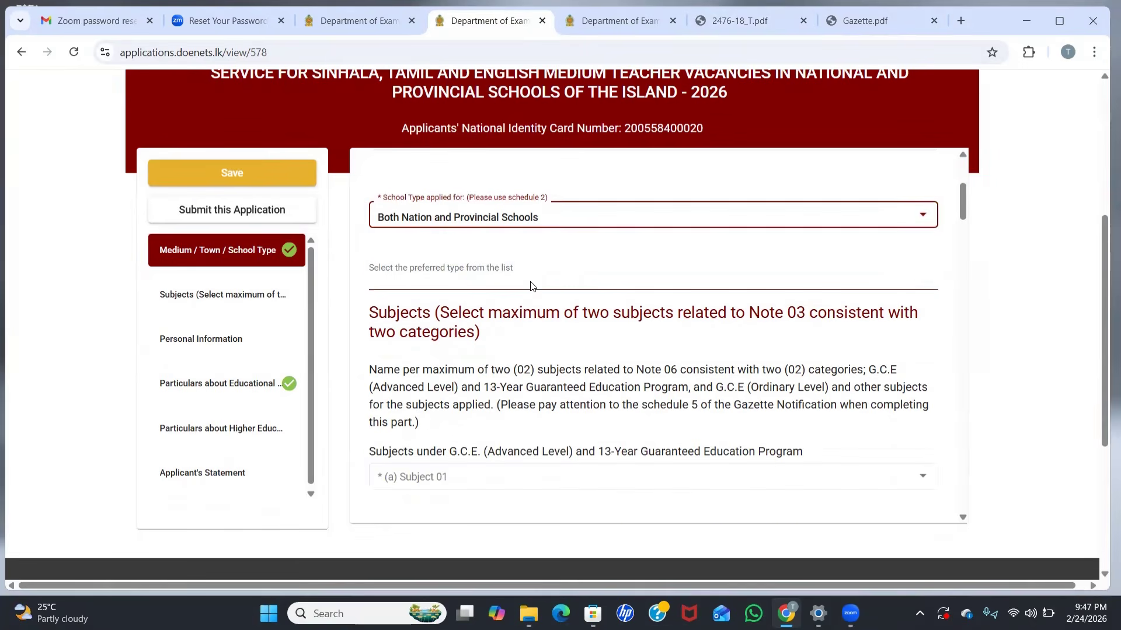
pyautogui.click(495, 266)
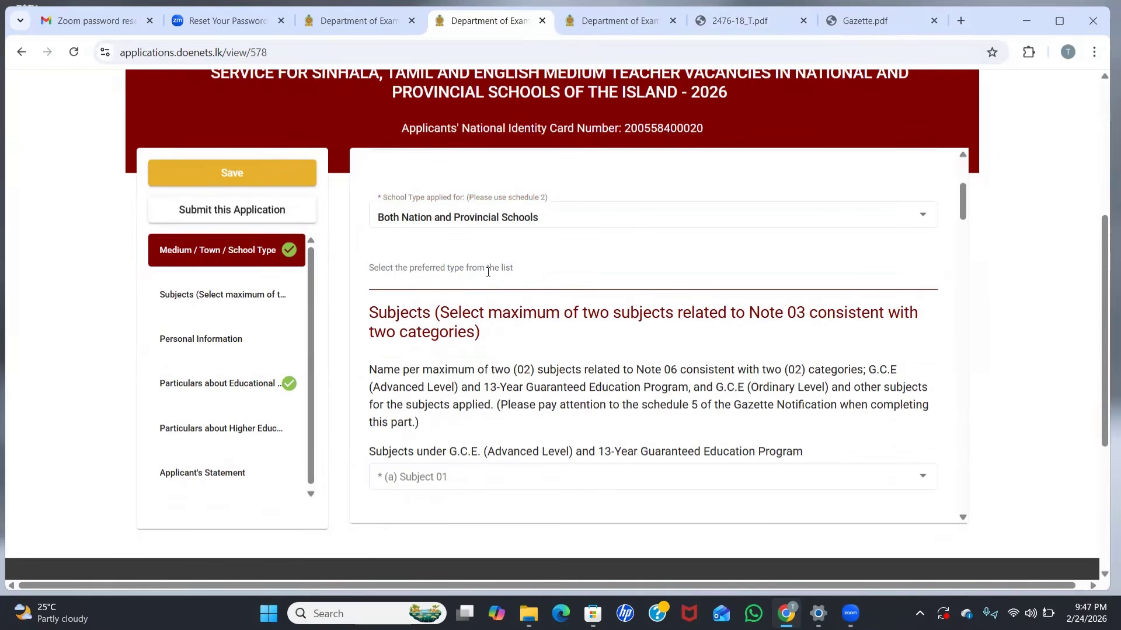
pyautogui.scroll(-3, 488, 275)
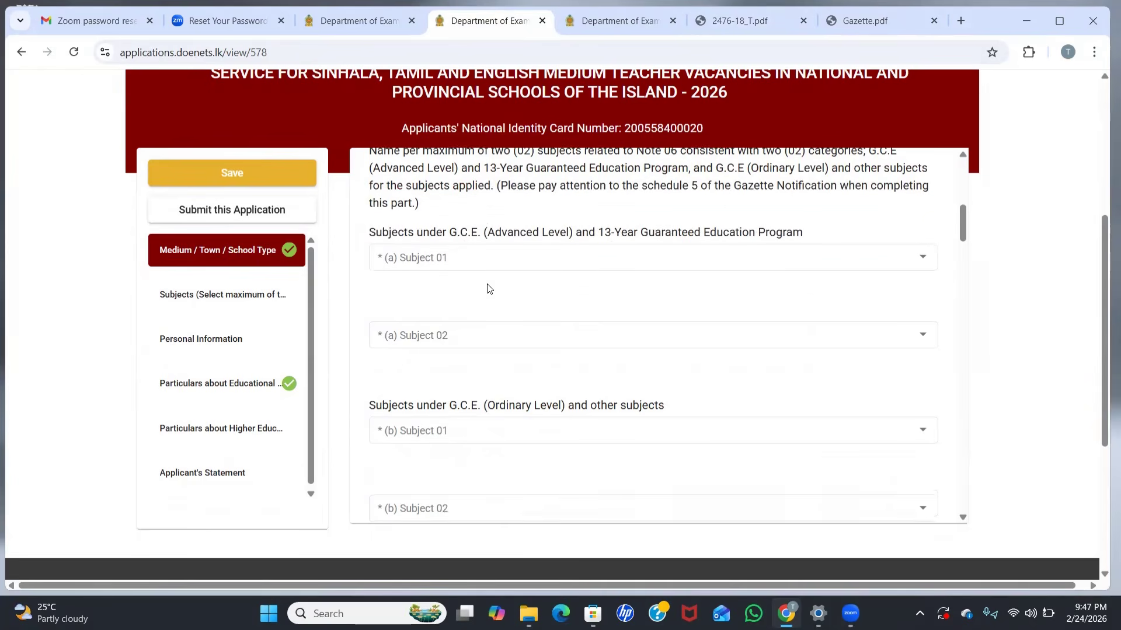
pyautogui.scroll(1, 489, 289)
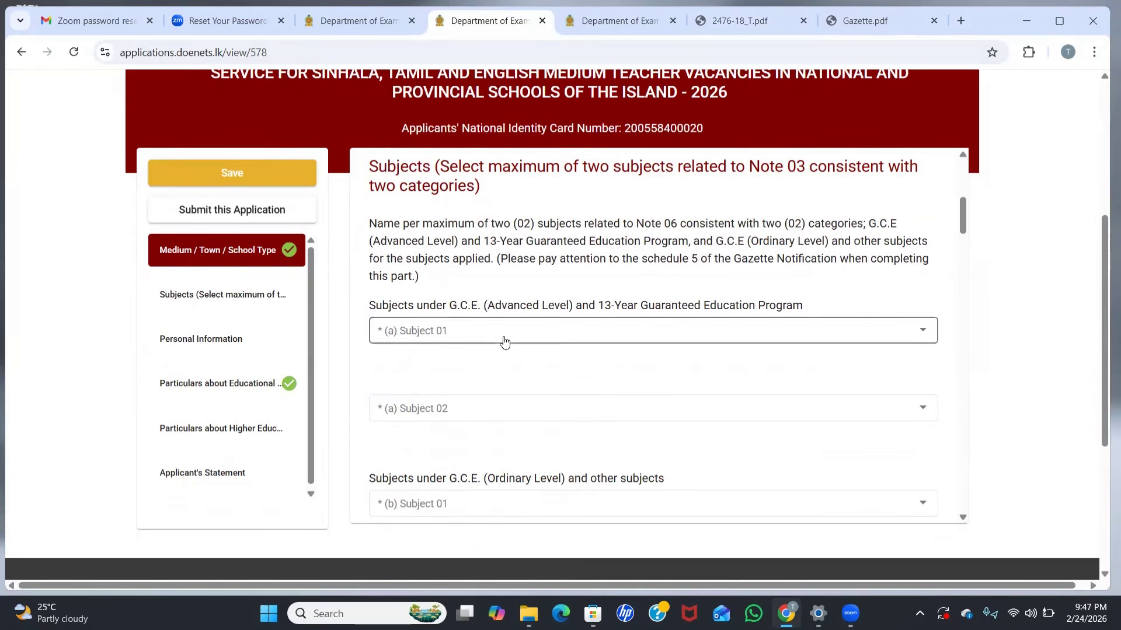
pyautogui.scroll(-1, 619, 271)
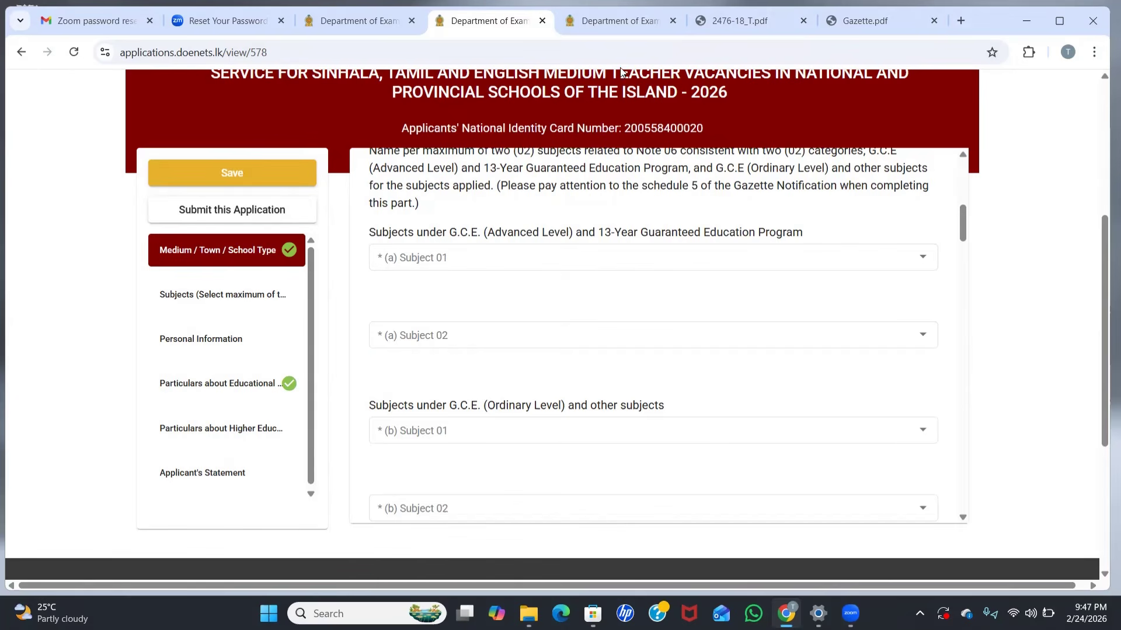
# Switch to Gazette.pdf and scroll to page 38's qualifications for subject 104 Agricultural Science.
pyautogui.click(863, 20)
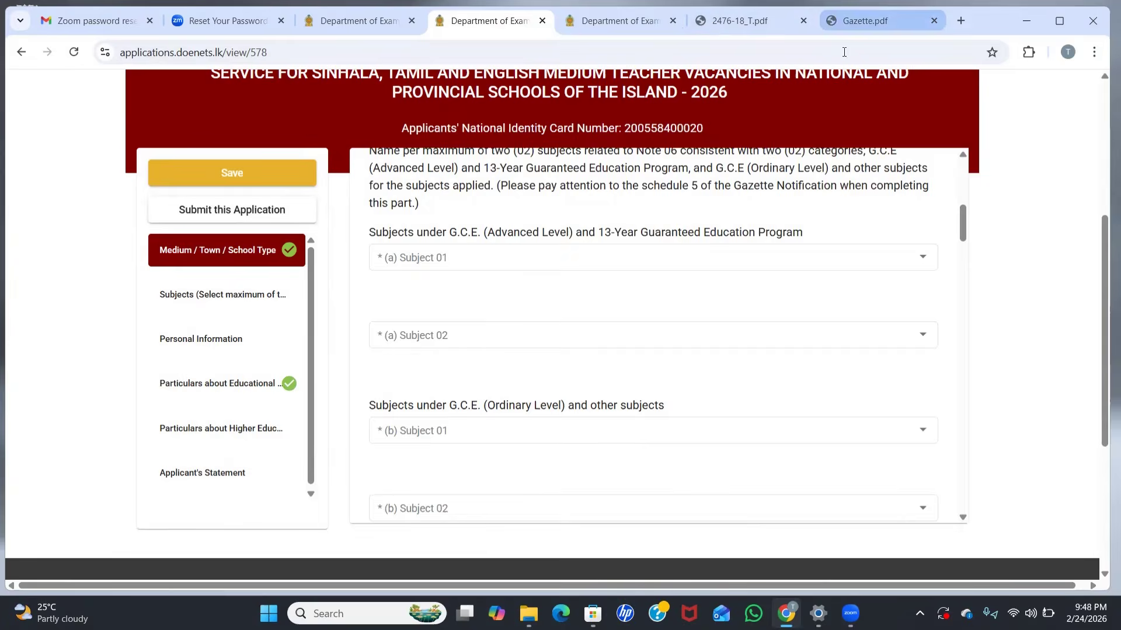
pyautogui.scroll(-9, 616, 348)
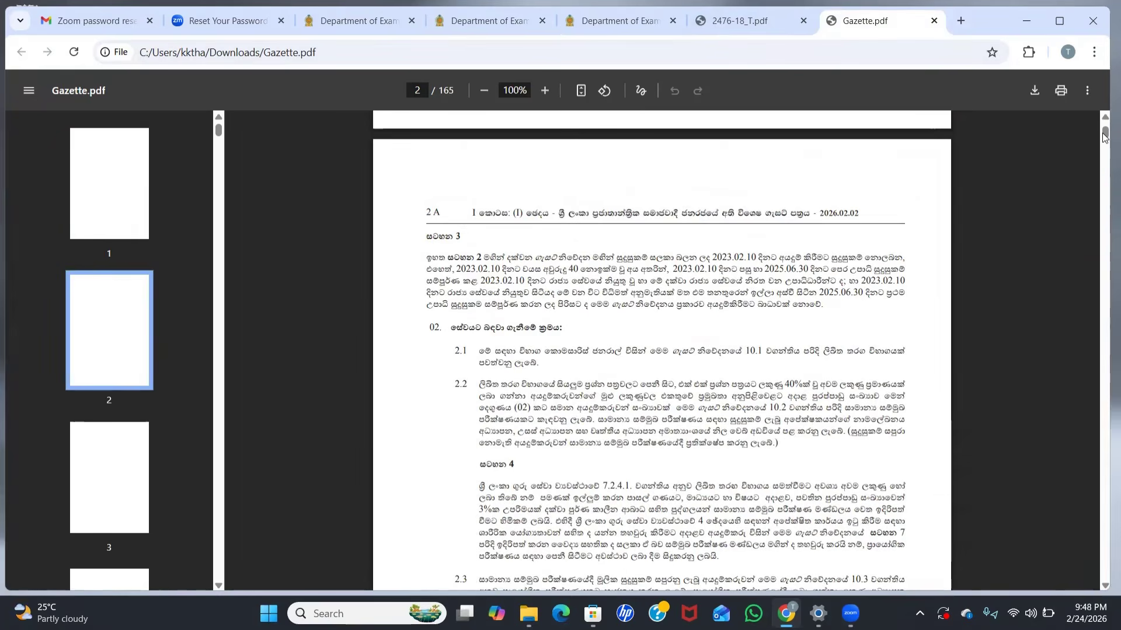
pyautogui.moveTo(1105, 134); pyautogui.dragTo(1069, 272)
pyautogui.scroll(-9, 739, 311)
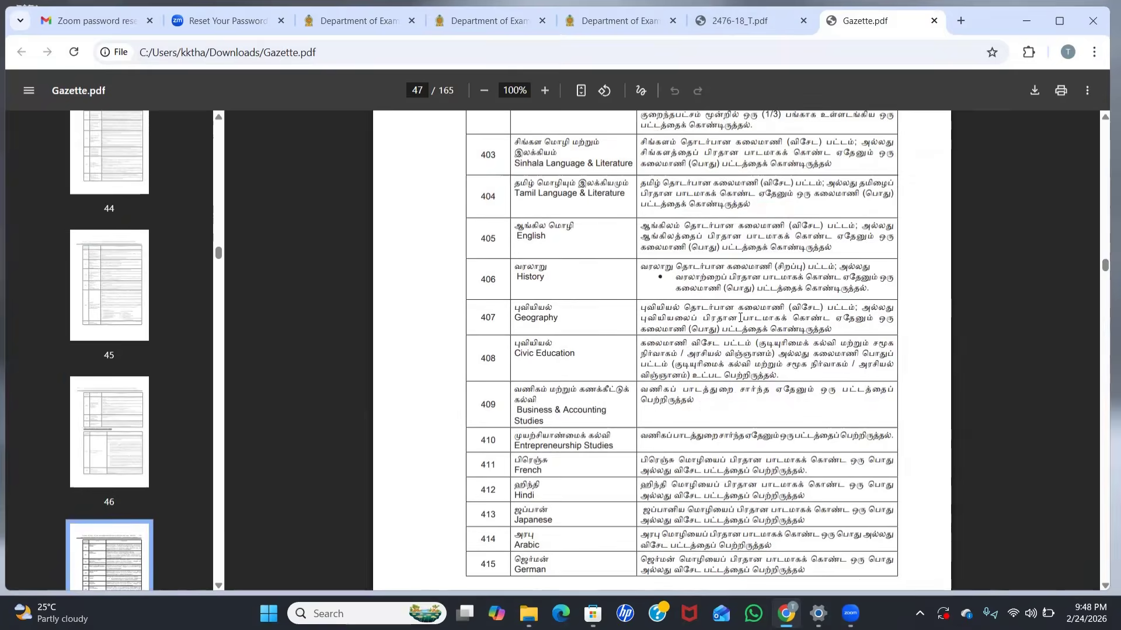
pyautogui.scroll(5, 739, 311)
pyautogui.scroll(20, 739, 311)
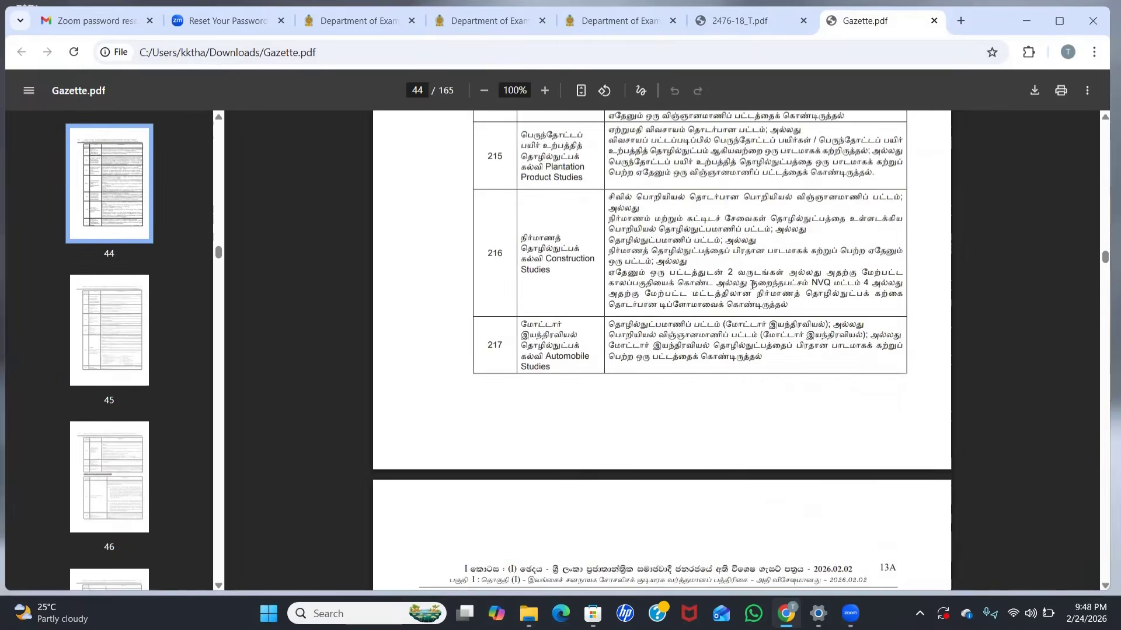
pyautogui.scroll(20, 756, 282)
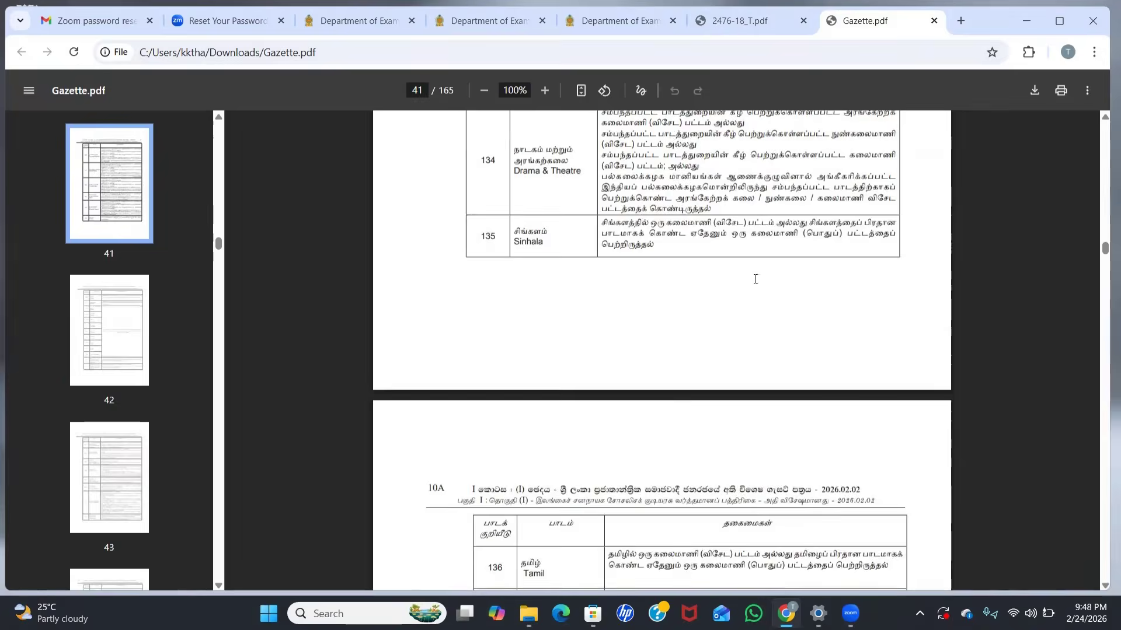
pyautogui.scroll(20, 756, 278)
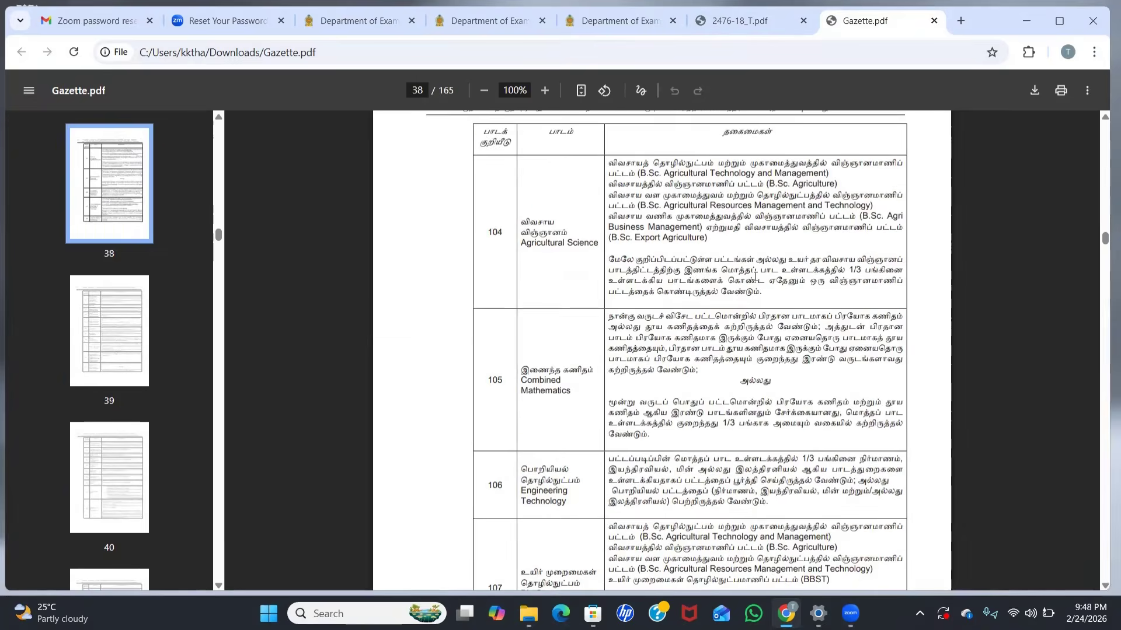
pyautogui.scroll(-7, 756, 278)
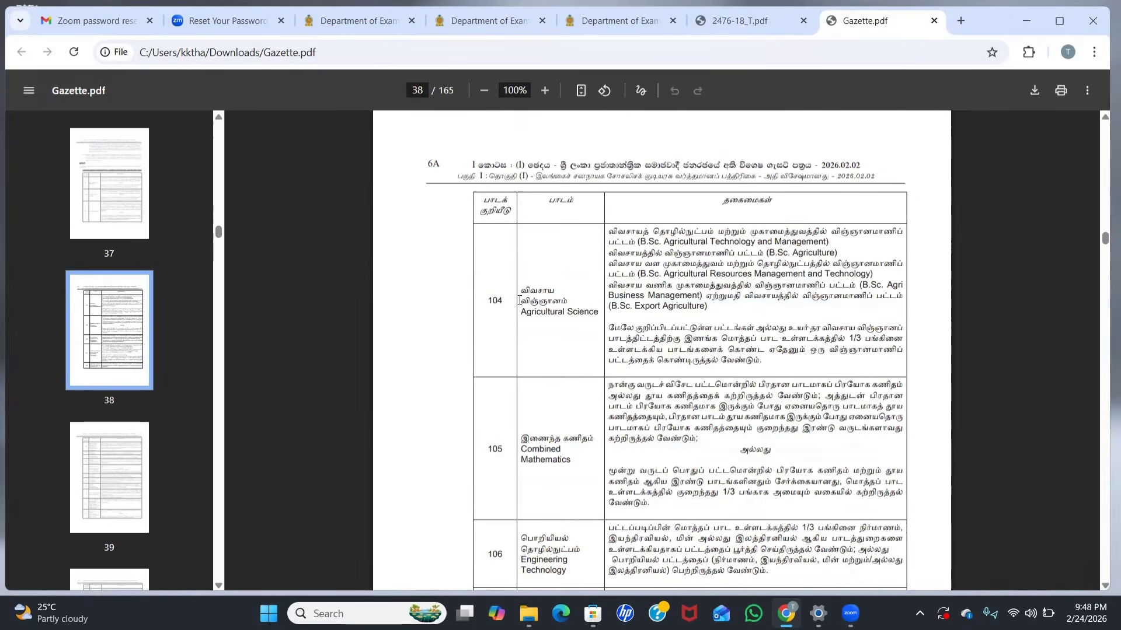
pyautogui.scroll(15, 555, 298)
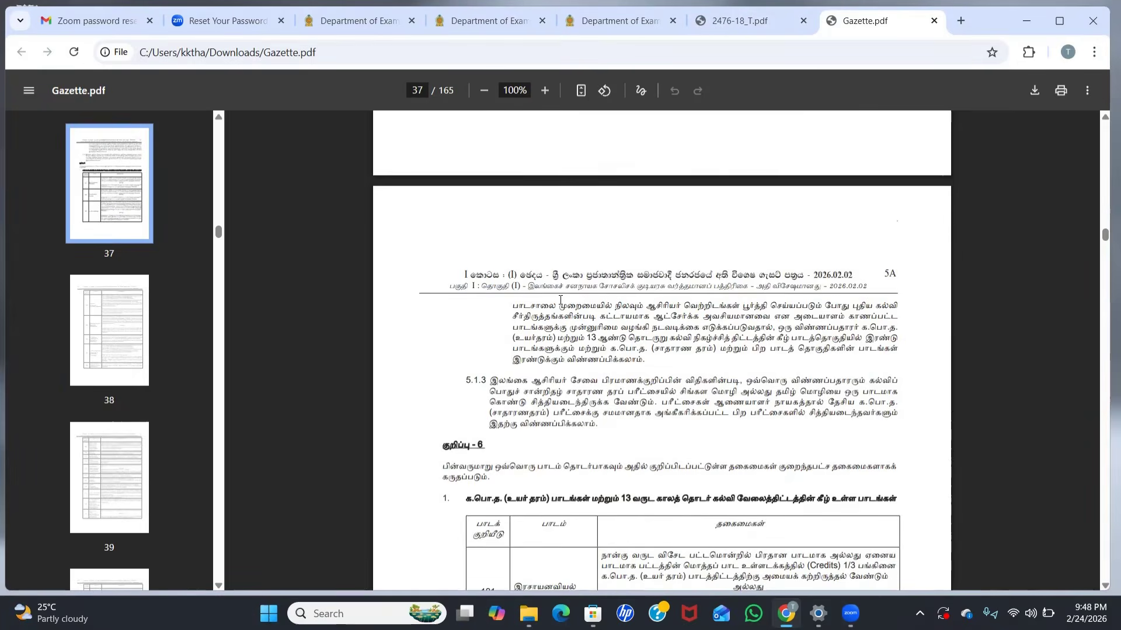
pyautogui.scroll(-4, 785, 320)
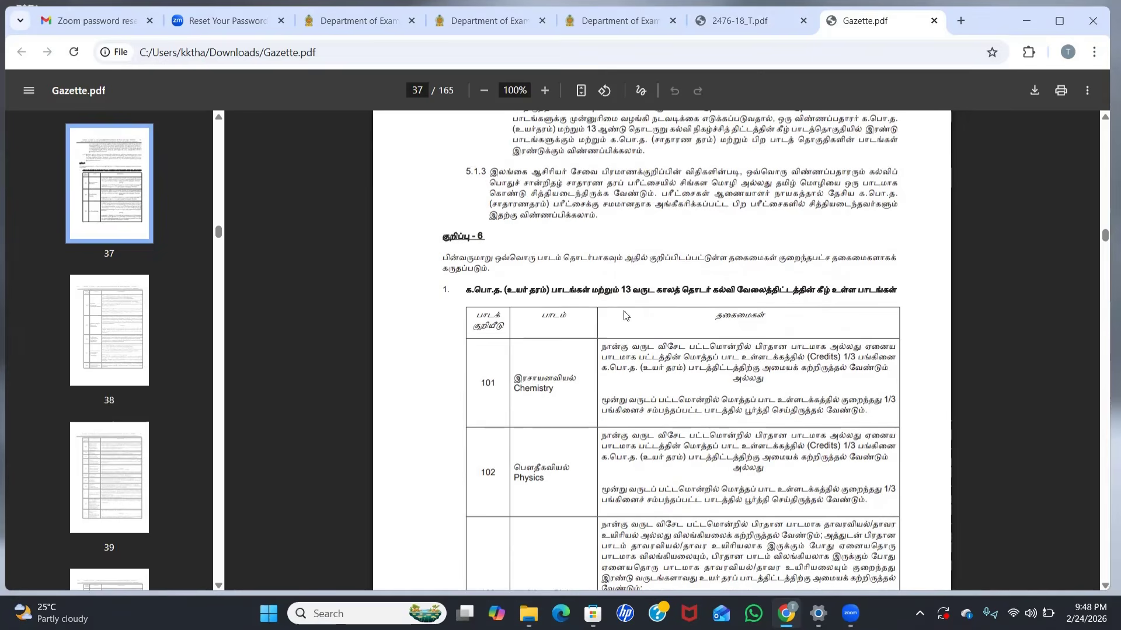
pyautogui.scroll(-10, 624, 316)
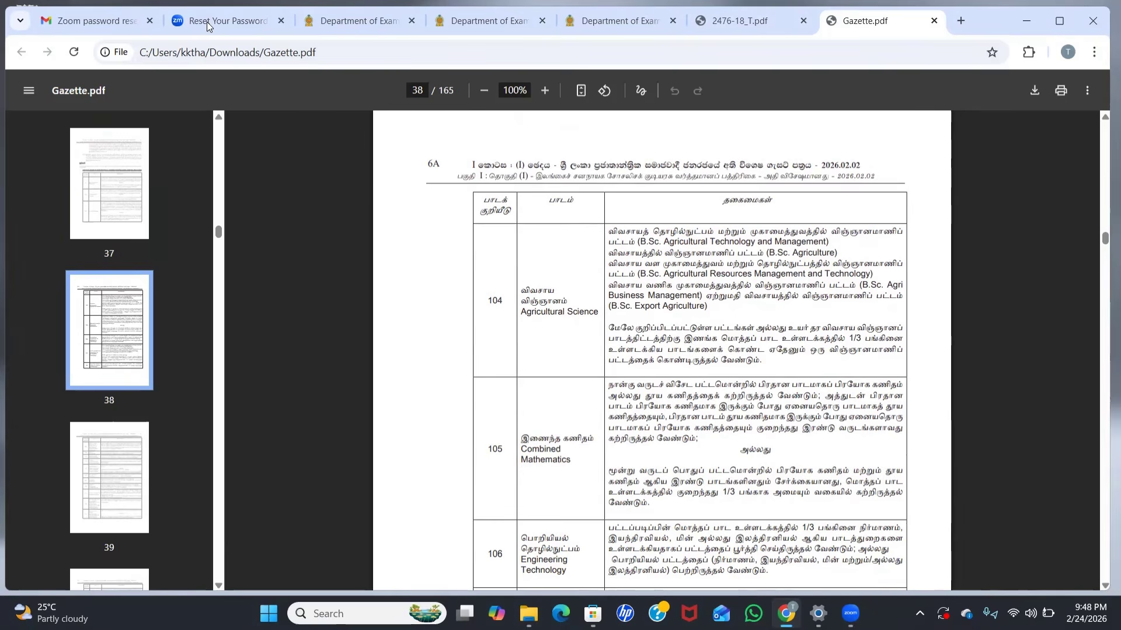
# Toggle the window size, select the Gazette file path, then return to the application form.
pyautogui.click(1055, 21)
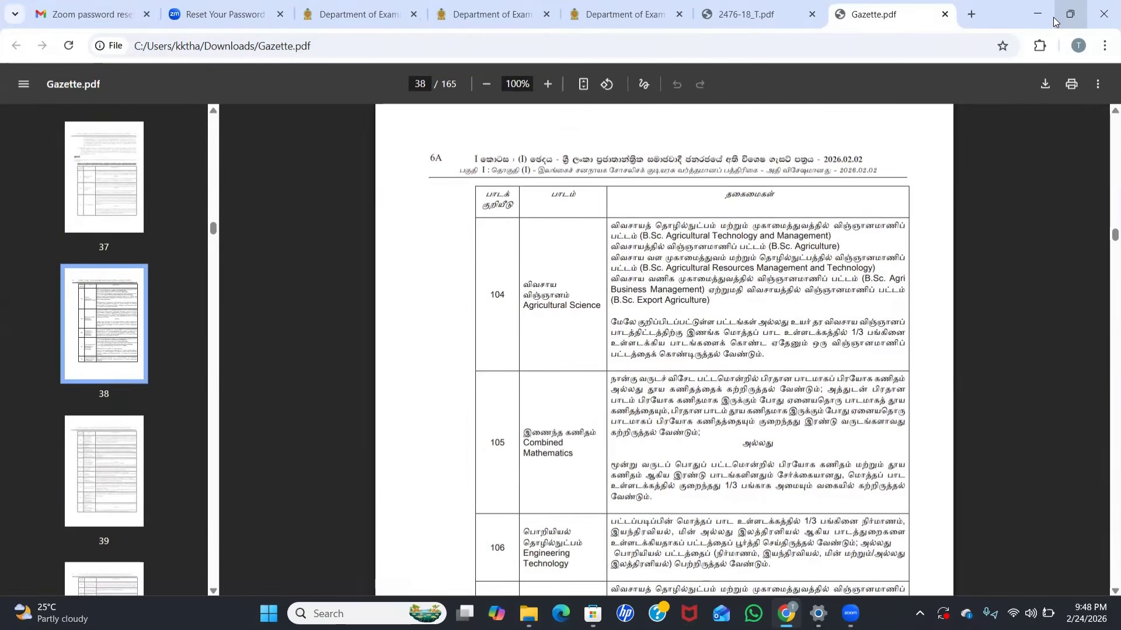
pyautogui.click(1055, 21)
pyautogui.click(705, 62)
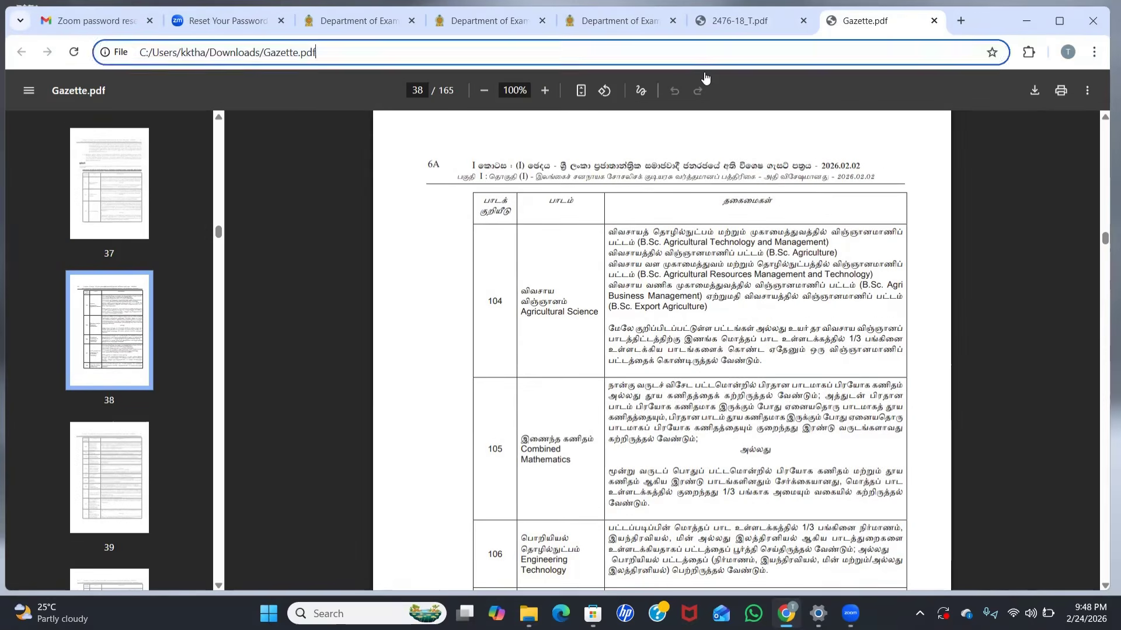
pyautogui.click(920, 24)
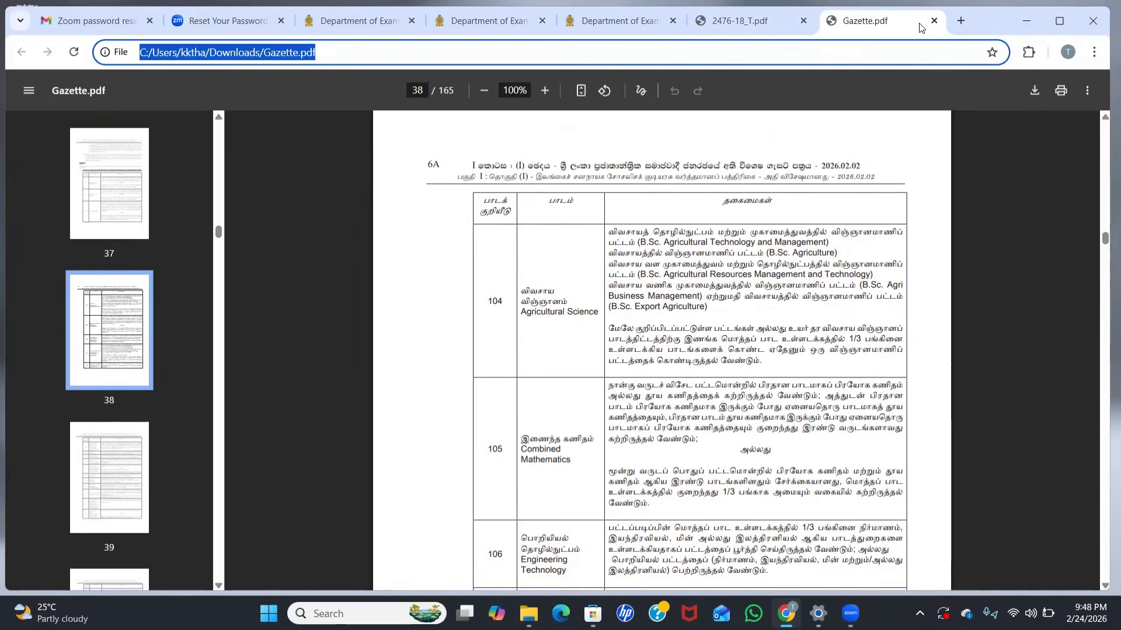
pyautogui.click(1005, 149)
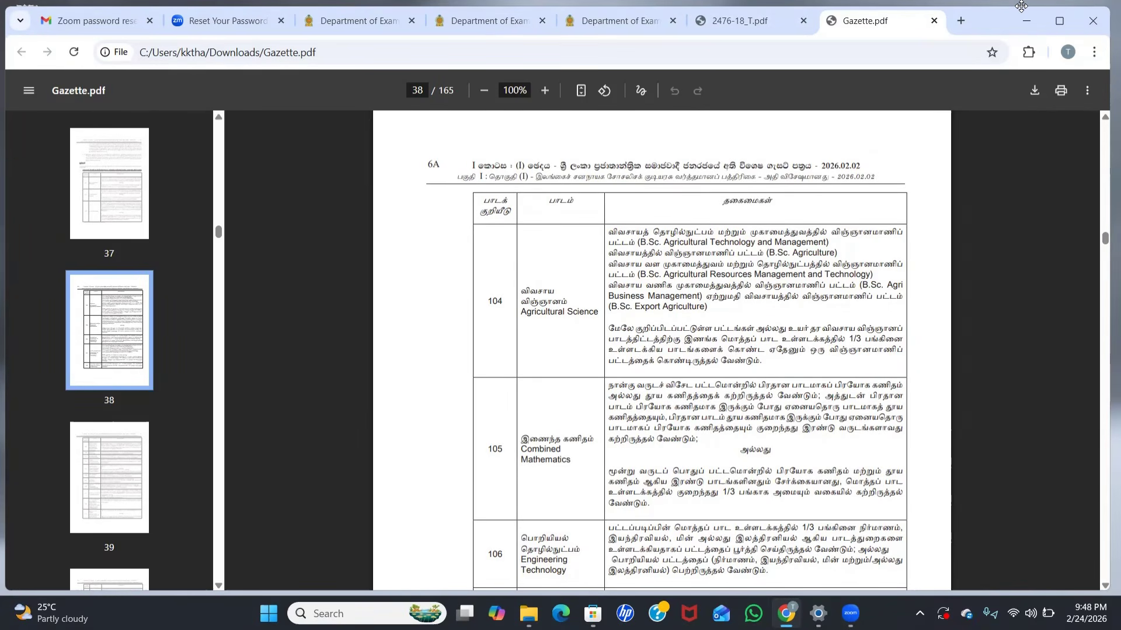
pyautogui.click(485, 29)
# Pick 104-Agriculture from the (a) Subject 01 dropdown, leaving the other subjects empty.
pyautogui.click(539, 267)
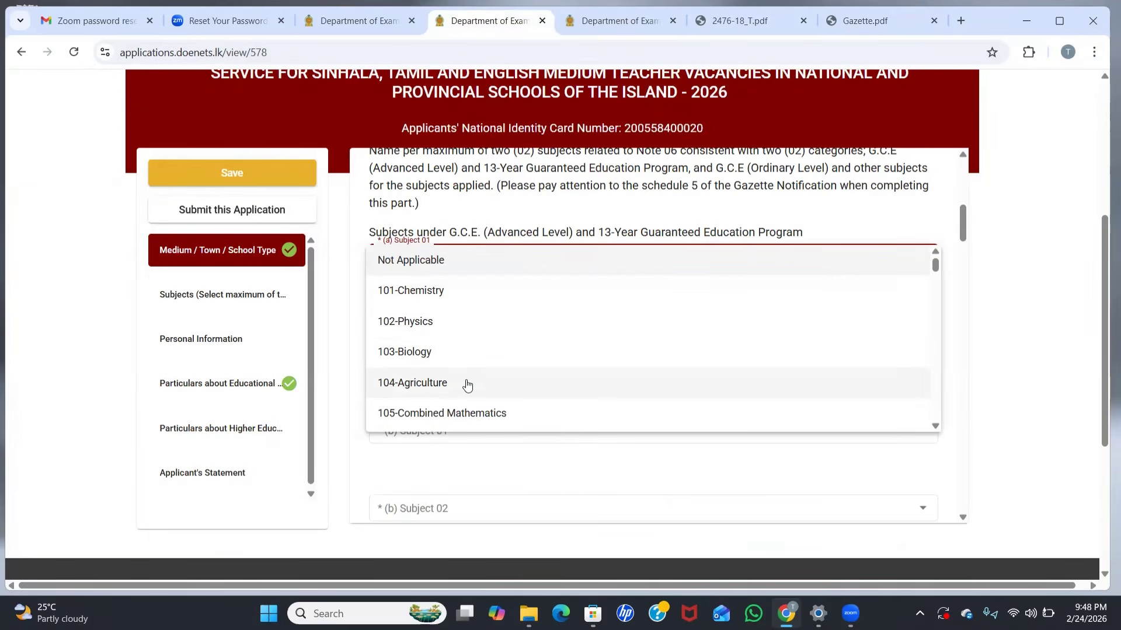
pyautogui.click(424, 386)
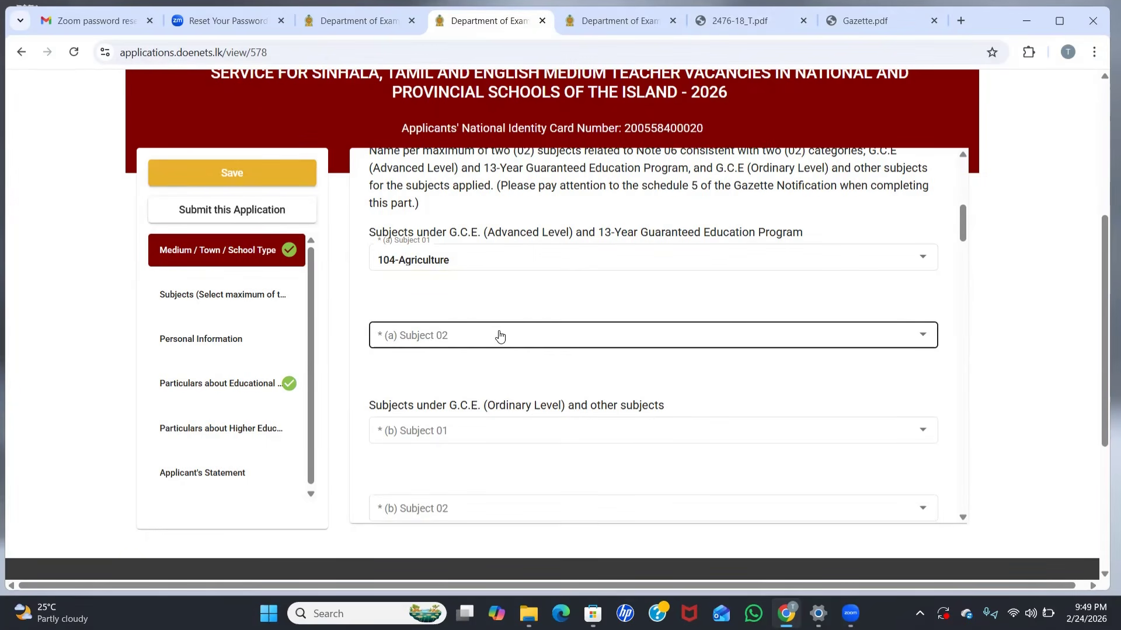
pyautogui.scroll(-2, 461, 345)
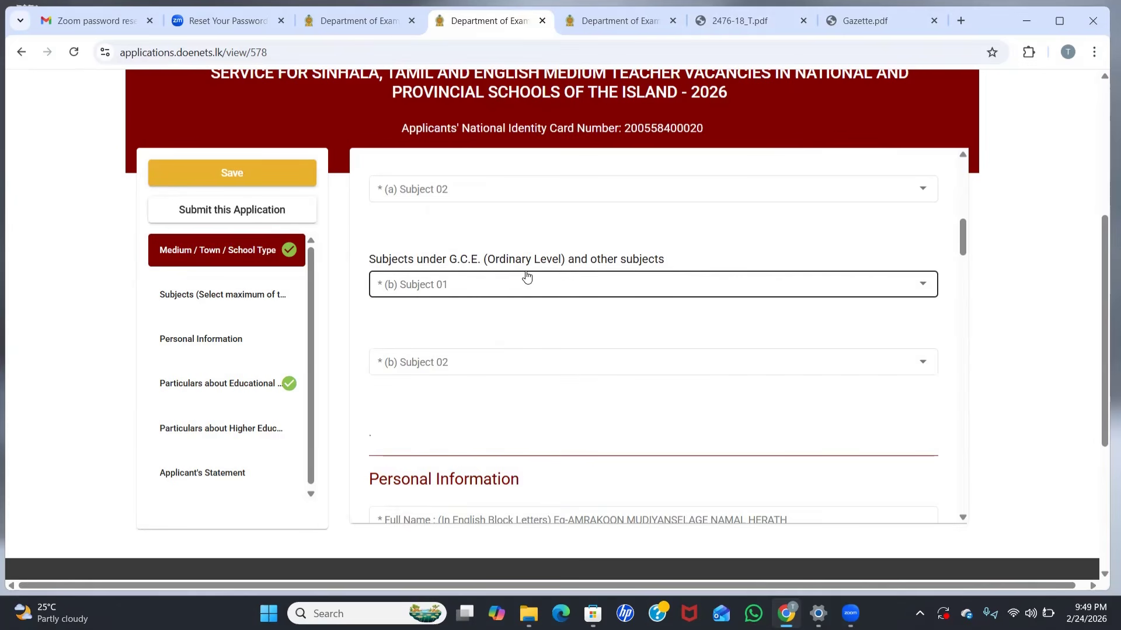
# Switch to Gazette.pdf and scroll through pages 39–46 to page 47, covering subjects 401 Science to 406 History.
pyautogui.click(849, 22)
pyautogui.scroll(-5, 614, 432)
pyautogui.scroll(-20, 614, 432)
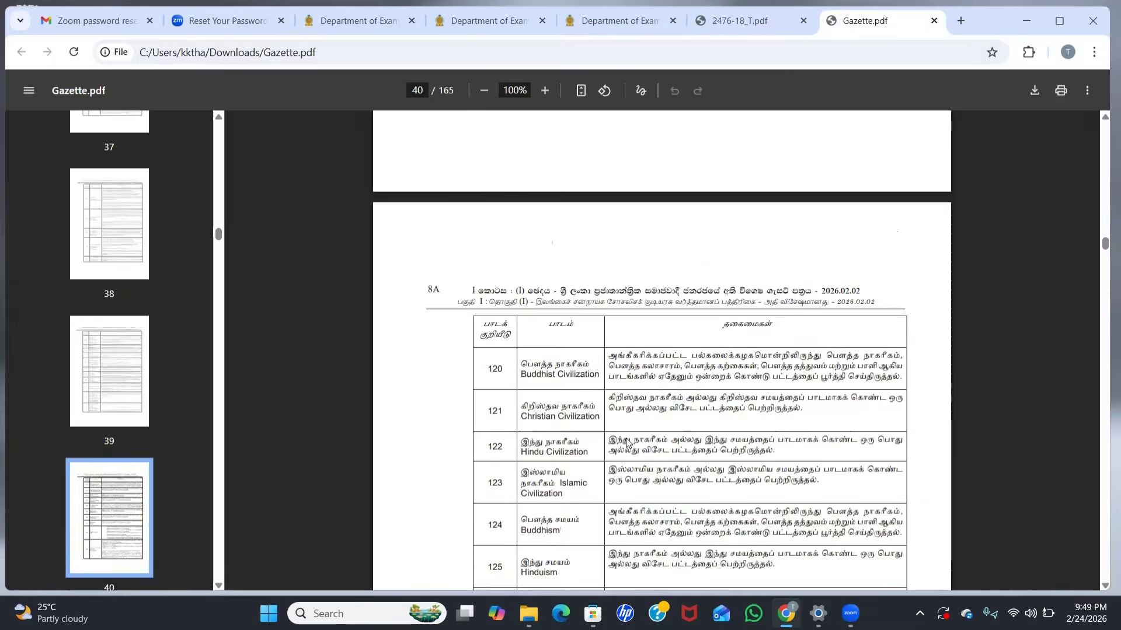
pyautogui.scroll(-14, 634, 450)
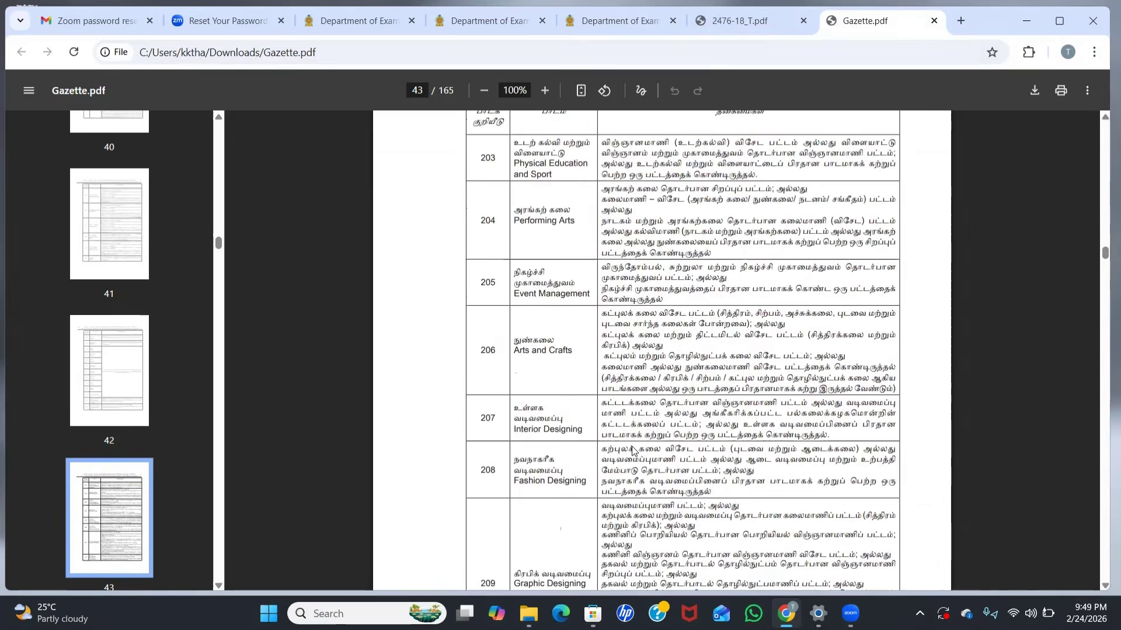
pyautogui.scroll(5, 633, 450)
pyautogui.scroll(15, 632, 446)
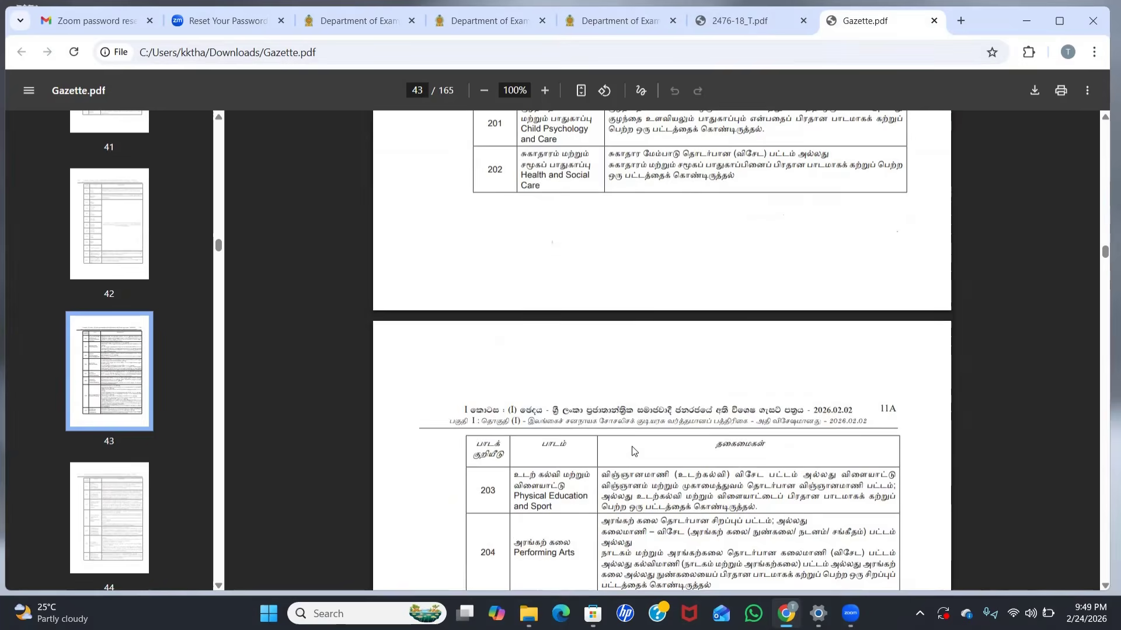
pyautogui.scroll(8, 632, 445)
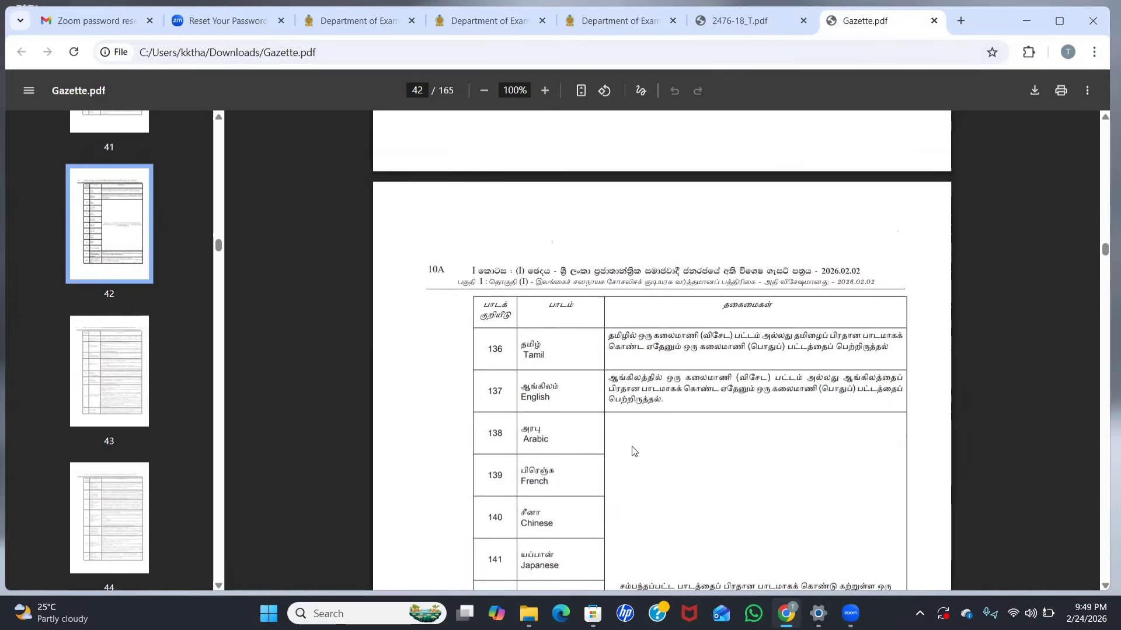
pyautogui.scroll(8, 634, 451)
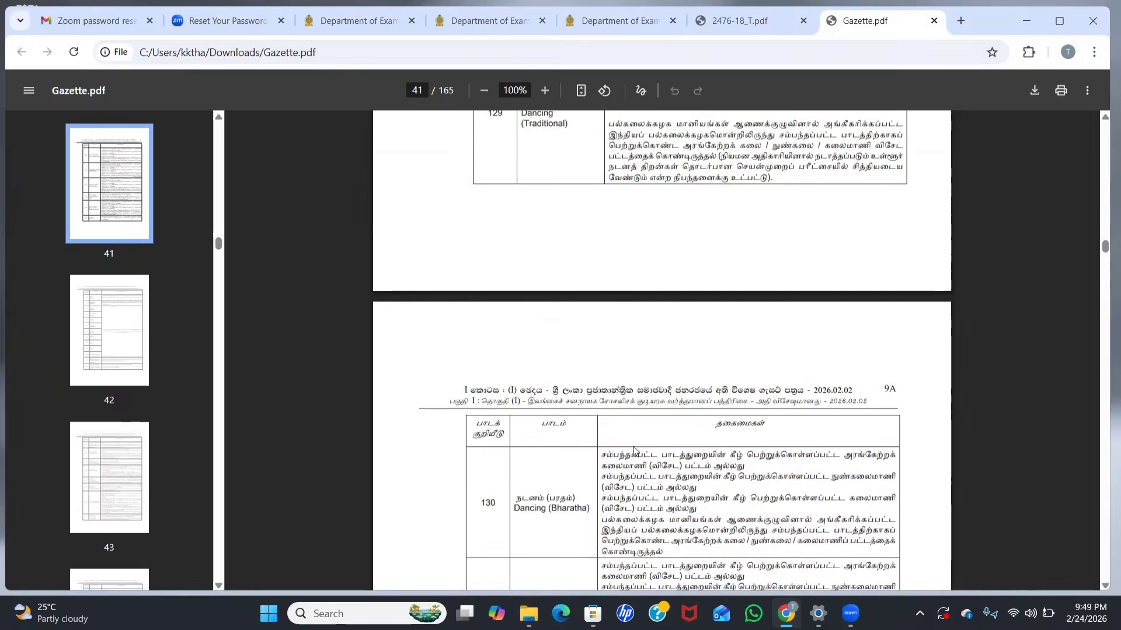
pyautogui.scroll(-20, 633, 450)
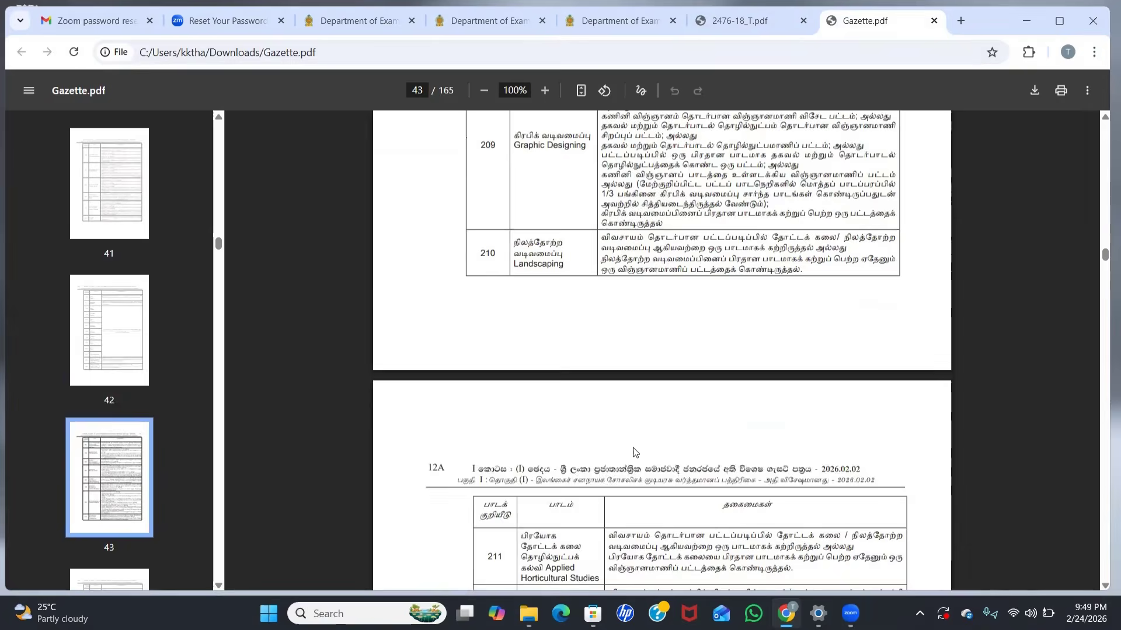
pyautogui.scroll(-20, 634, 449)
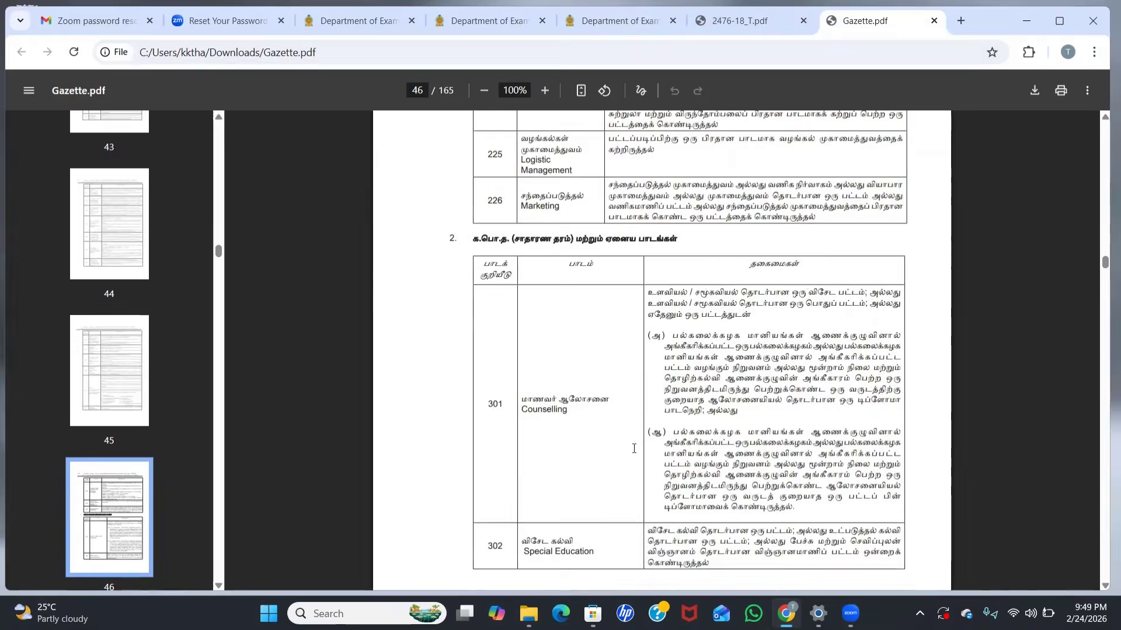
pyautogui.scroll(8, 633, 450)
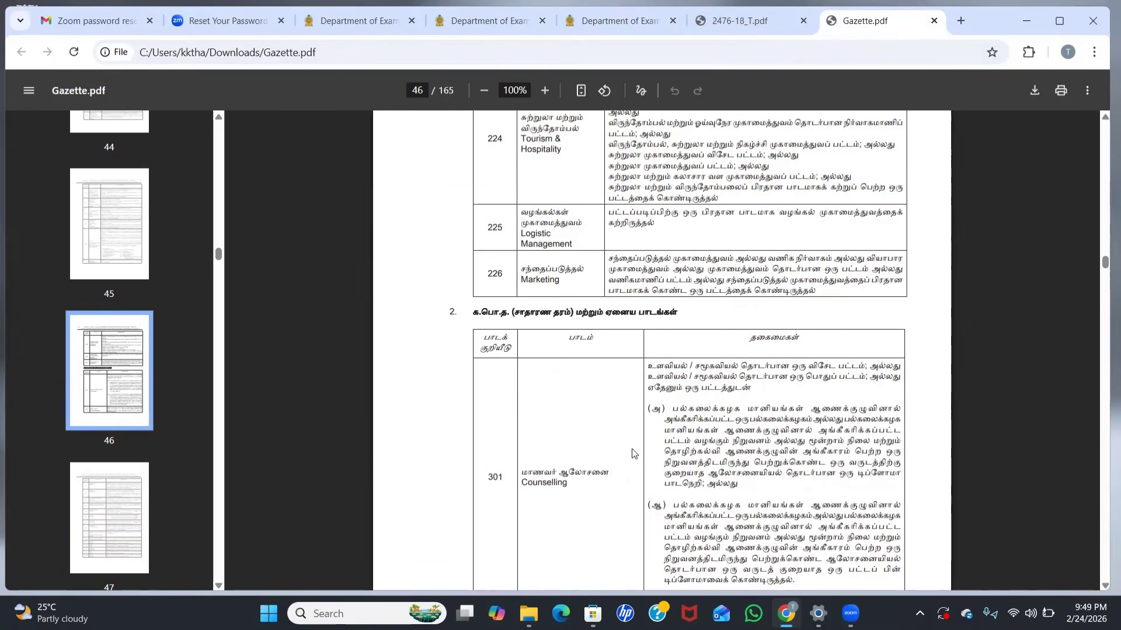
pyautogui.scroll(-9, 601, 393)
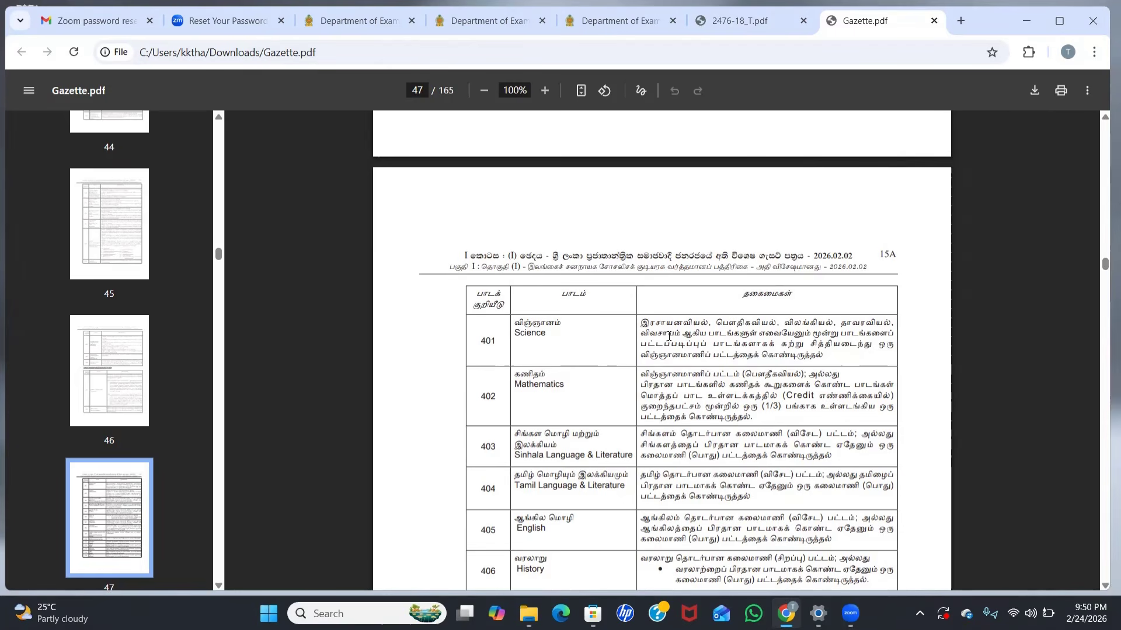
# Back on the application form, choose 401-Science as the first Ordinary Level subject.
pyautogui.click(352, 23)
pyautogui.click(458, 30)
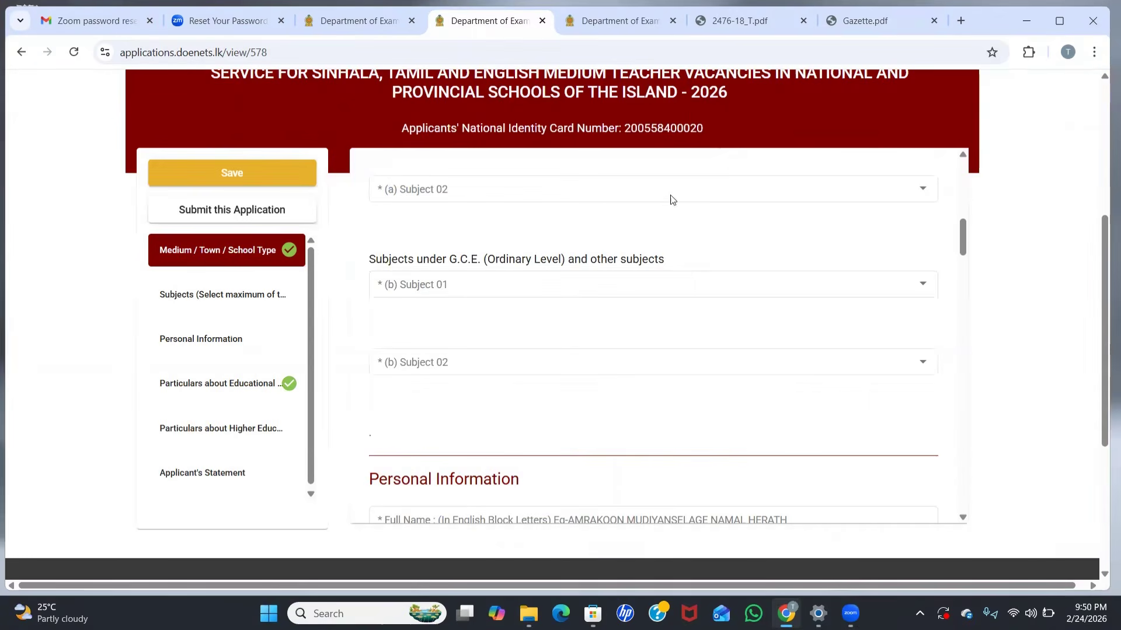
pyautogui.click(441, 290)
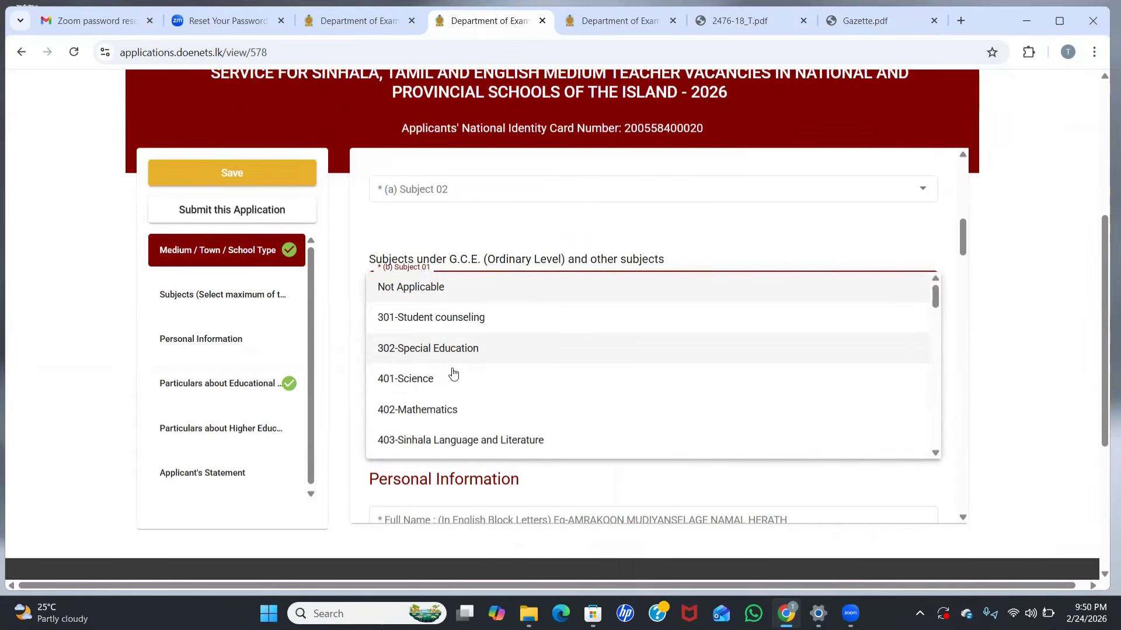
pyautogui.click(453, 379)
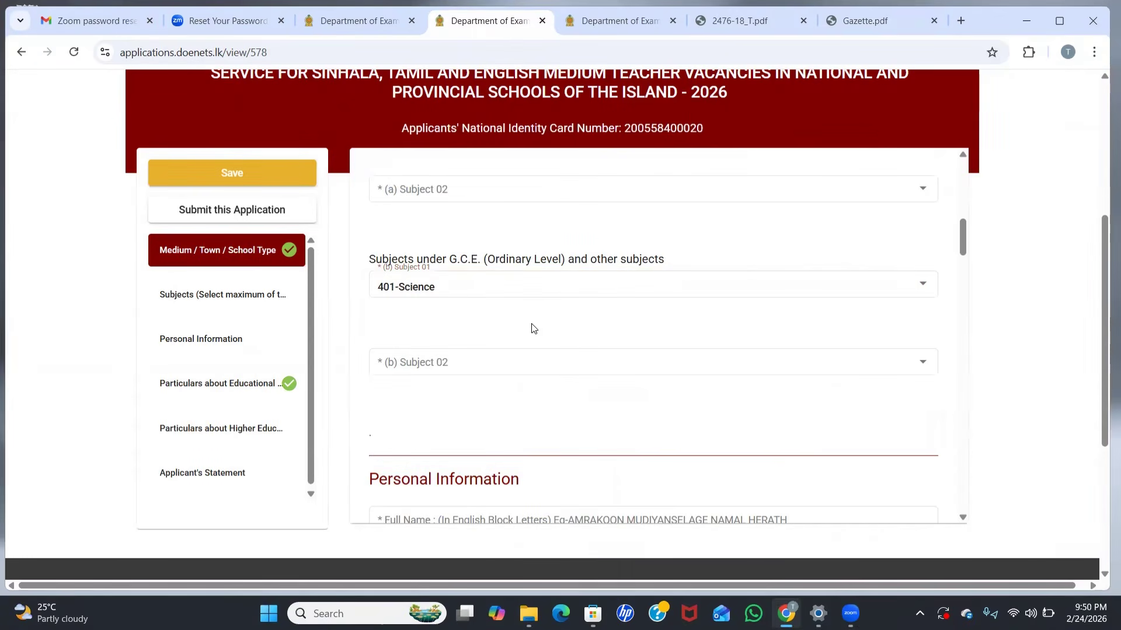
# Choose 433-Agricultural and Food Technology as the second Ordinary Level subject.
pyautogui.scroll(-1, 515, 343)
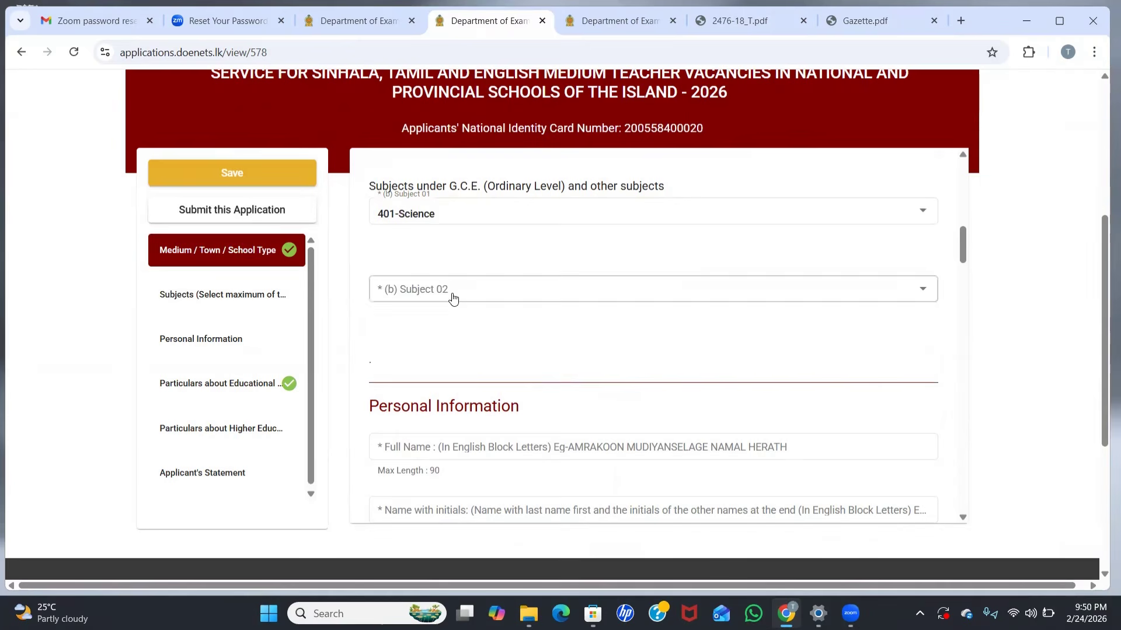
pyautogui.click(452, 297)
pyautogui.scroll(-3, 488, 350)
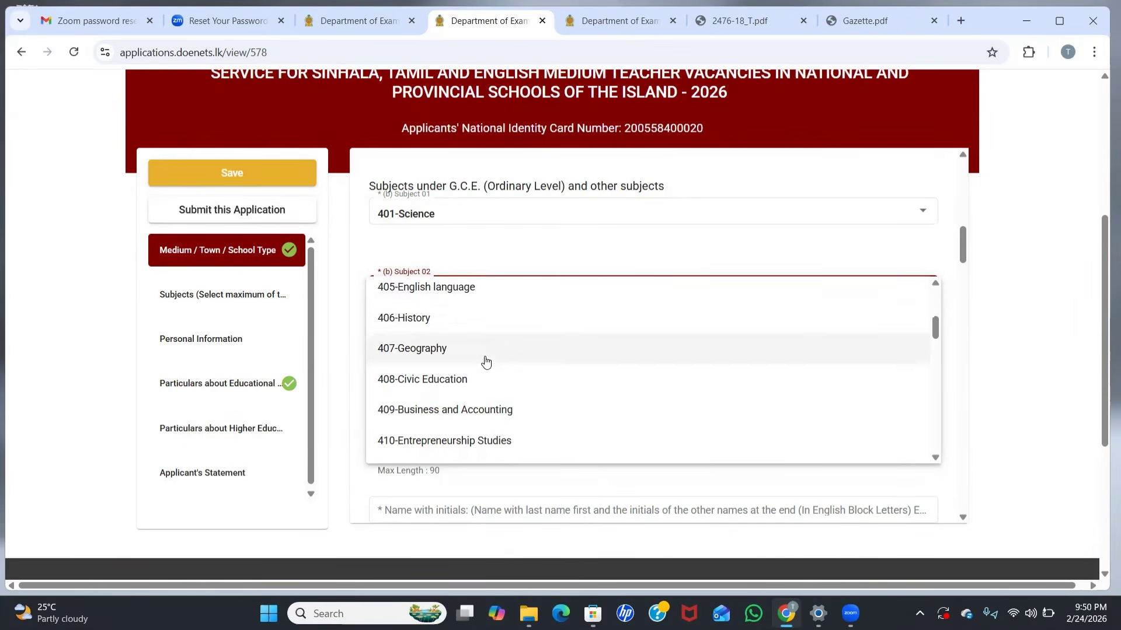
pyautogui.scroll(-7, 486, 362)
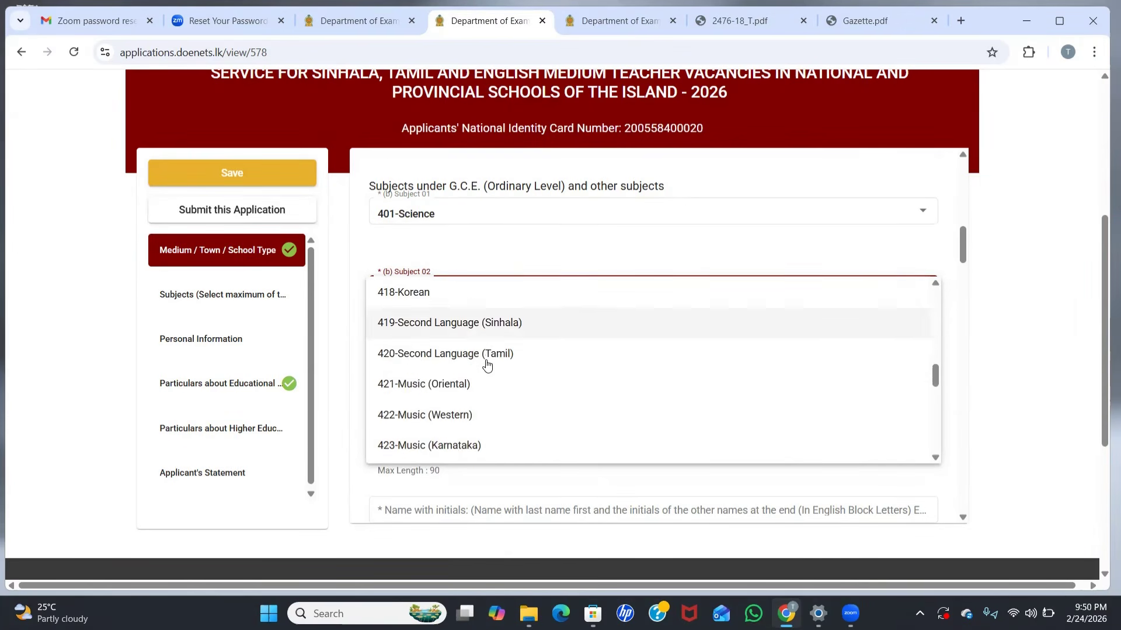
pyautogui.scroll(-9, 488, 366)
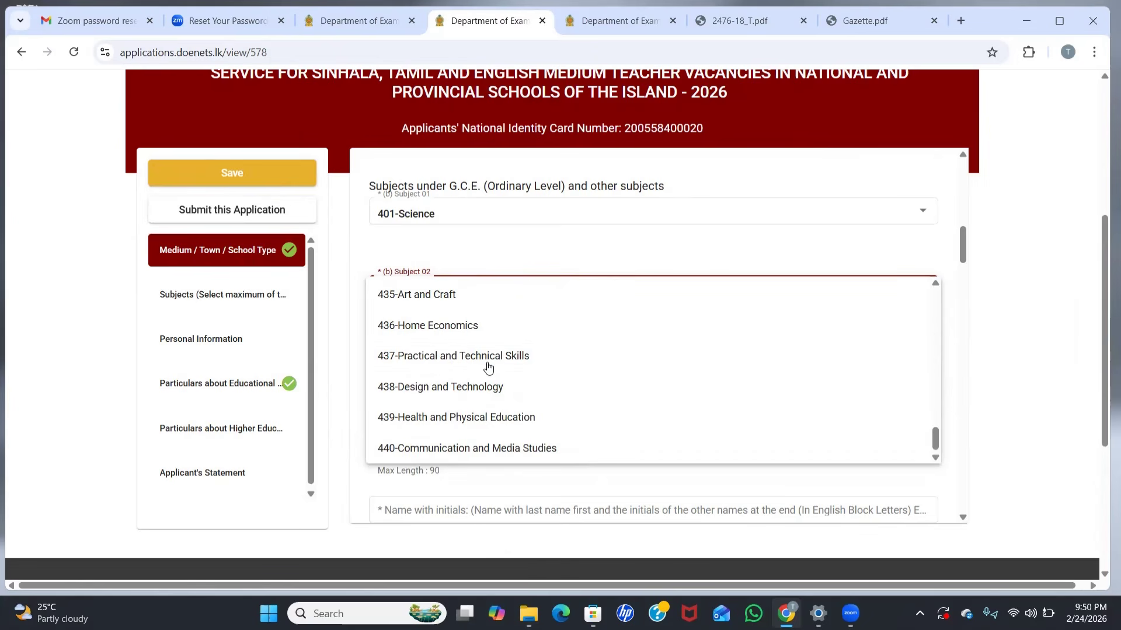
pyautogui.scroll(2, 466, 360)
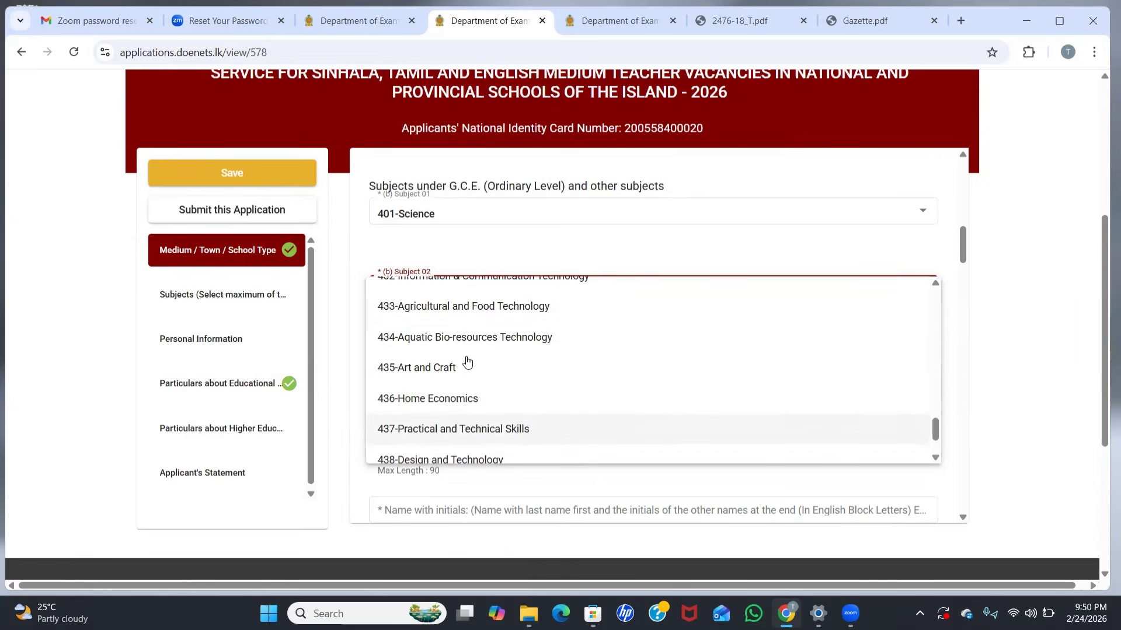
pyautogui.click(441, 309)
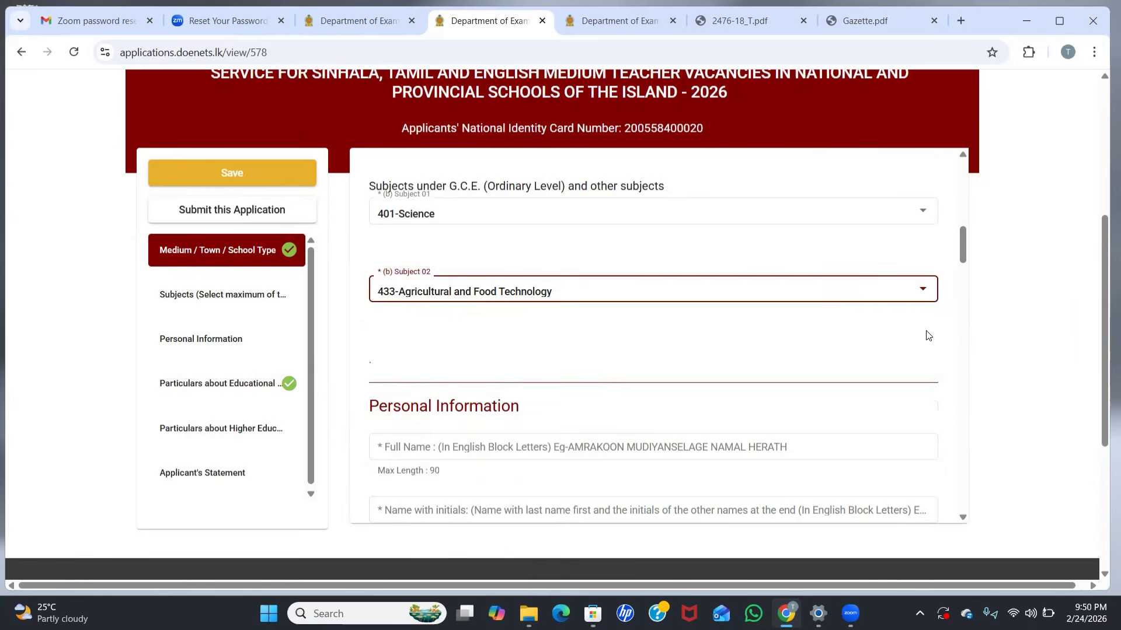
pyautogui.click(648, 333)
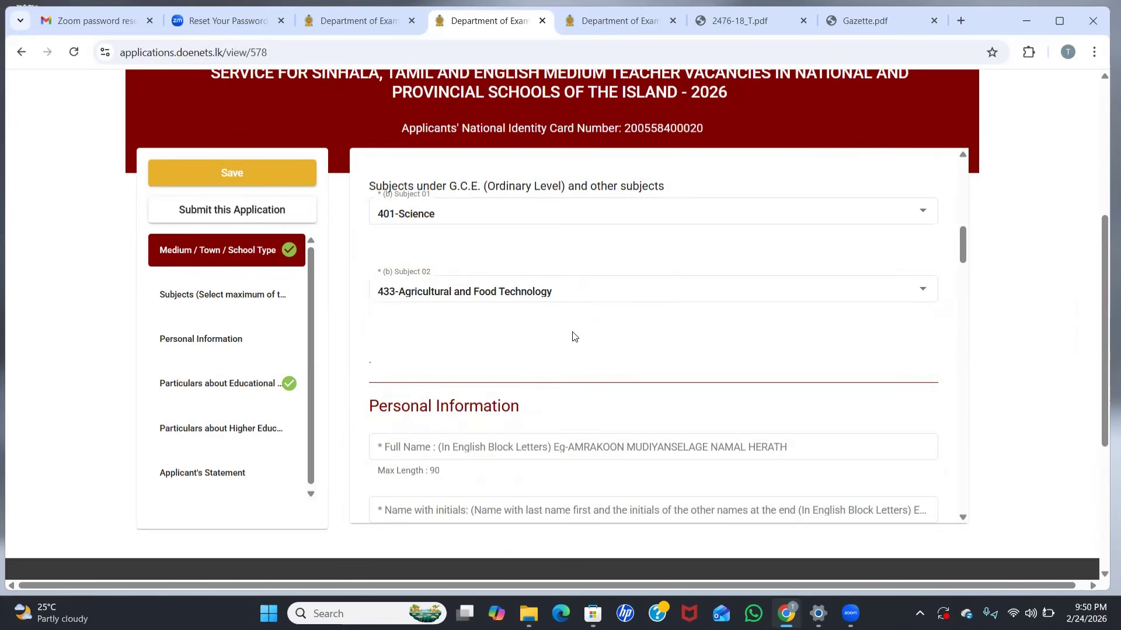
# Scroll the form down to the Personal Information section.
pyautogui.scroll(1, 574, 333)
pyautogui.scroll(1, 575, 330)
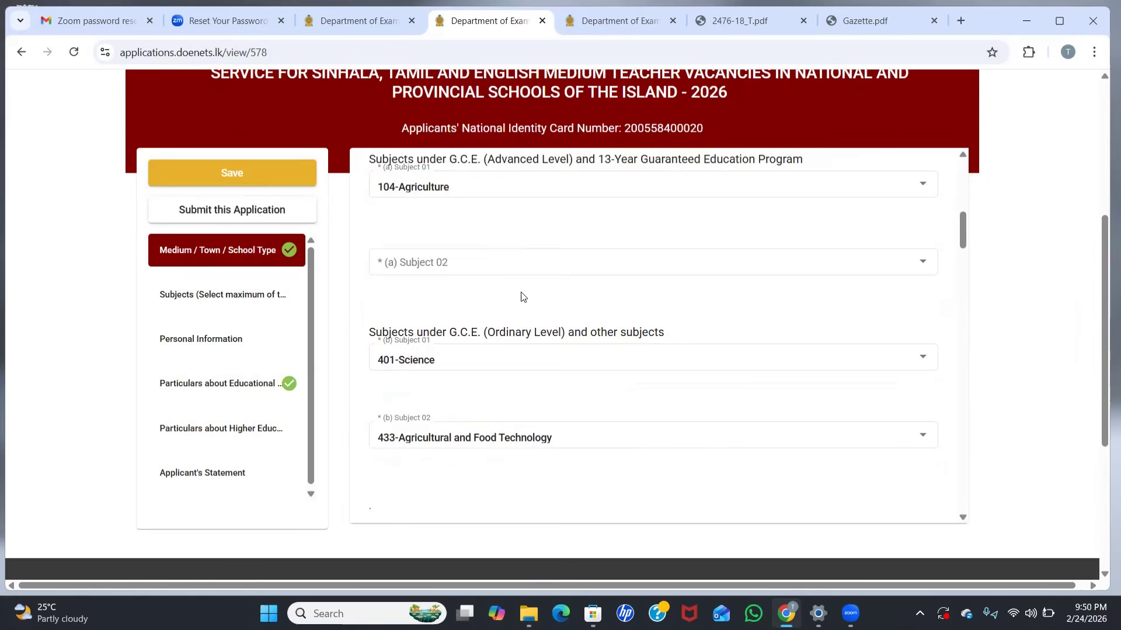
pyautogui.scroll(-2, 522, 297)
pyautogui.scroll(-2, 425, 304)
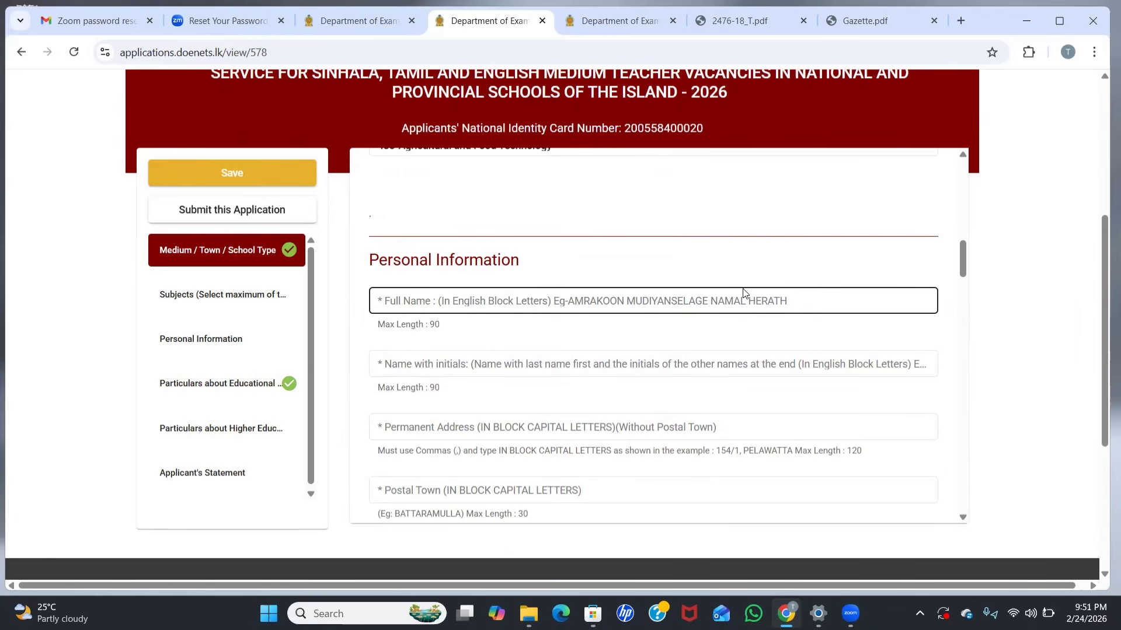
# Enter the applicant's full name in block capitals.
pyautogui.click(447, 301)
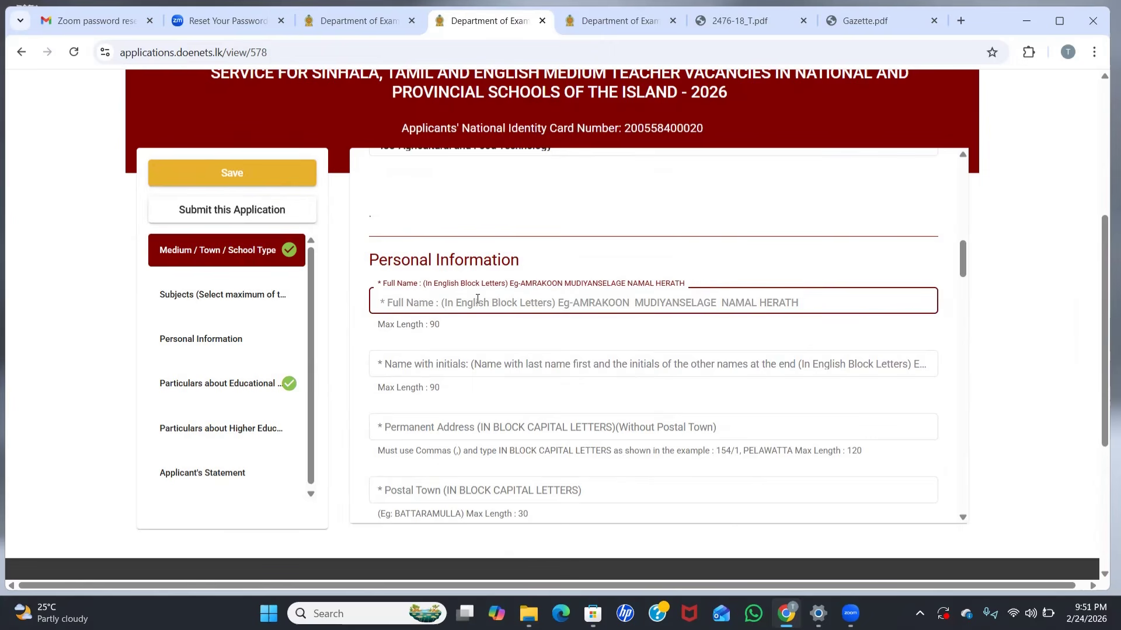
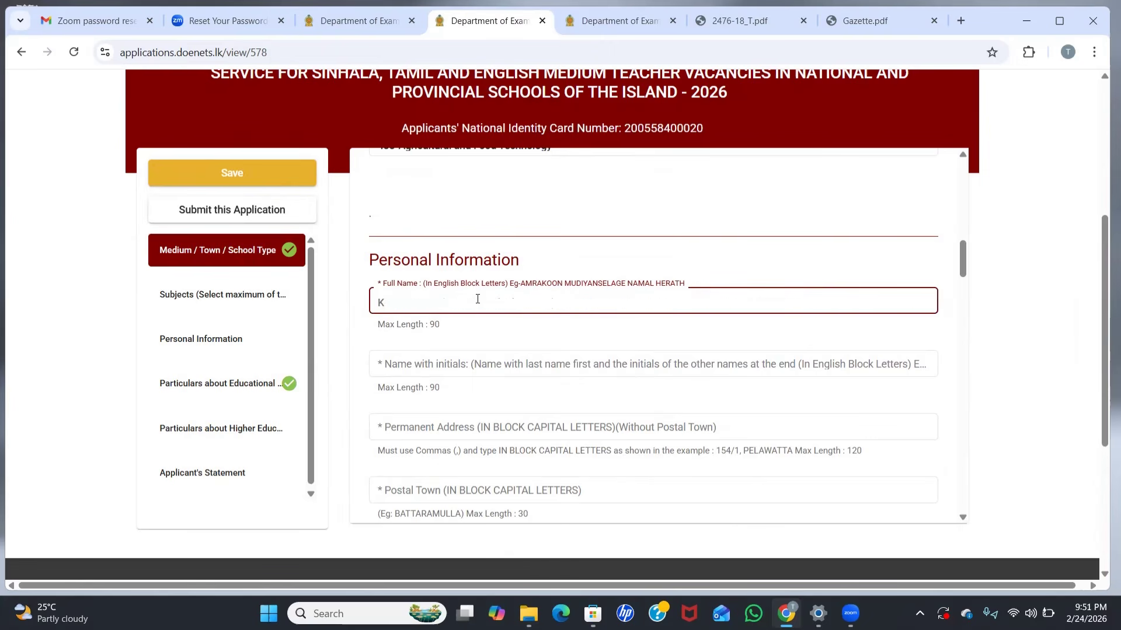
pyautogui.click(516, 324)
# Enter the applicant's name with initials in block capitals.
pyautogui.scroll(-1, 505, 332)
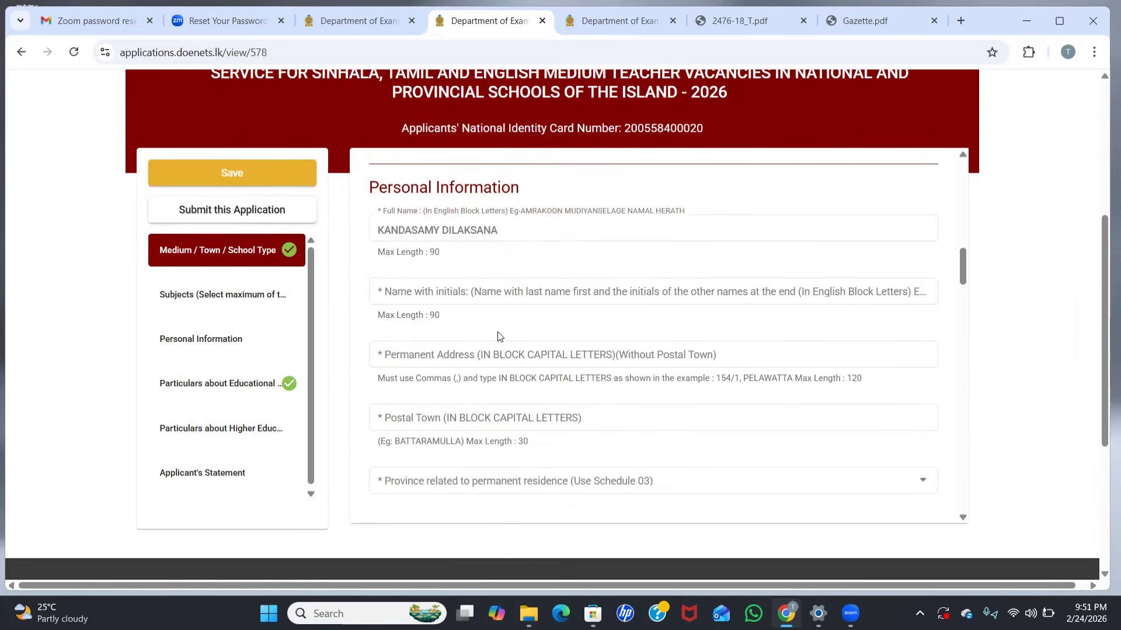
pyautogui.click(422, 298)
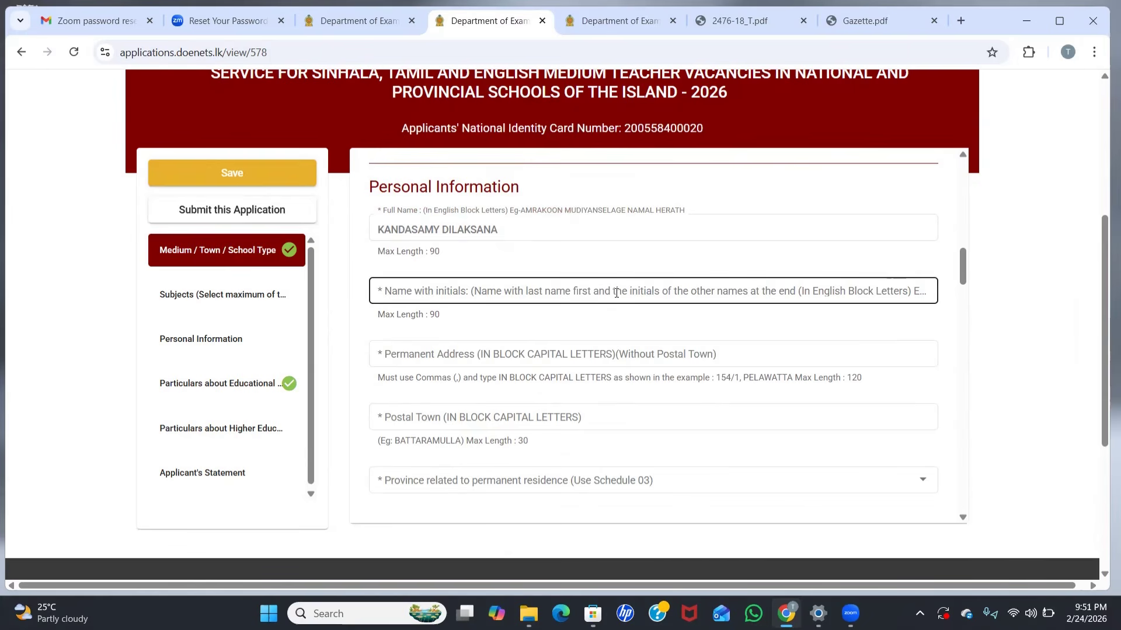
pyautogui.click(738, 292)
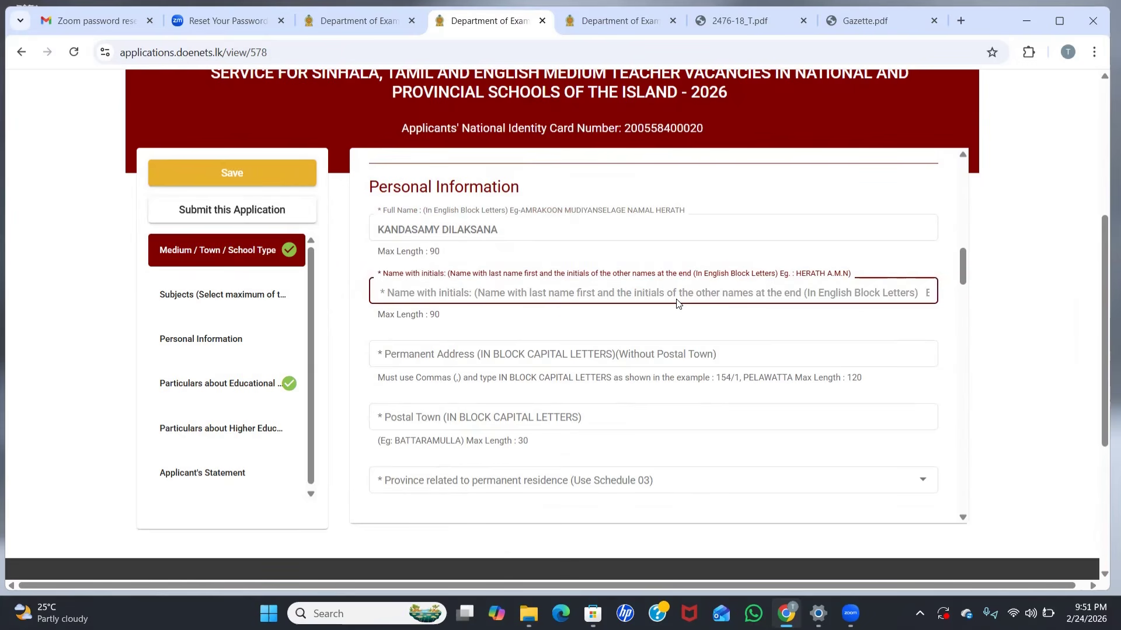
pyautogui.write('DIL')
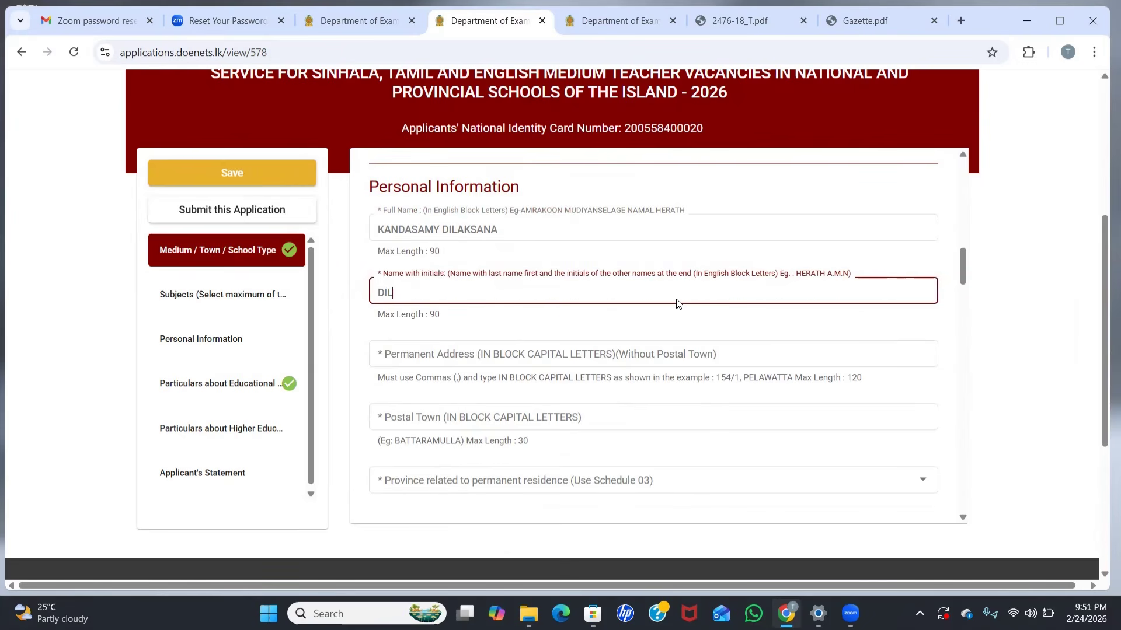
pyautogui.write('AKSANA K')
pyautogui.click(804, 321)
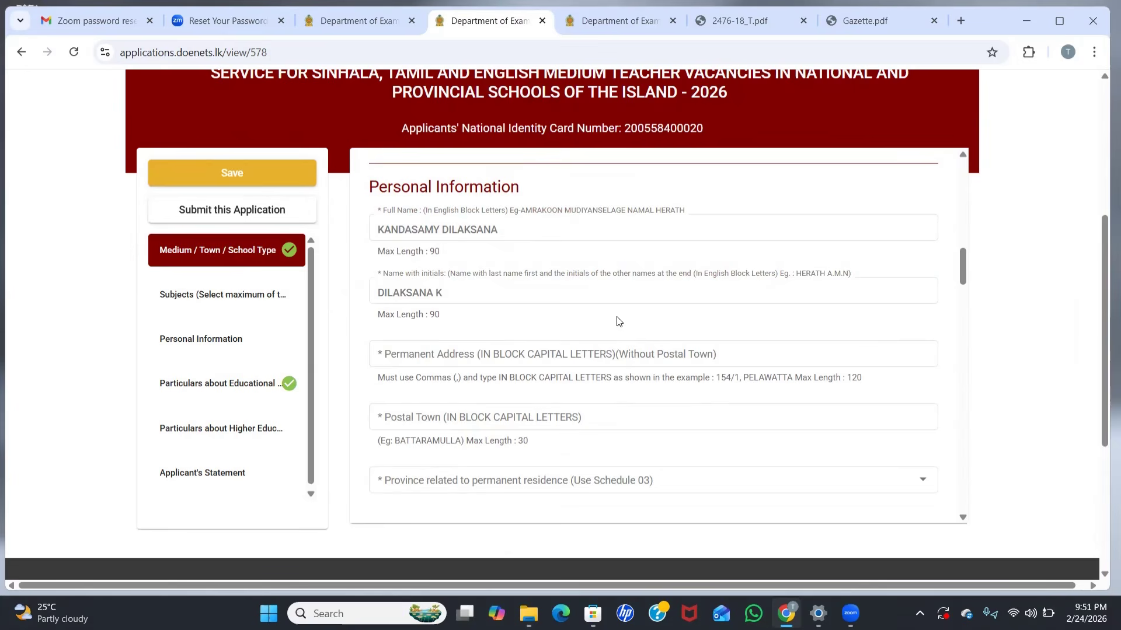
# Enter the applicant's permanent address in capital letters.
pyautogui.scroll(-1, 450, 318)
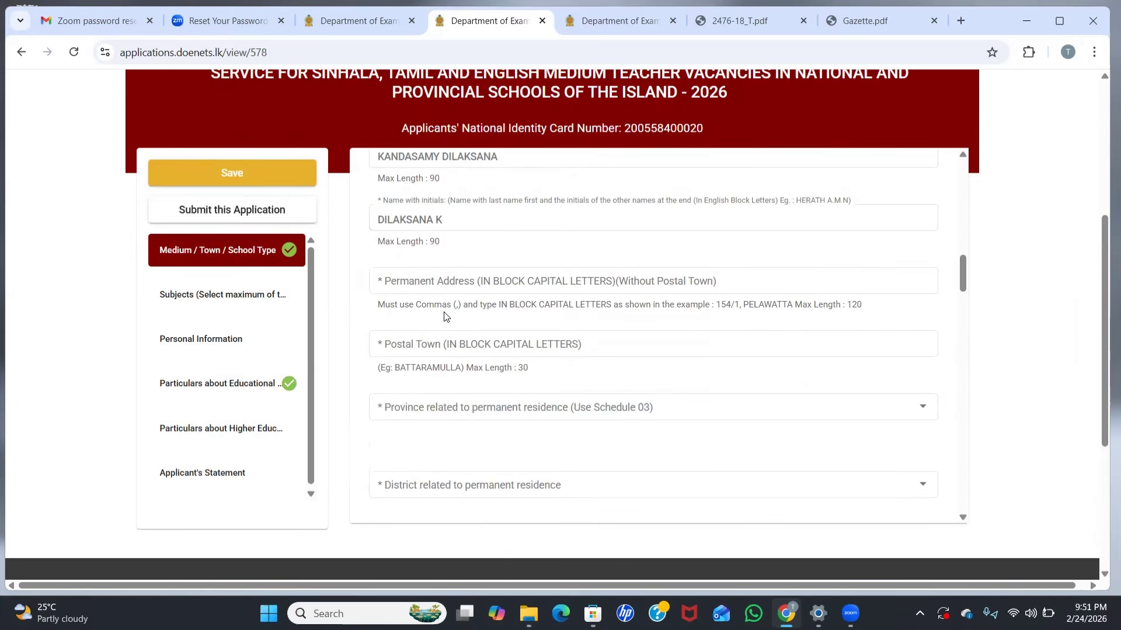
pyautogui.click(421, 282)
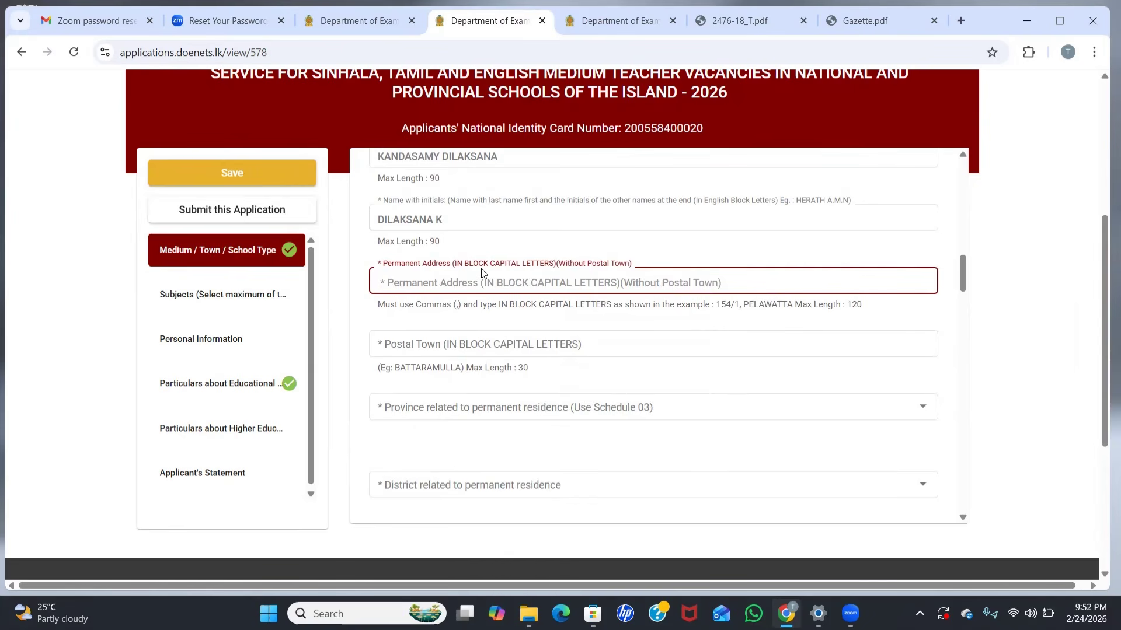
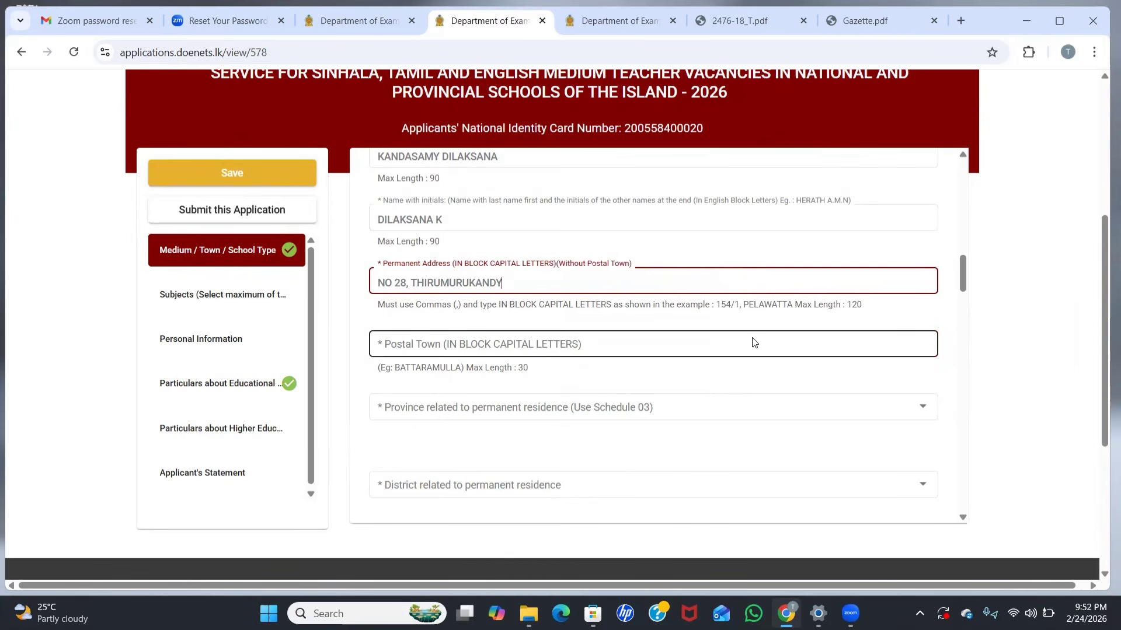
# Enter the applicant's postal town in capital letters.
pyautogui.click(424, 345)
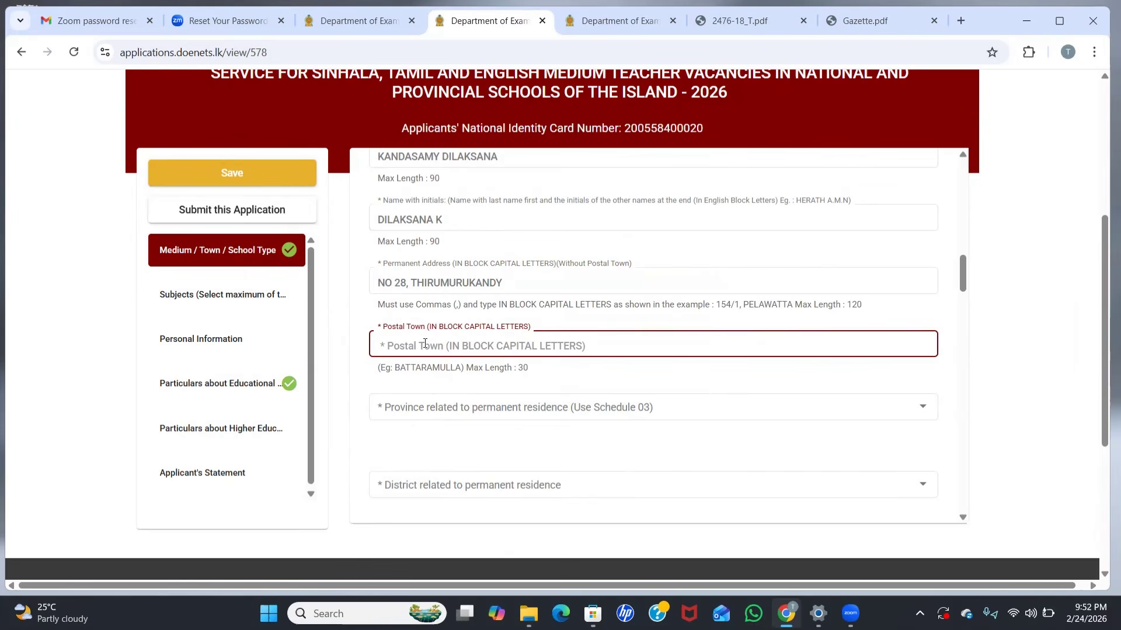
pyautogui.write('k')
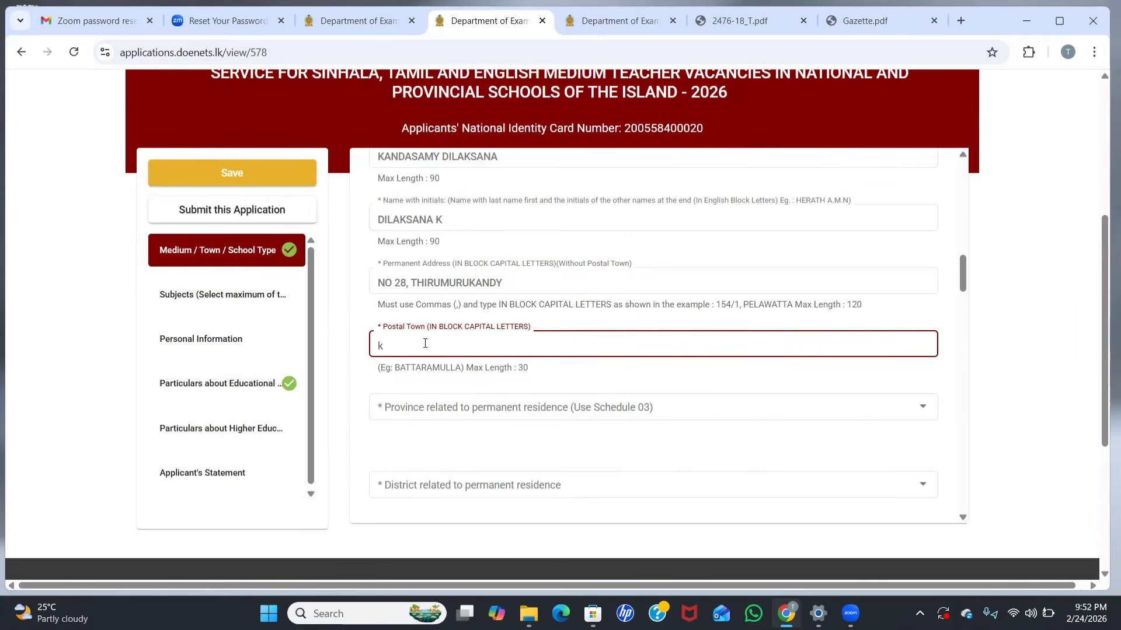
pyautogui.press('BackSpace')
pyautogui.write('KILINOCHCHI')
pyautogui.click(667, 384)
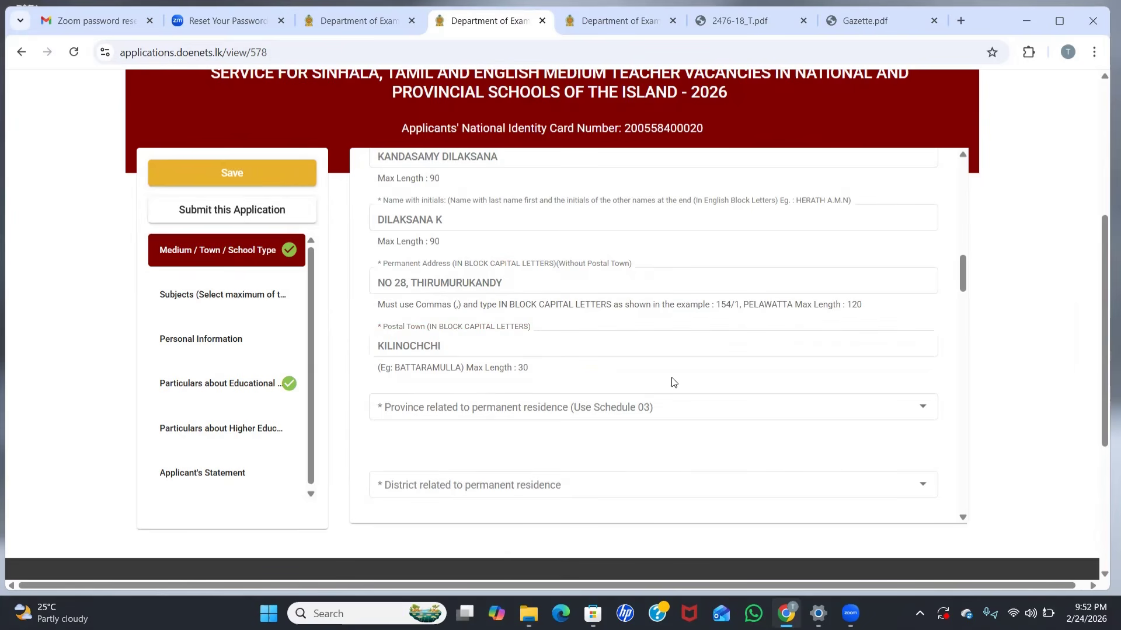
# Pick 04-Northern Province as residence province and 14-Kilinochchi as residence district.
pyautogui.scroll(-2, 625, 373)
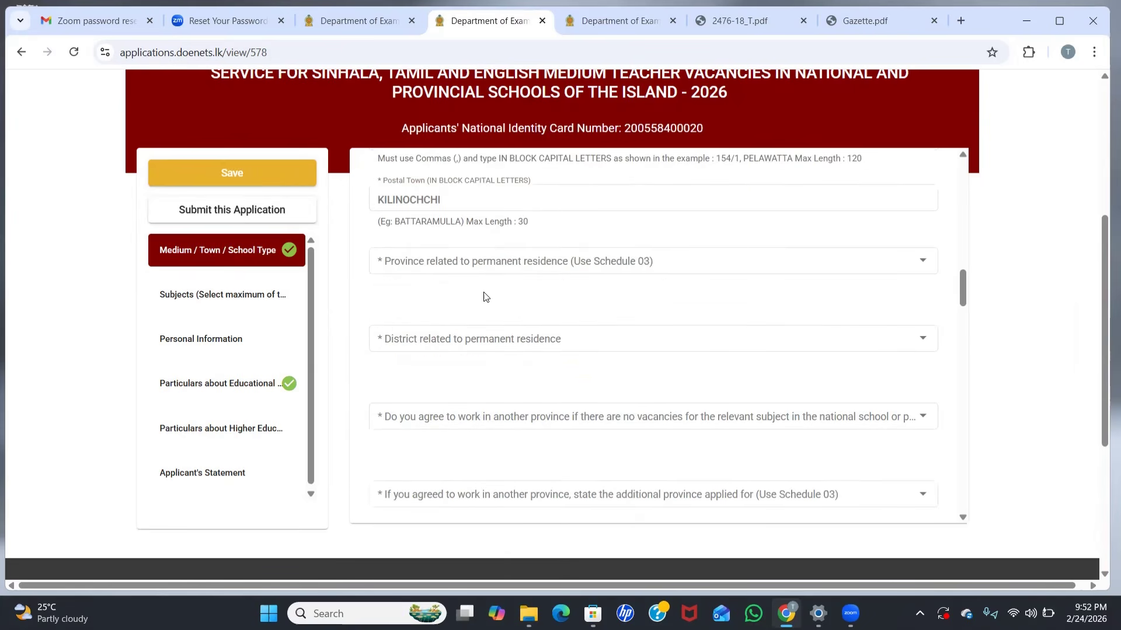
pyautogui.click(453, 265)
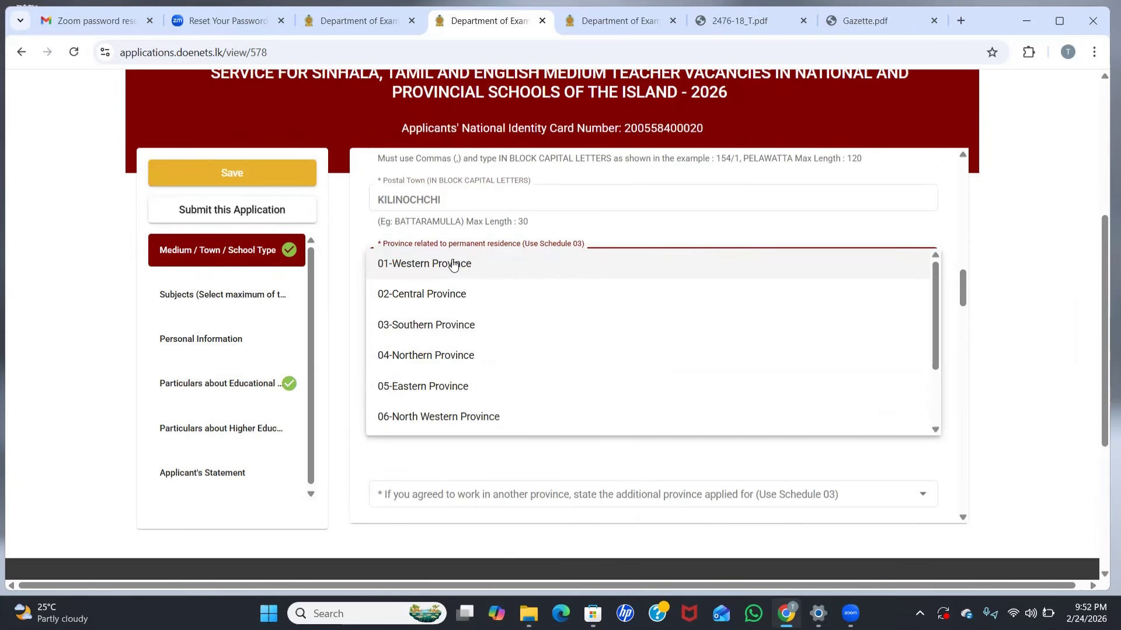
pyautogui.click(431, 359)
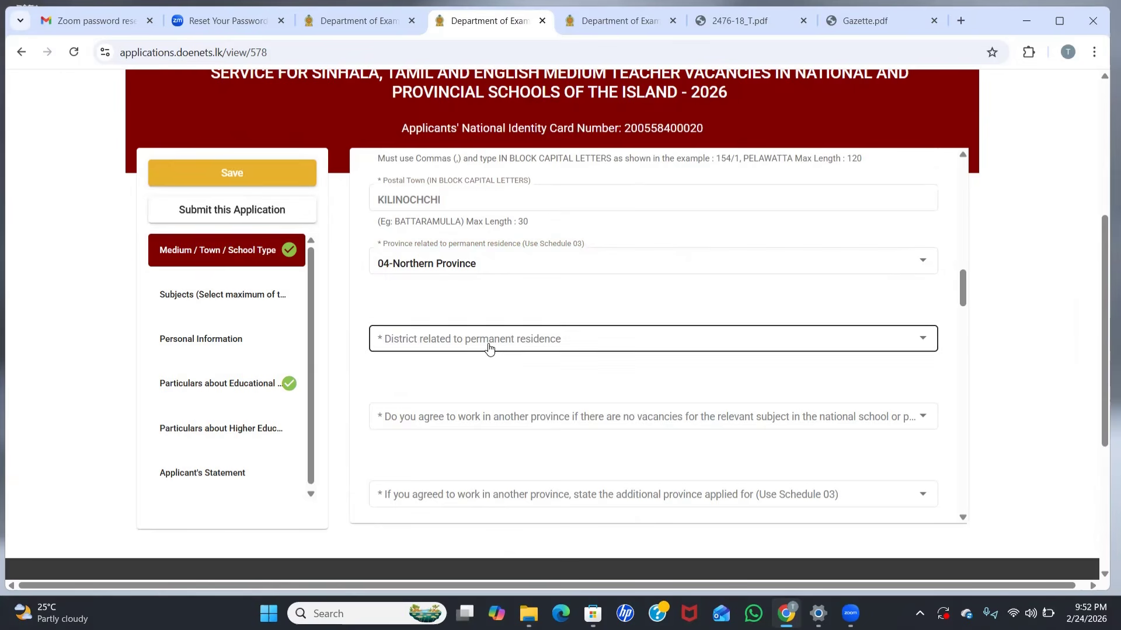
pyautogui.click(540, 343)
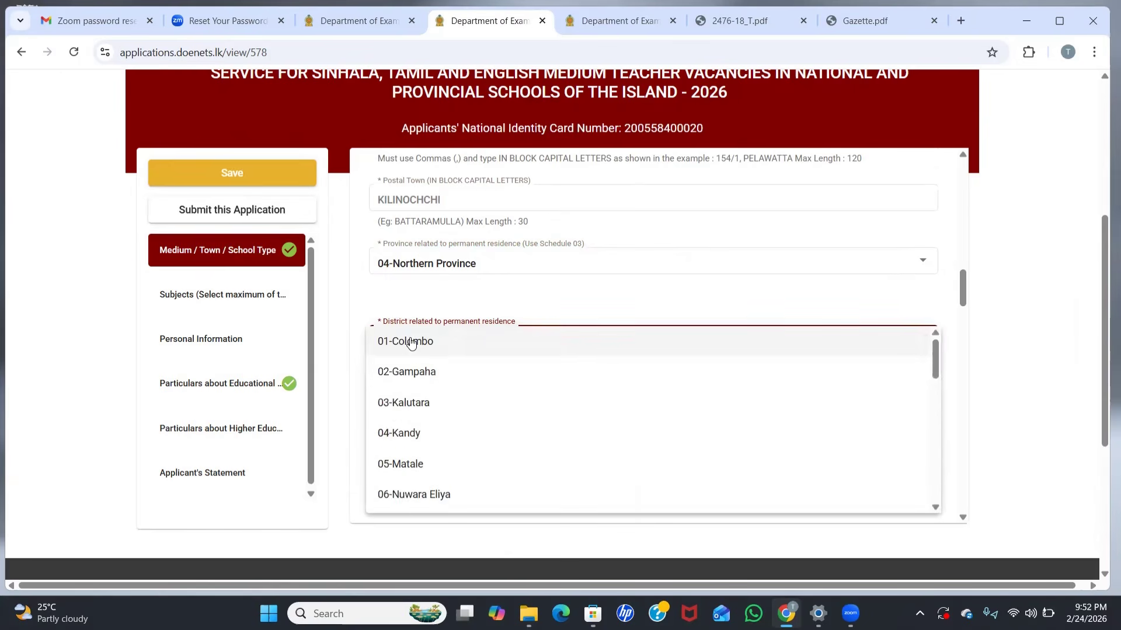
pyautogui.scroll(-5, 425, 368)
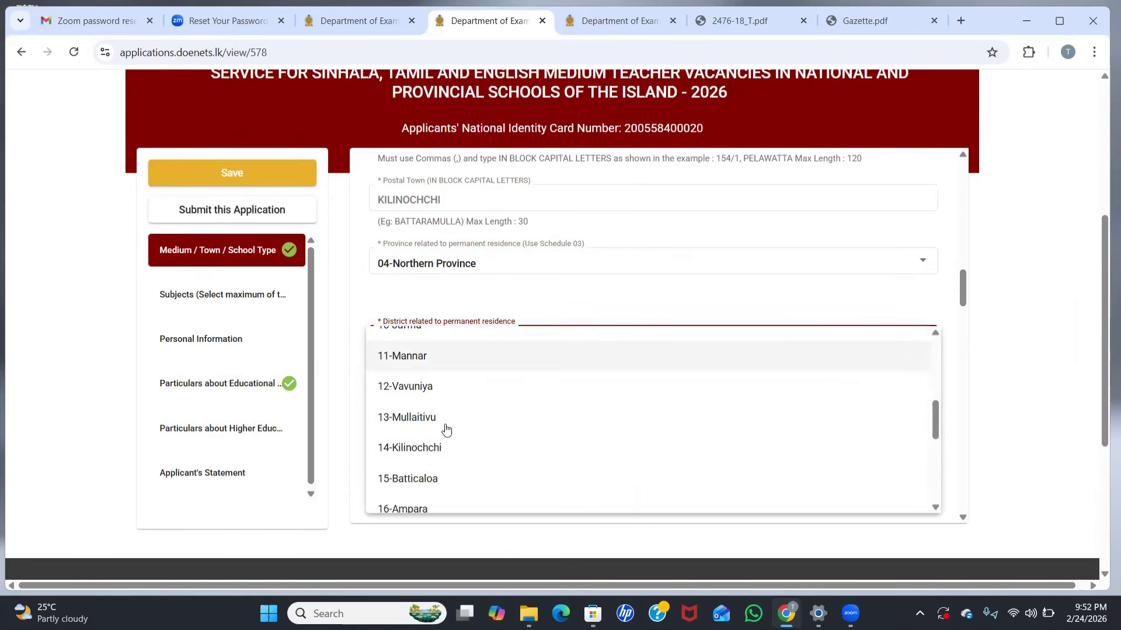
pyautogui.scroll(-2, 447, 431)
pyautogui.click(403, 387)
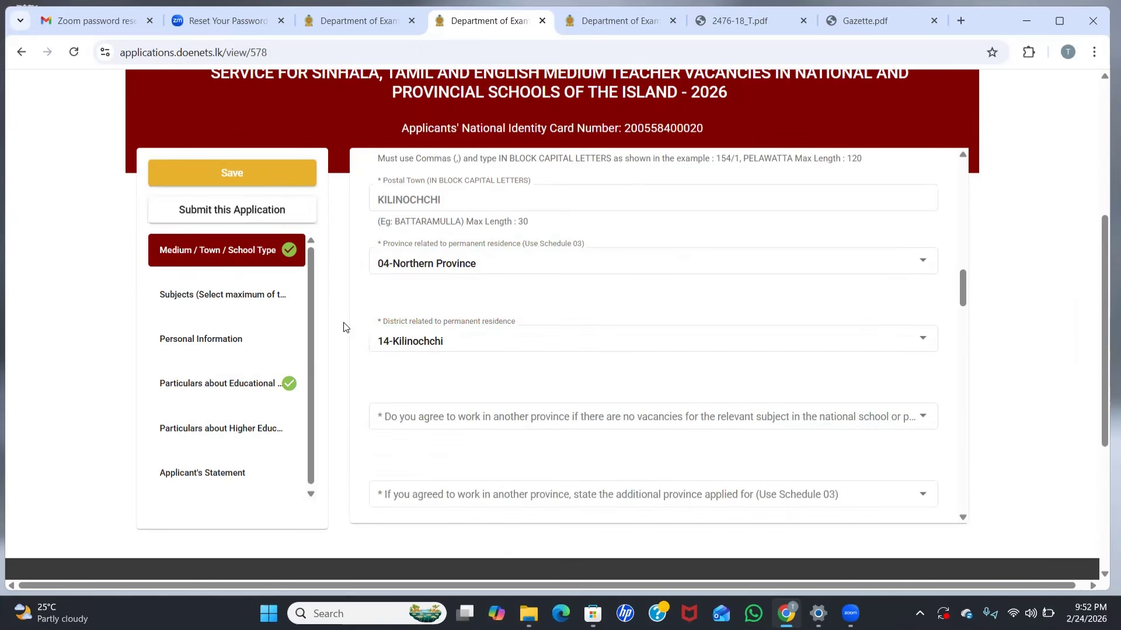
pyautogui.scroll(-1, 451, 361)
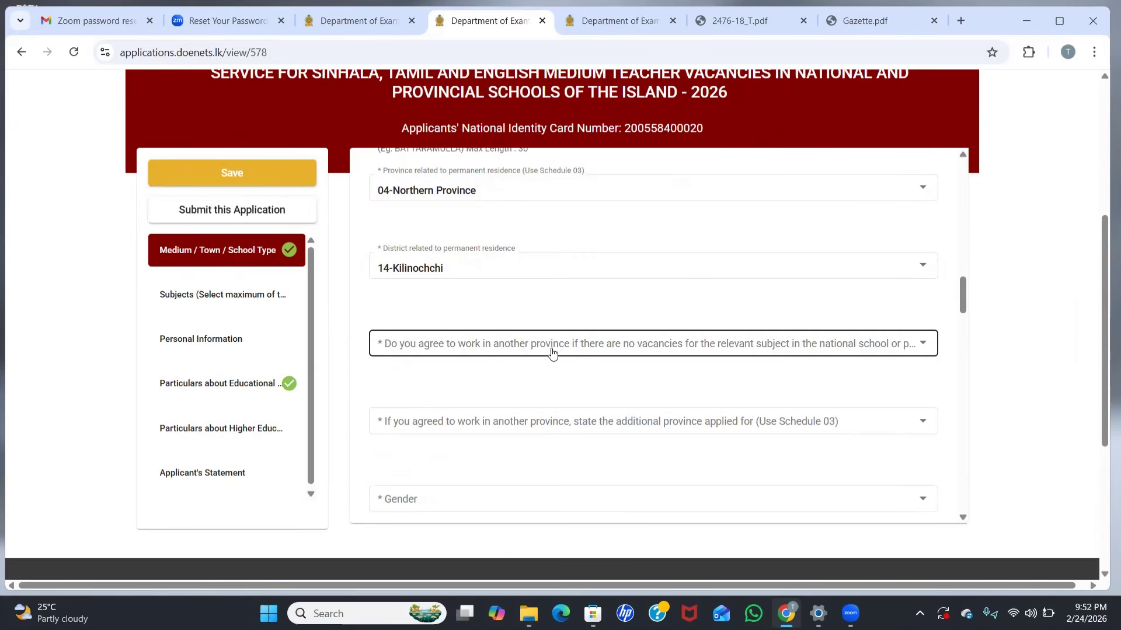
# Answer Yes to working in another province and add 05-Eastern Province.
pyautogui.click(502, 345)
pyautogui.click(393, 347)
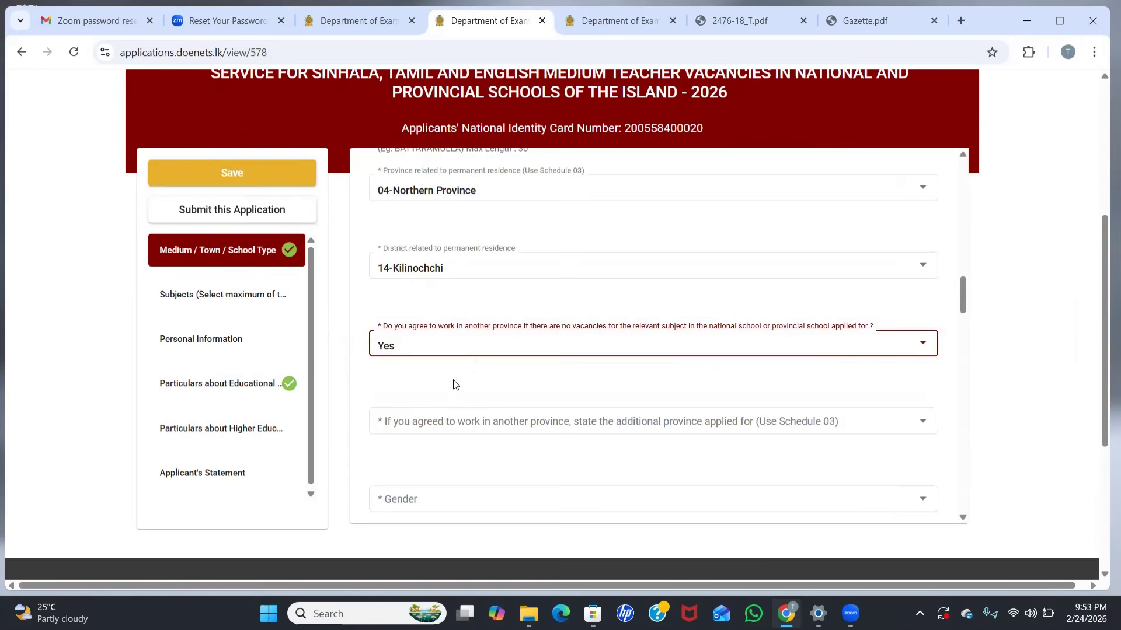
pyautogui.scroll(-3, 453, 379)
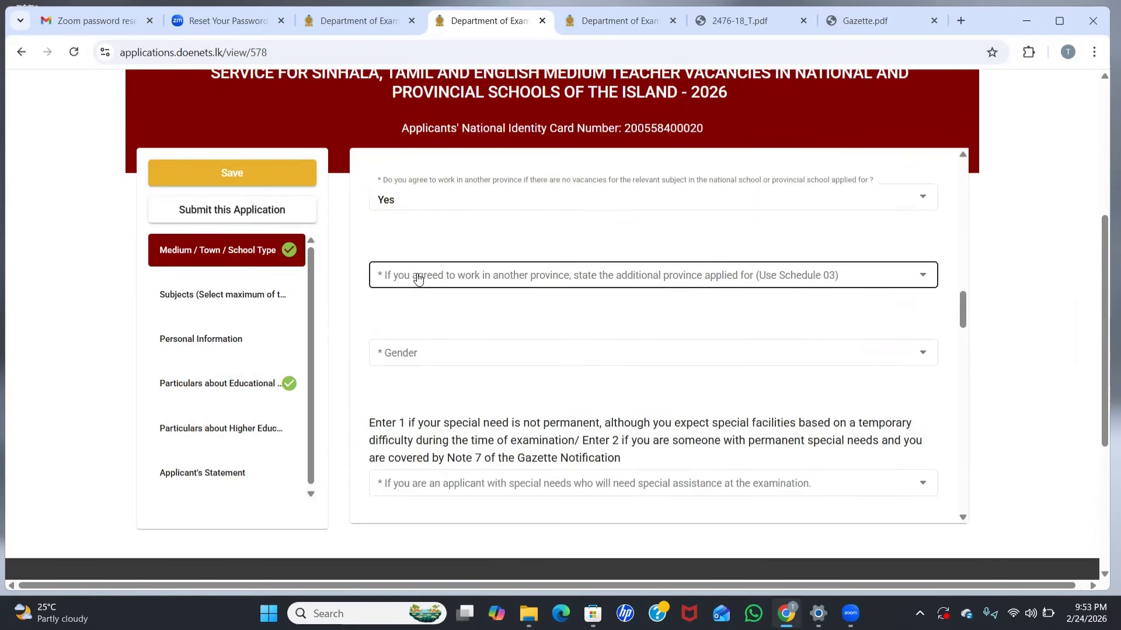
pyautogui.click(418, 277)
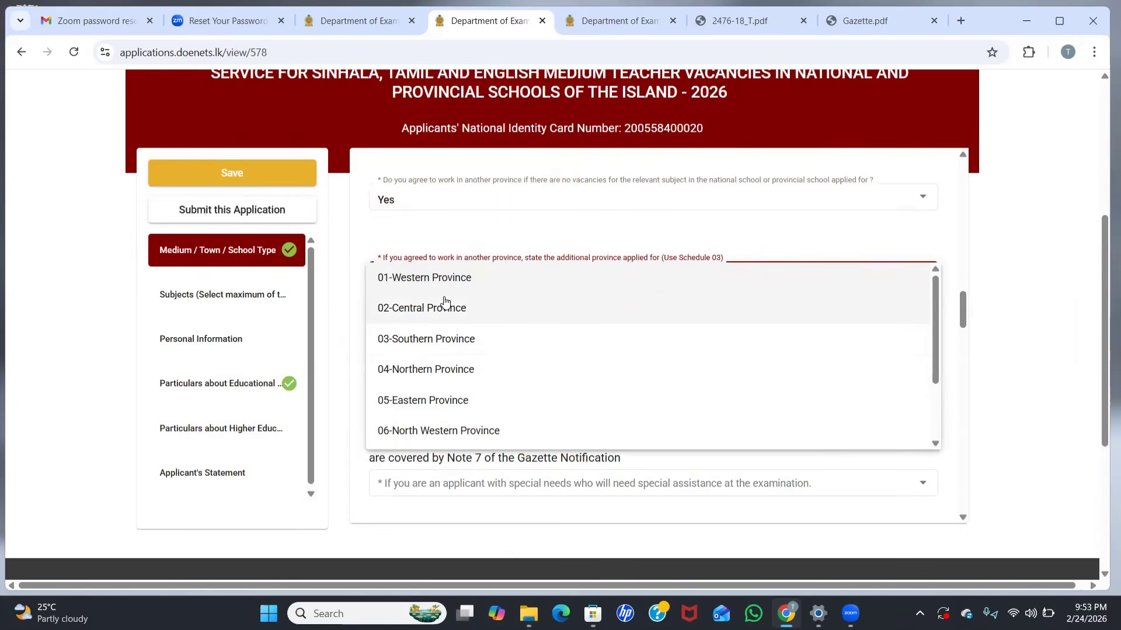
pyautogui.click(438, 399)
# Set the applicant's gender to Female.
pyautogui.scroll(-1, 520, 355)
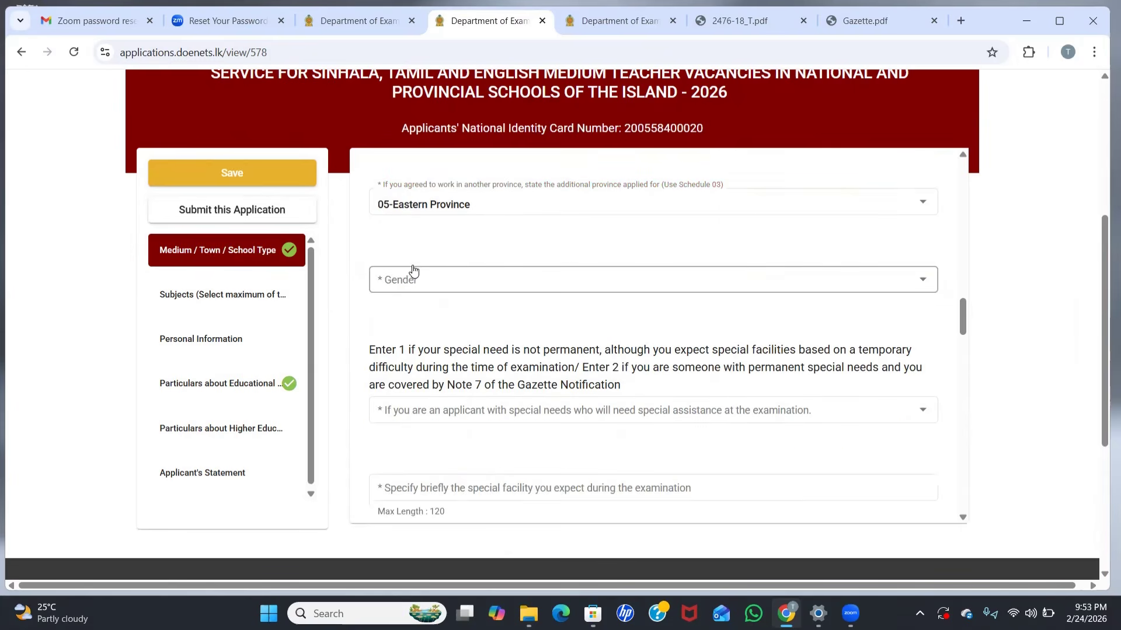
pyautogui.click(406, 279)
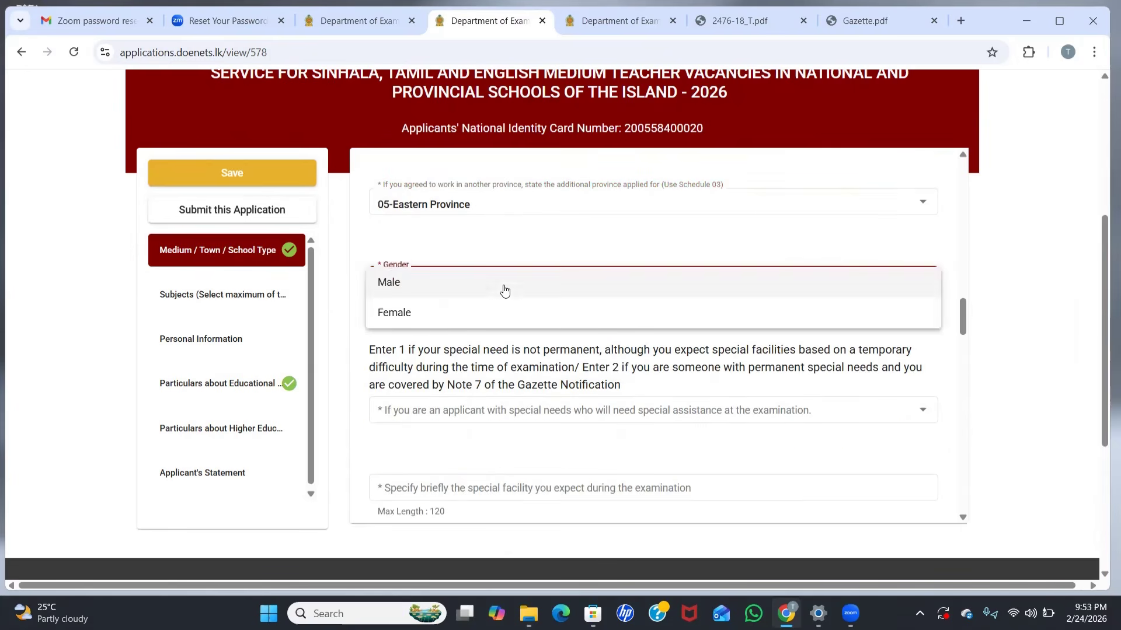
pyautogui.click(407, 313)
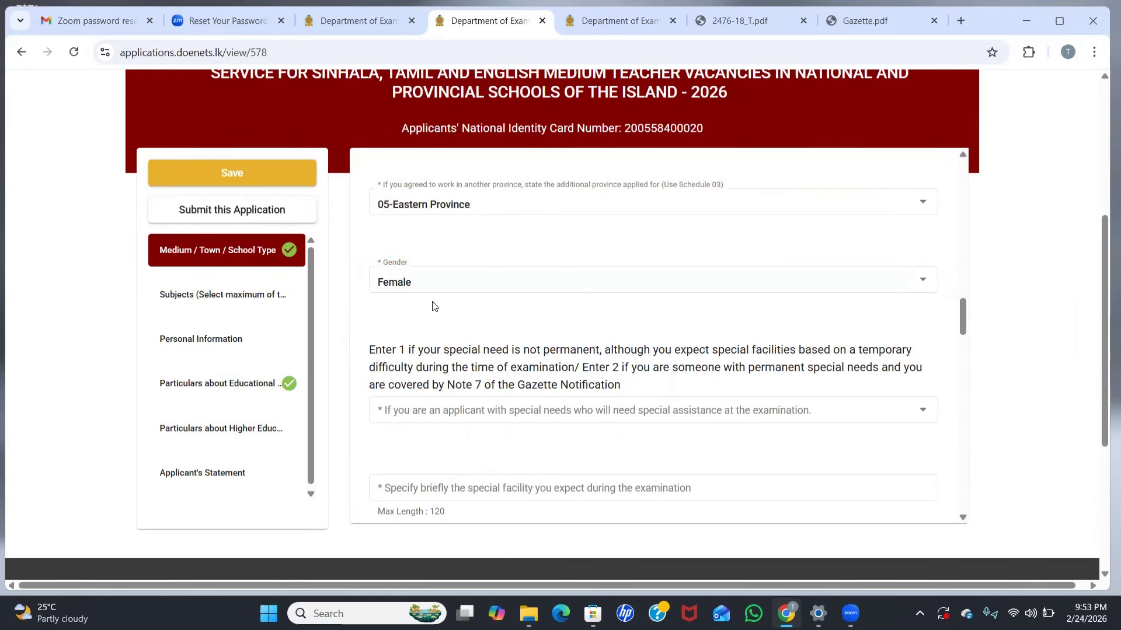
pyautogui.scroll(-1, 433, 307)
pyautogui.scroll(-1, 342, 280)
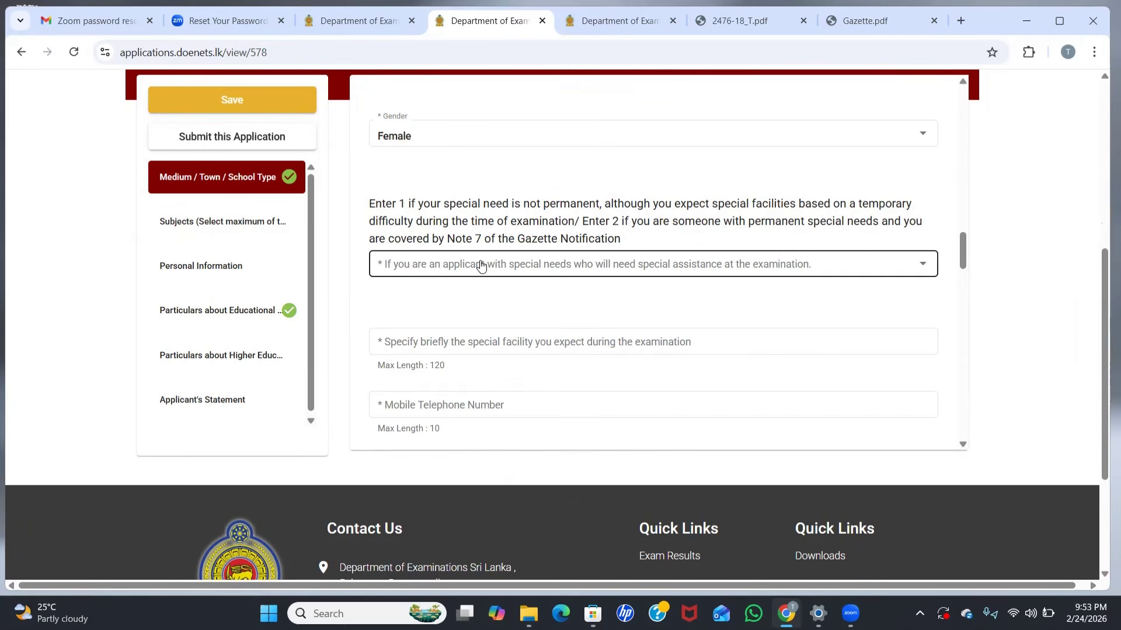
# Set special needs to Not Applicable and enter NO as the special facility expected.
pyautogui.click(476, 264)
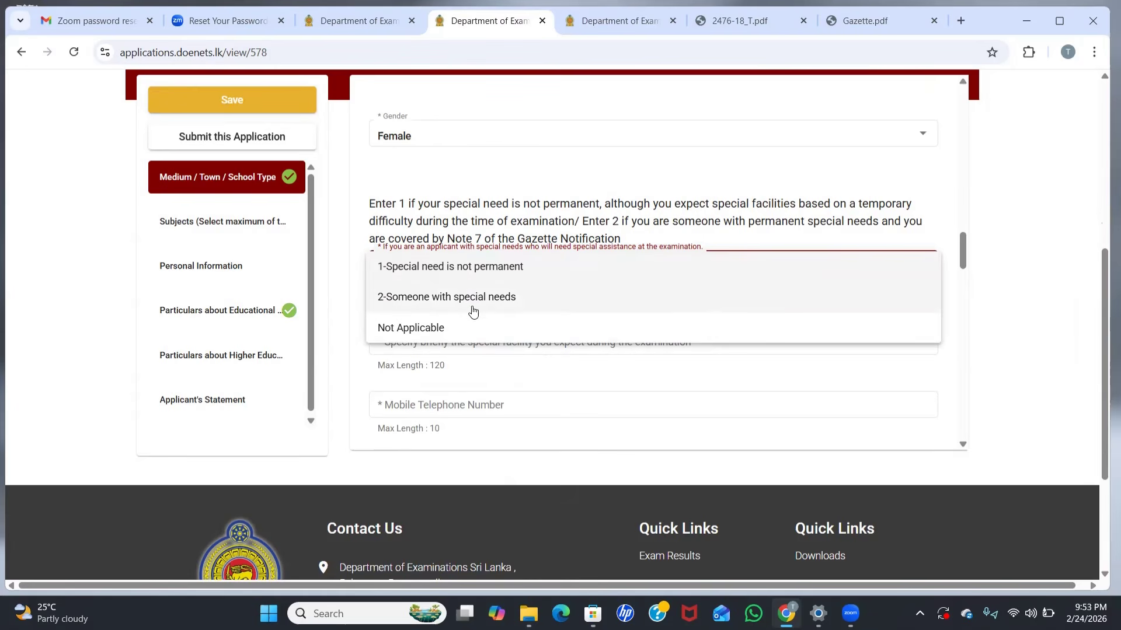
pyautogui.click(413, 328)
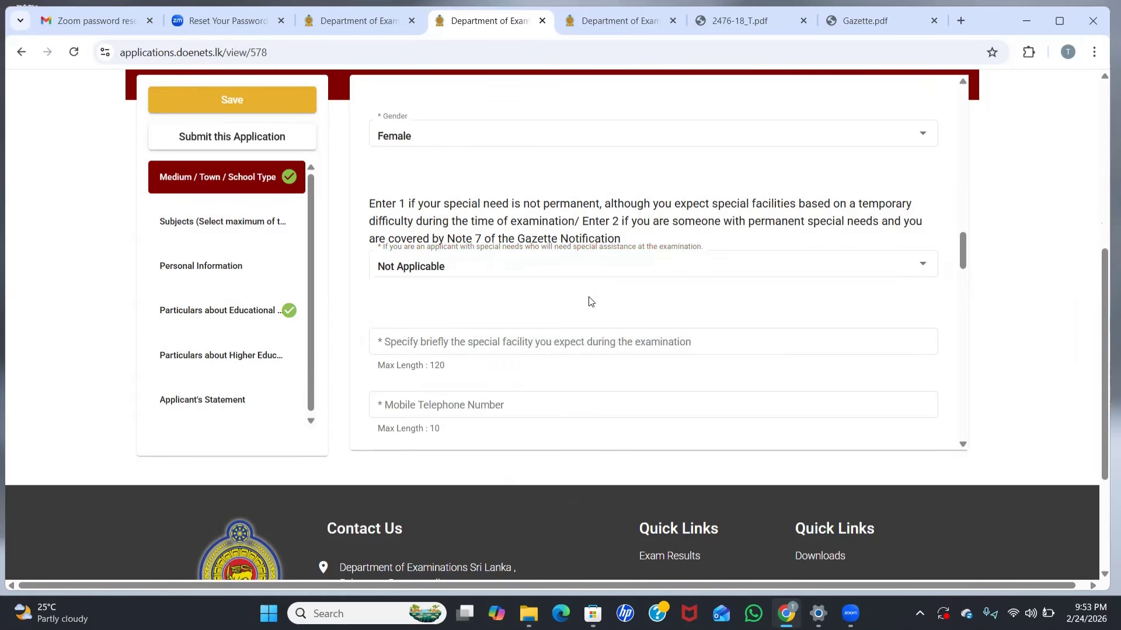
pyautogui.scroll(-1, 570, 302)
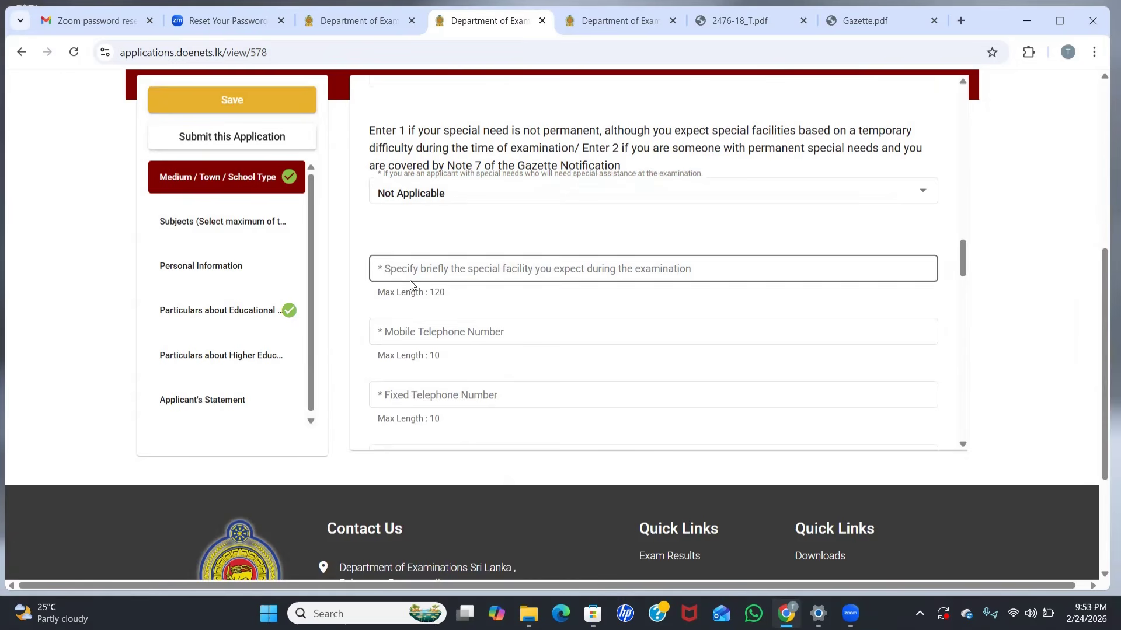
pyautogui.click(488, 271)
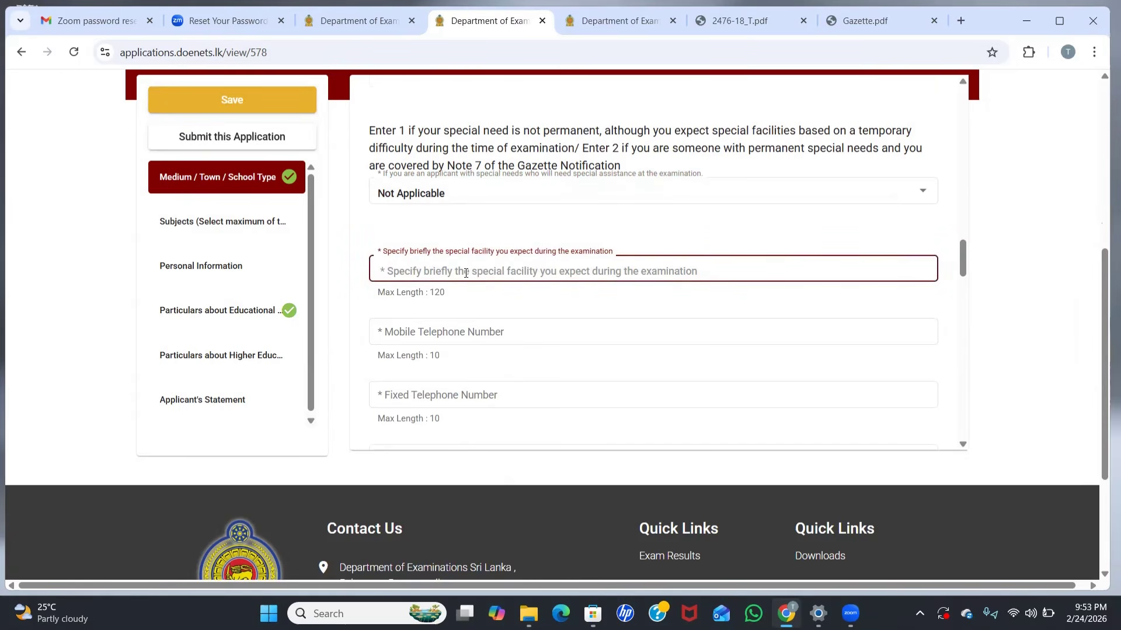
pyautogui.write('NO')
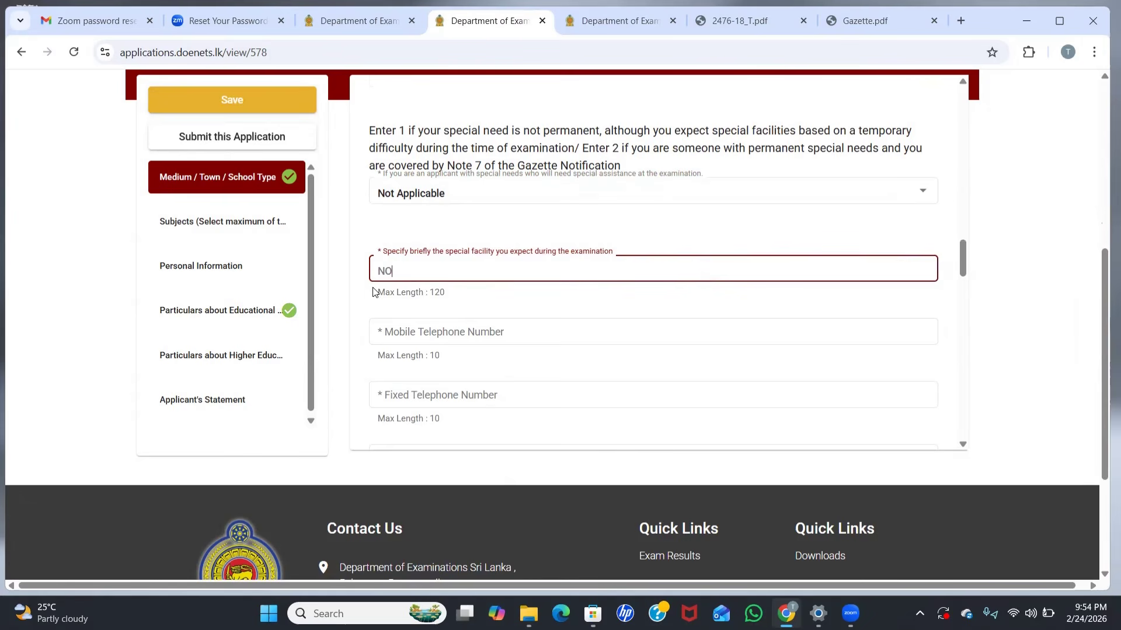
pyautogui.click(443, 291)
pyautogui.scroll(-1, 453, 277)
# Enter the applicant's mobile and fixed telephone numbers.
pyautogui.click(456, 261)
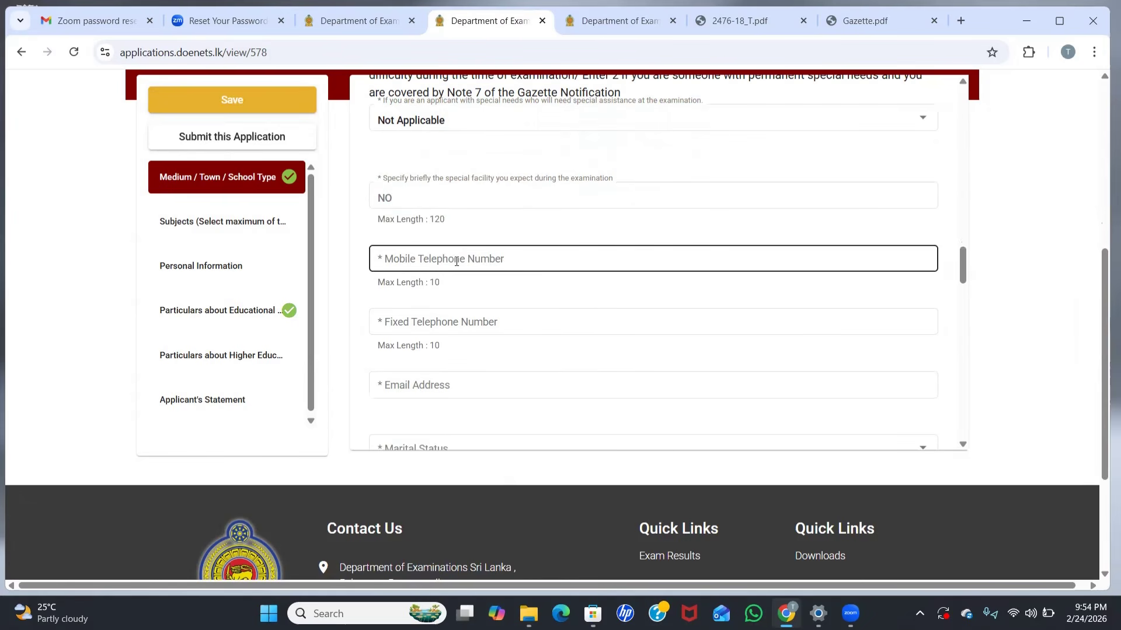
pyautogui.scroll(-1, 415, 262)
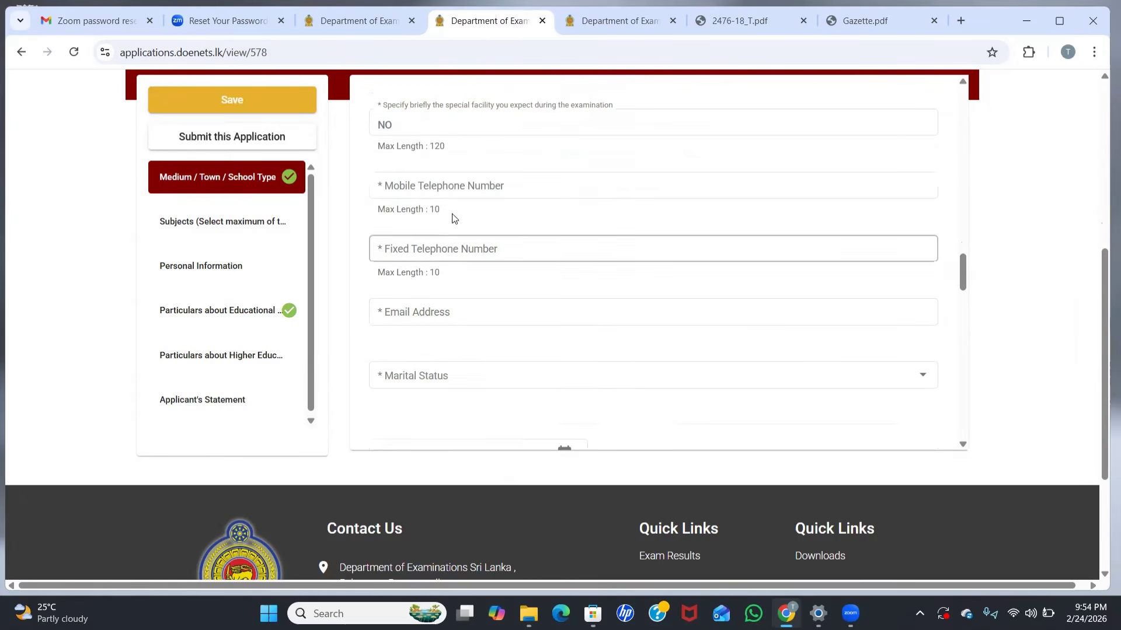
pyautogui.click(436, 186)
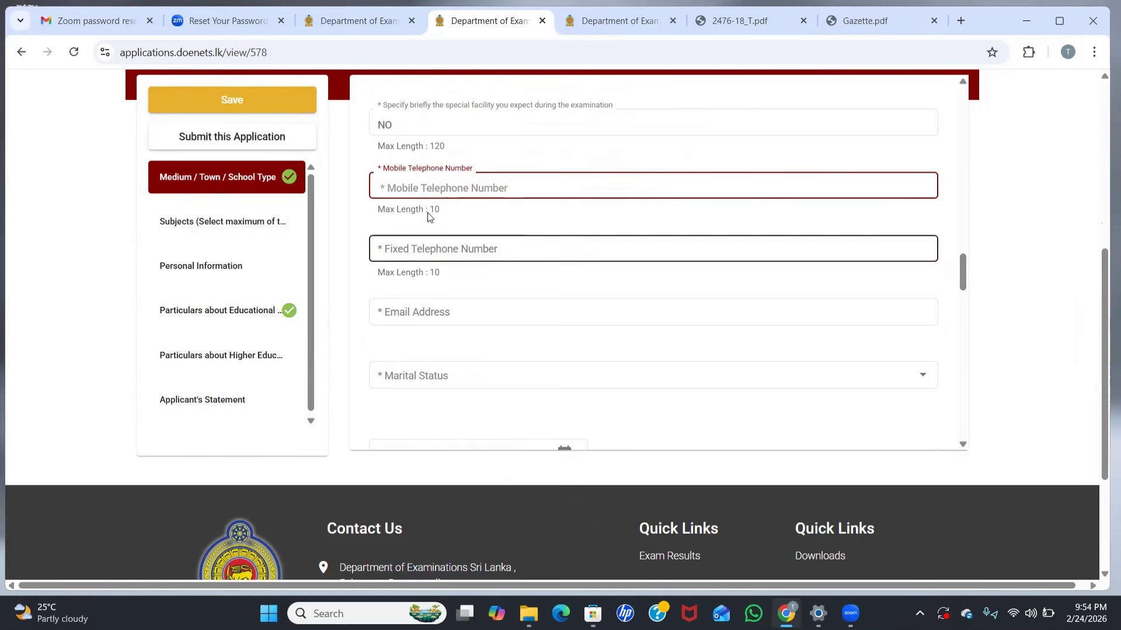
pyautogui.write('0')
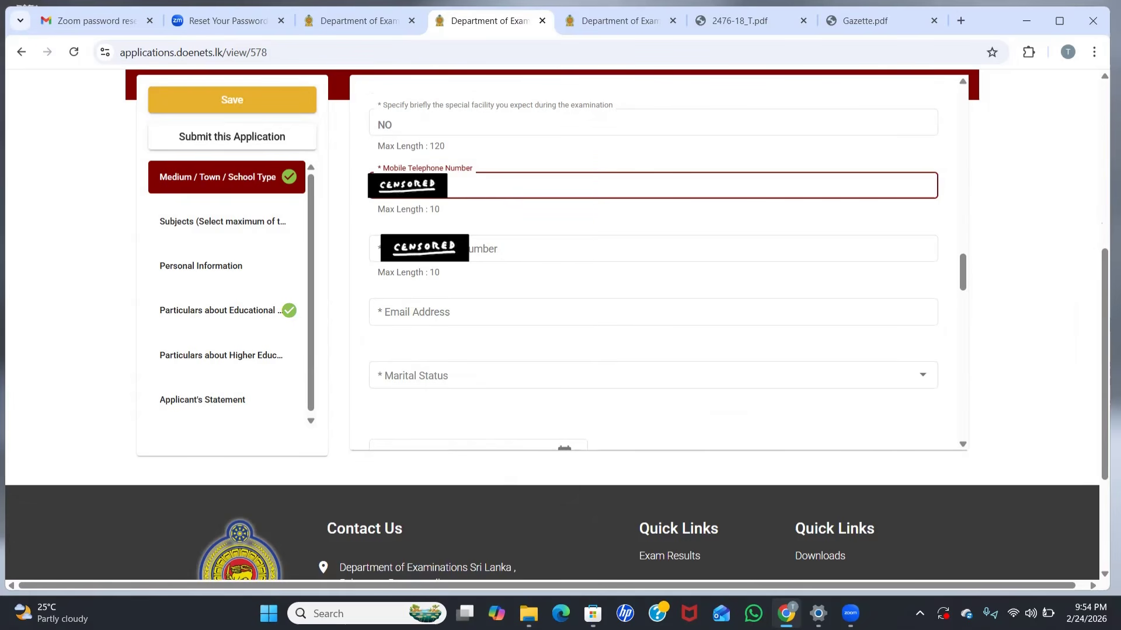
pyautogui.click(514, 249)
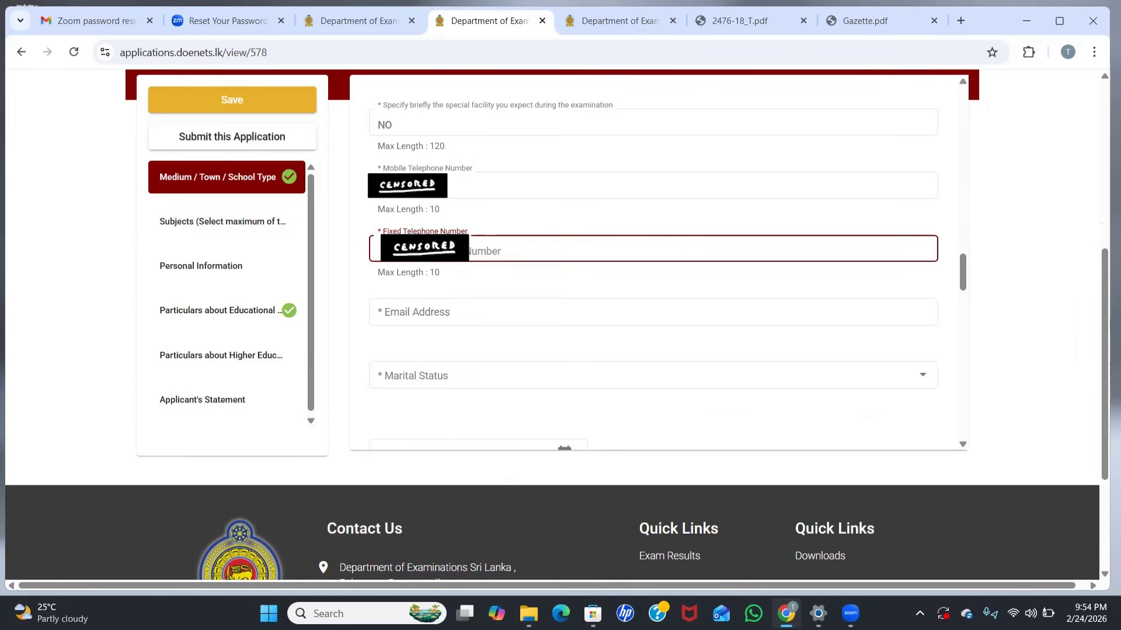
pyautogui.write('0')
# Fill in the applicant's e-mail address.
pyautogui.click(483, 305)
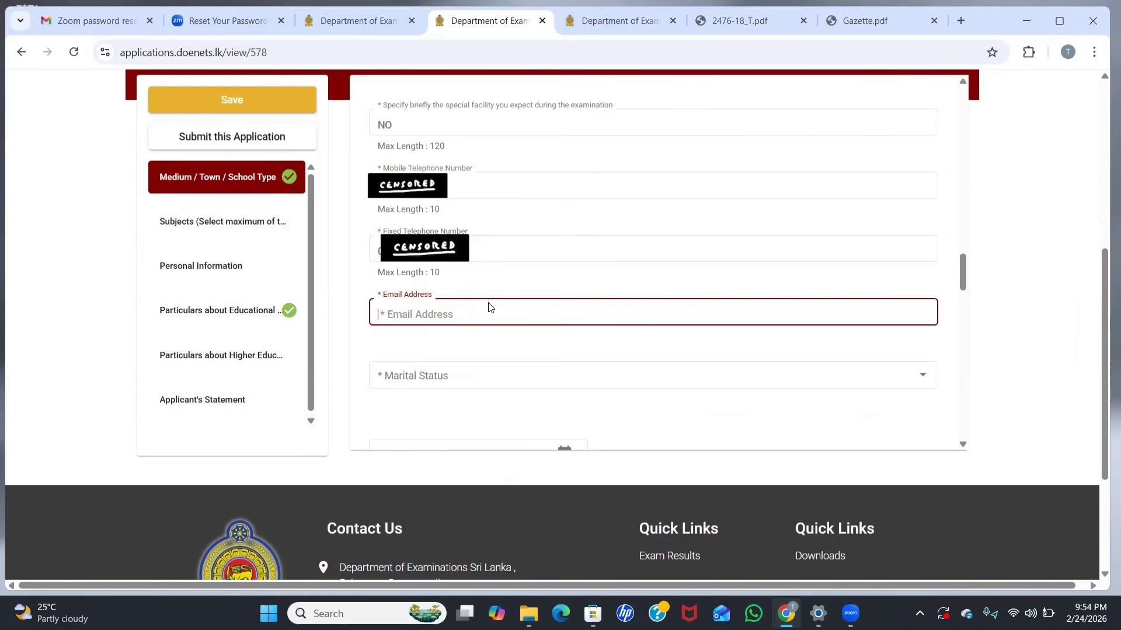
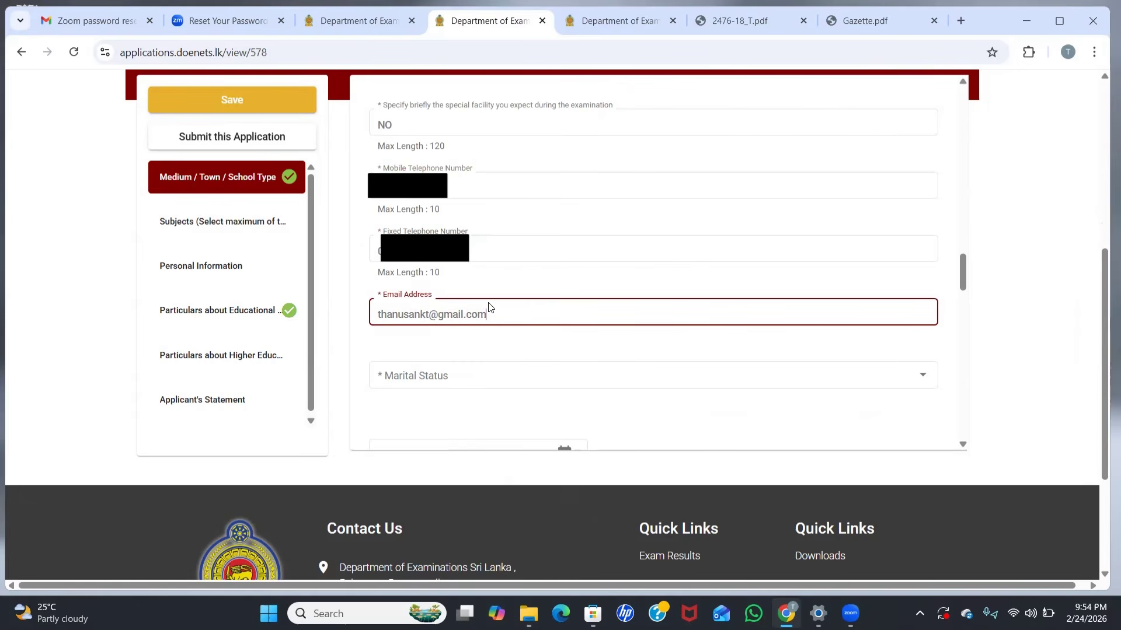
pyautogui.click(534, 343)
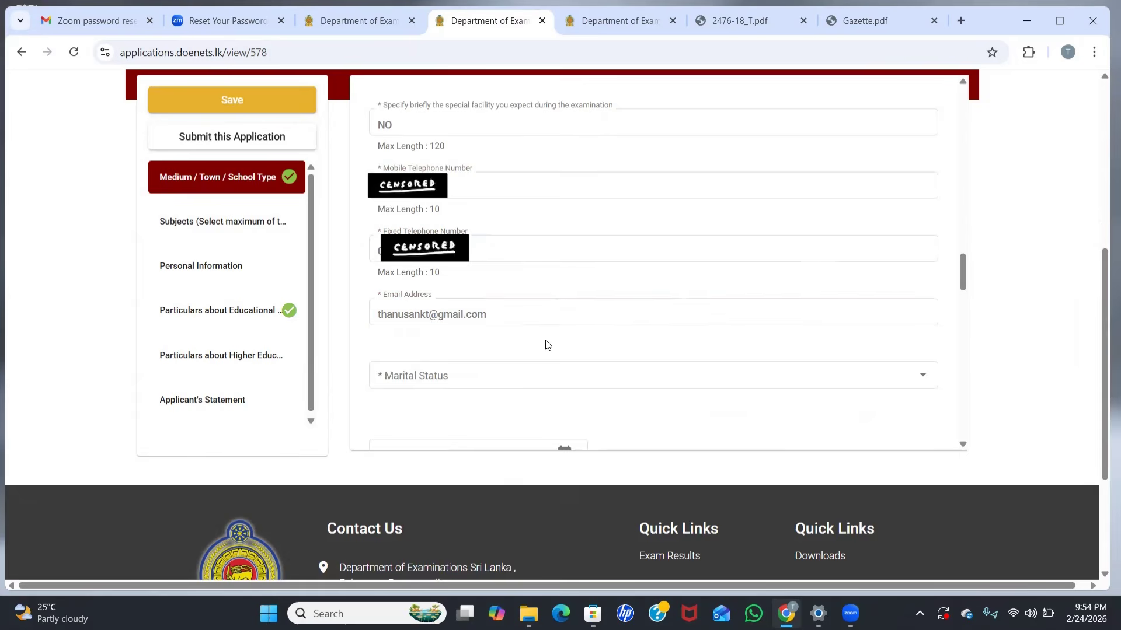
pyautogui.scroll(-1, 555, 378)
pyautogui.scroll(-1, 555, 379)
# Set marital status to Single.
pyautogui.click(853, 308)
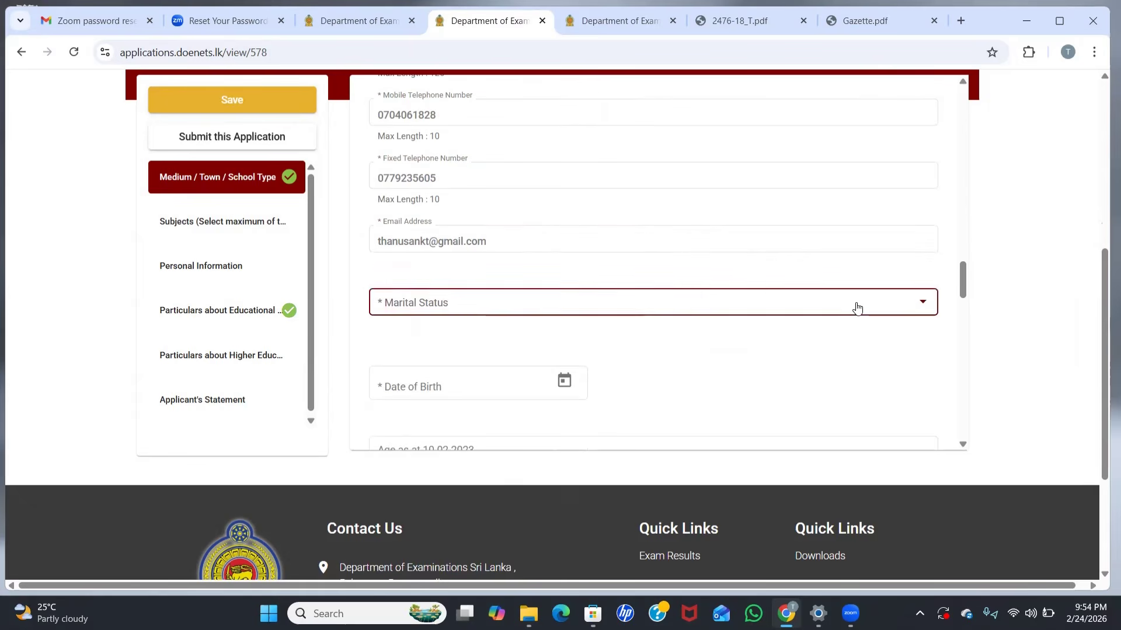
pyautogui.click(392, 314)
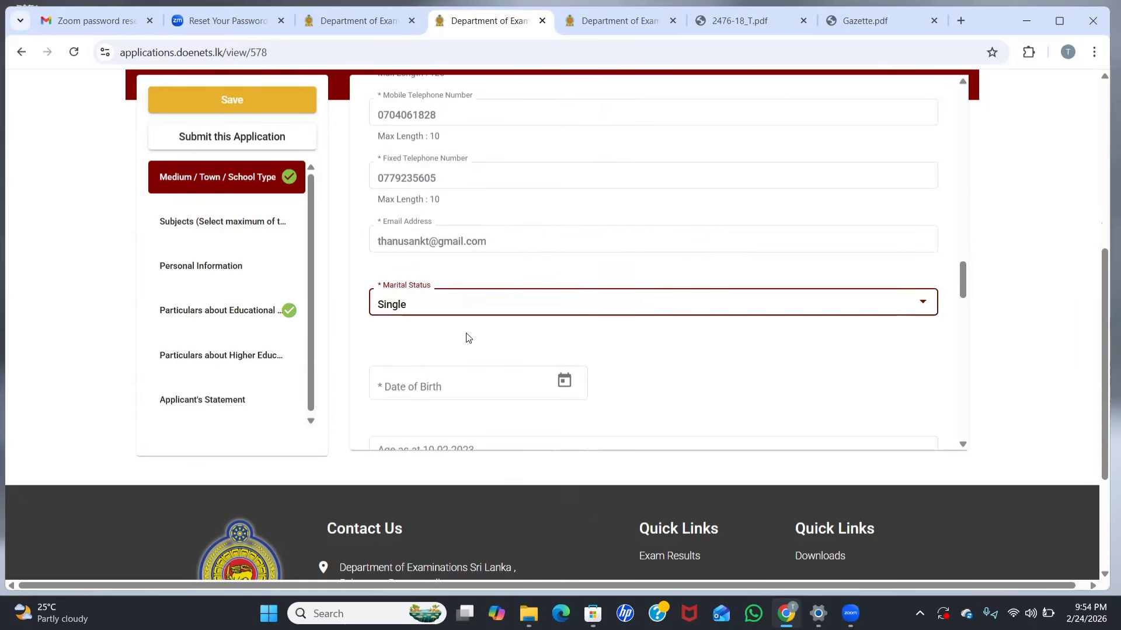
pyautogui.scroll(-1, 468, 339)
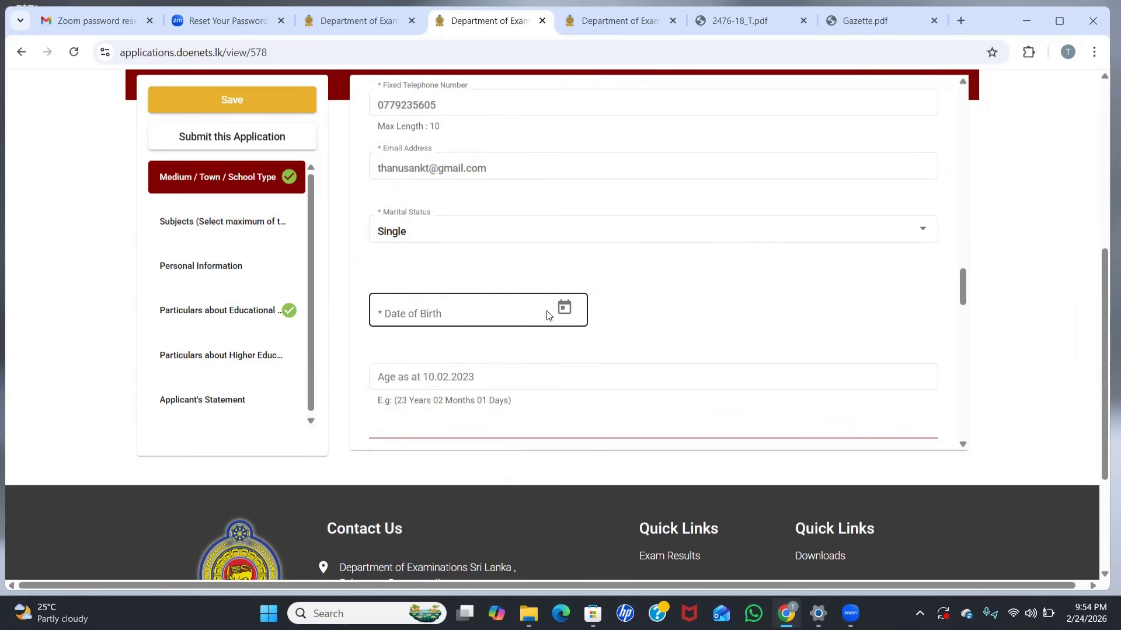
pyautogui.click(564, 311)
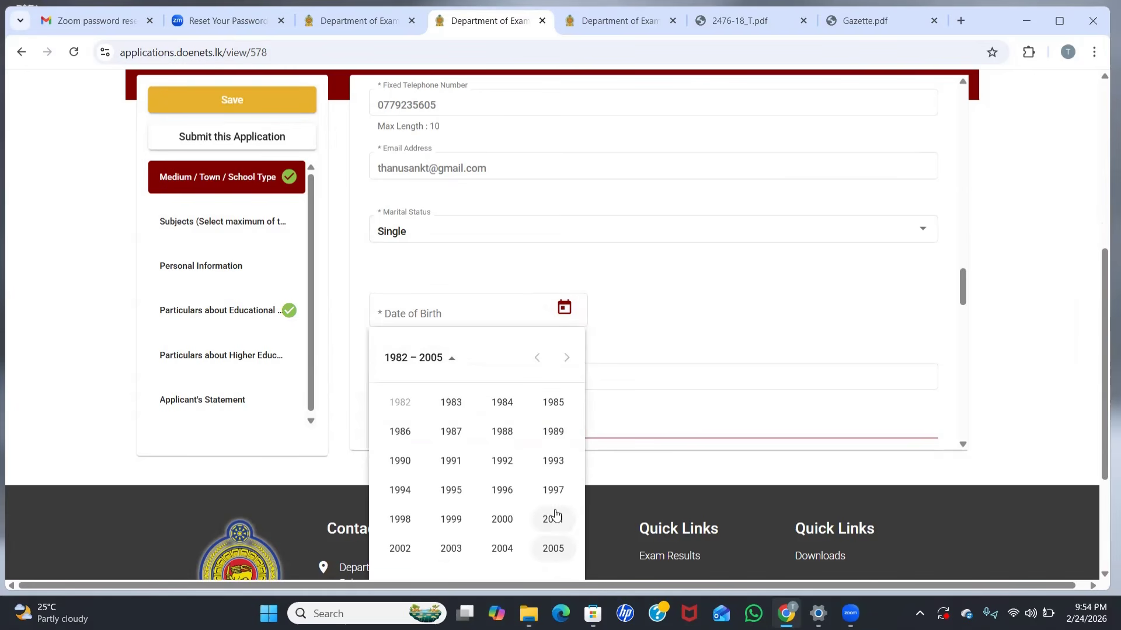
pyautogui.click(502, 521)
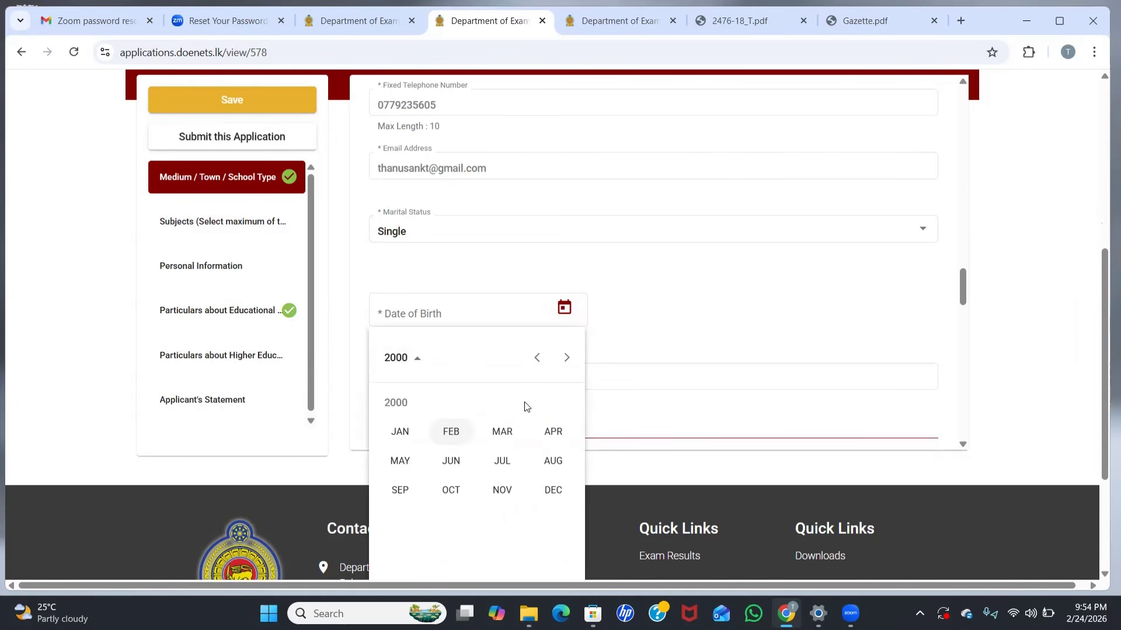
pyautogui.click(501, 433)
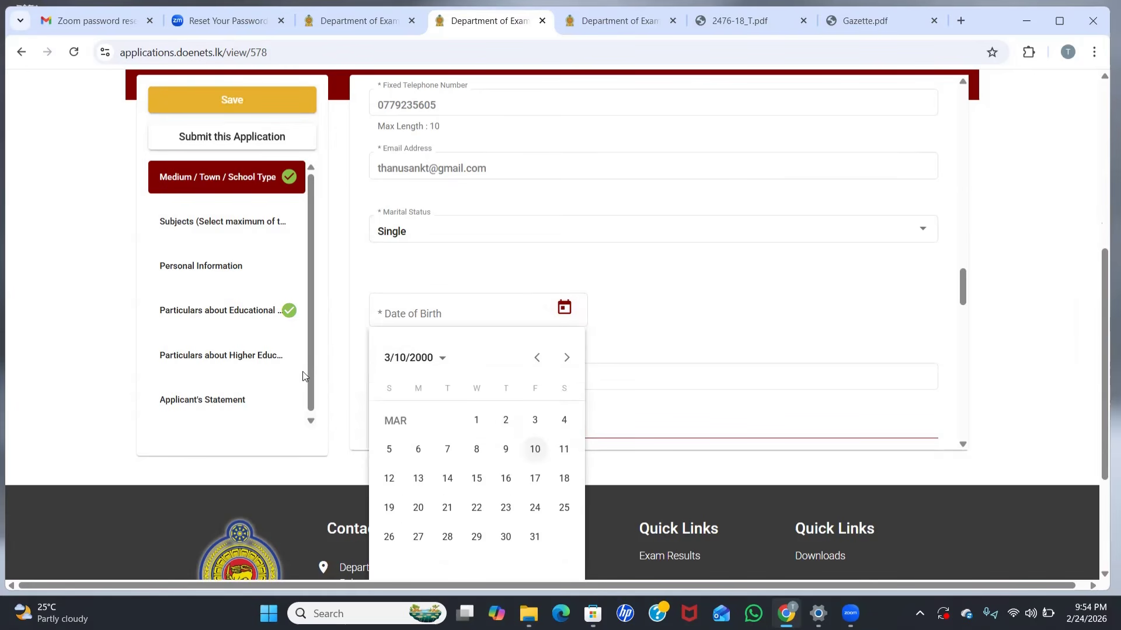
pyautogui.click(535, 507)
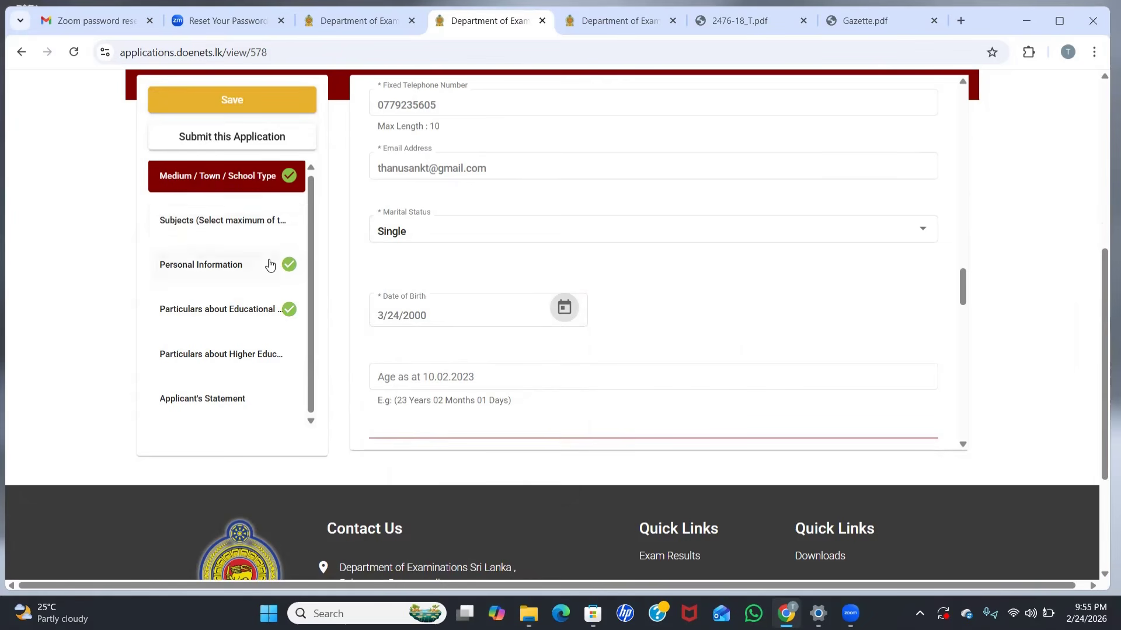
pyautogui.scroll(-1, 257, 300)
pyautogui.scroll(2, 93, 188)
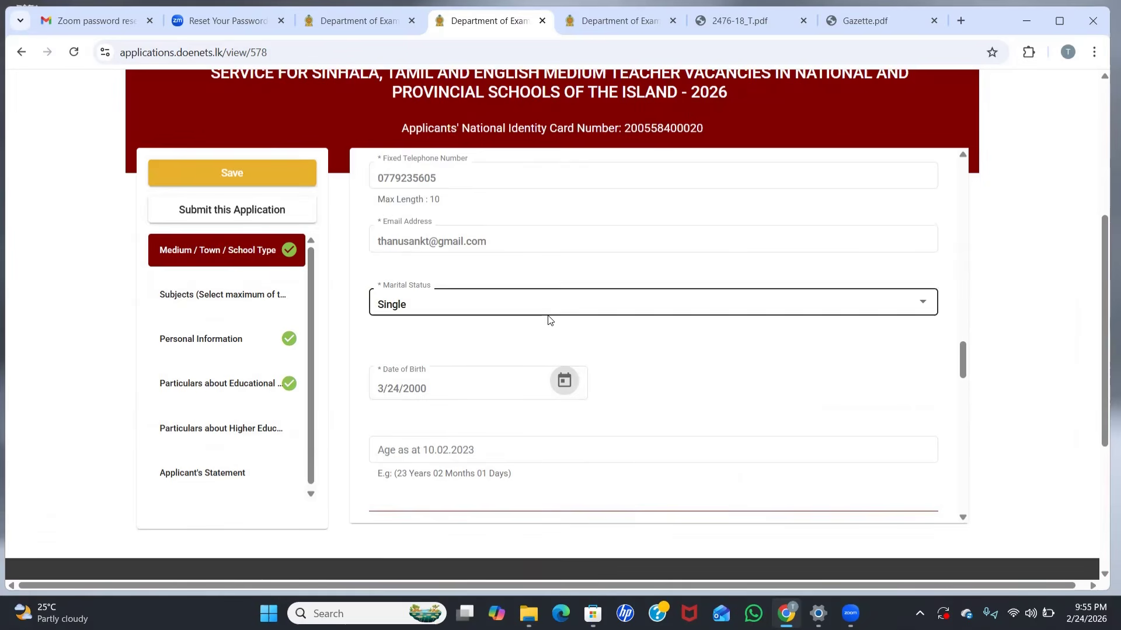
pyautogui.scroll(-1, 543, 323)
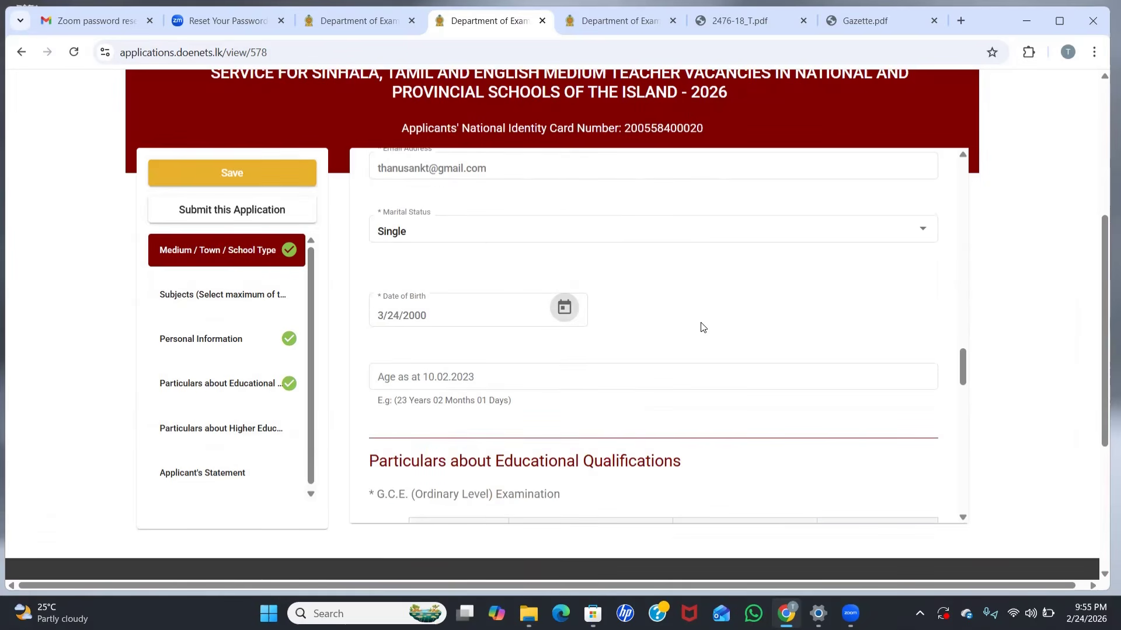
pyautogui.scroll(-1, 680, 341)
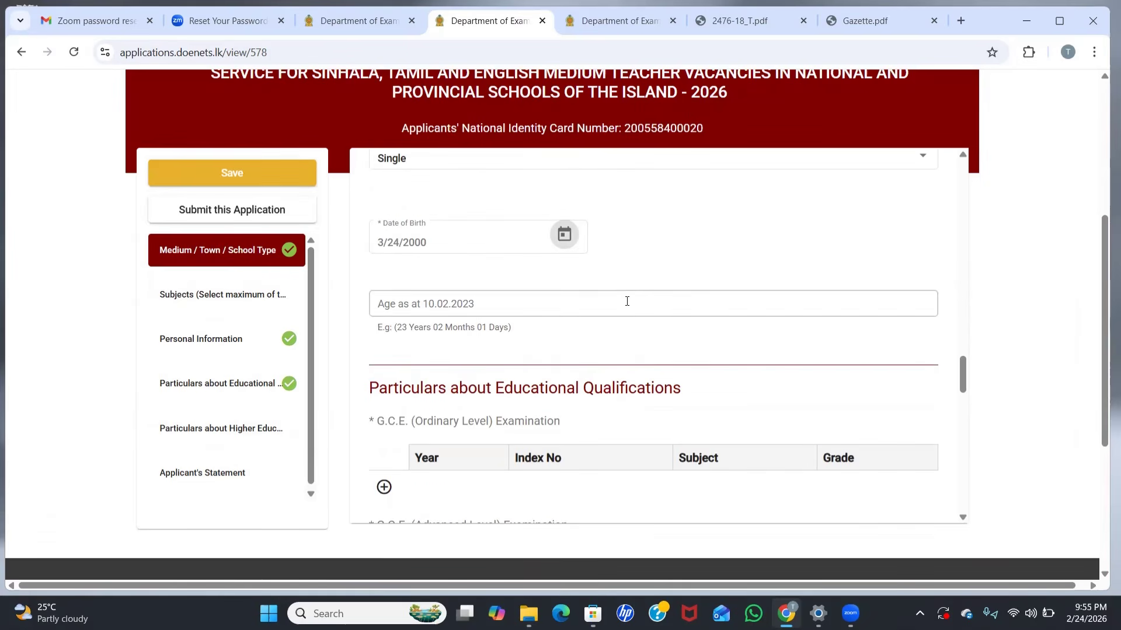
pyautogui.scroll(1, 806, 252)
pyautogui.click(416, 321)
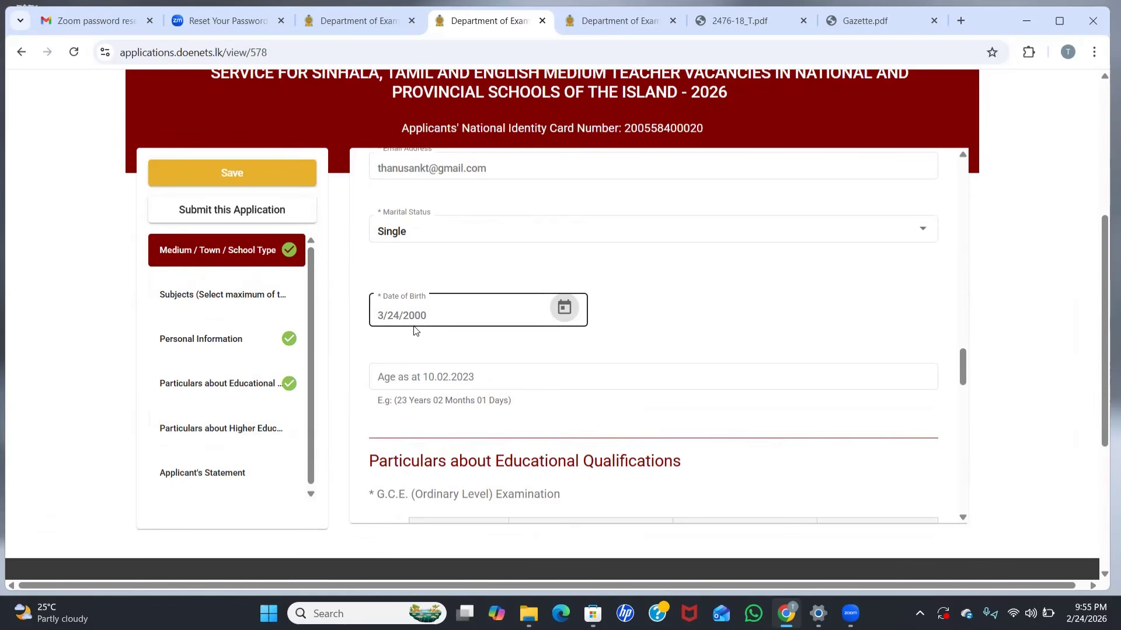
pyautogui.scroll(-1, 762, 335)
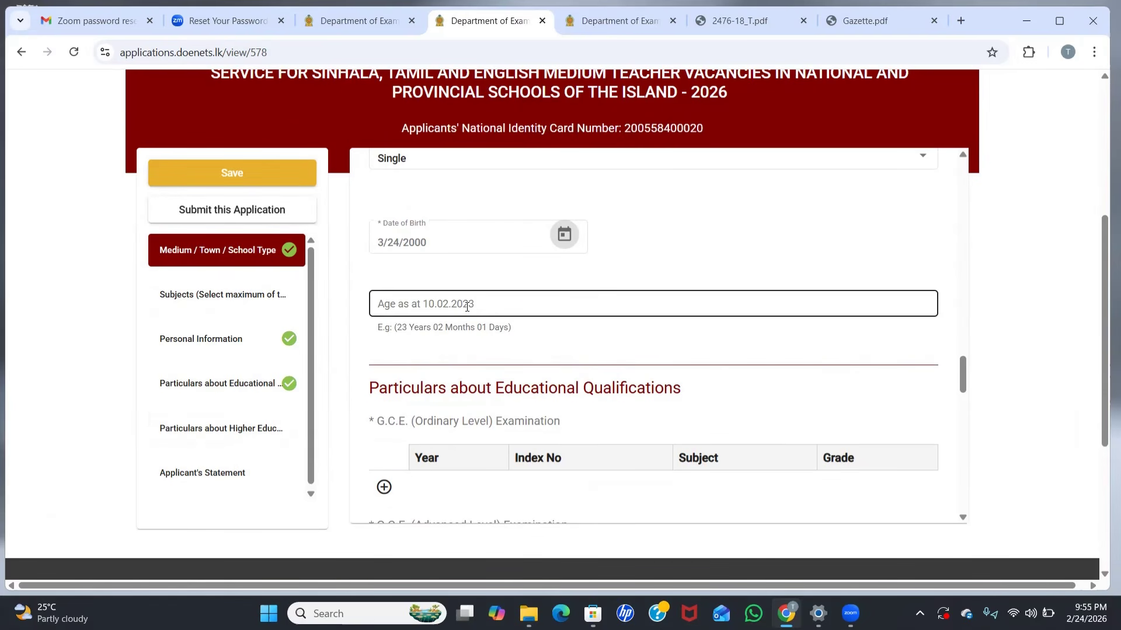
# Open a new tab and search for an age calculator.
pyautogui.click(961, 22)
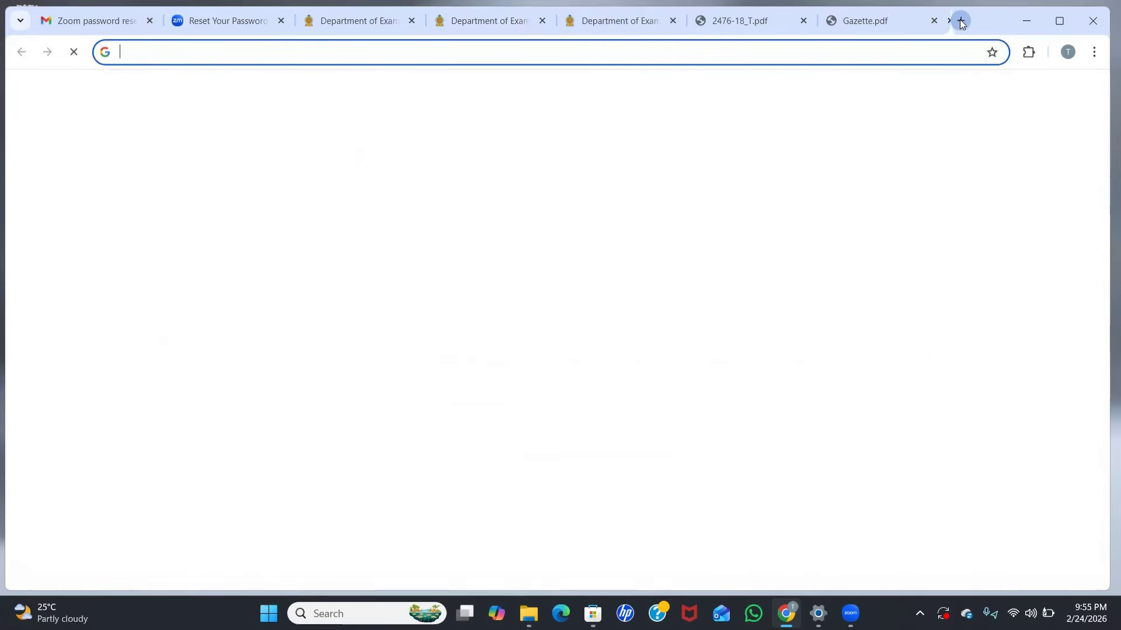
pyautogui.write('ge')
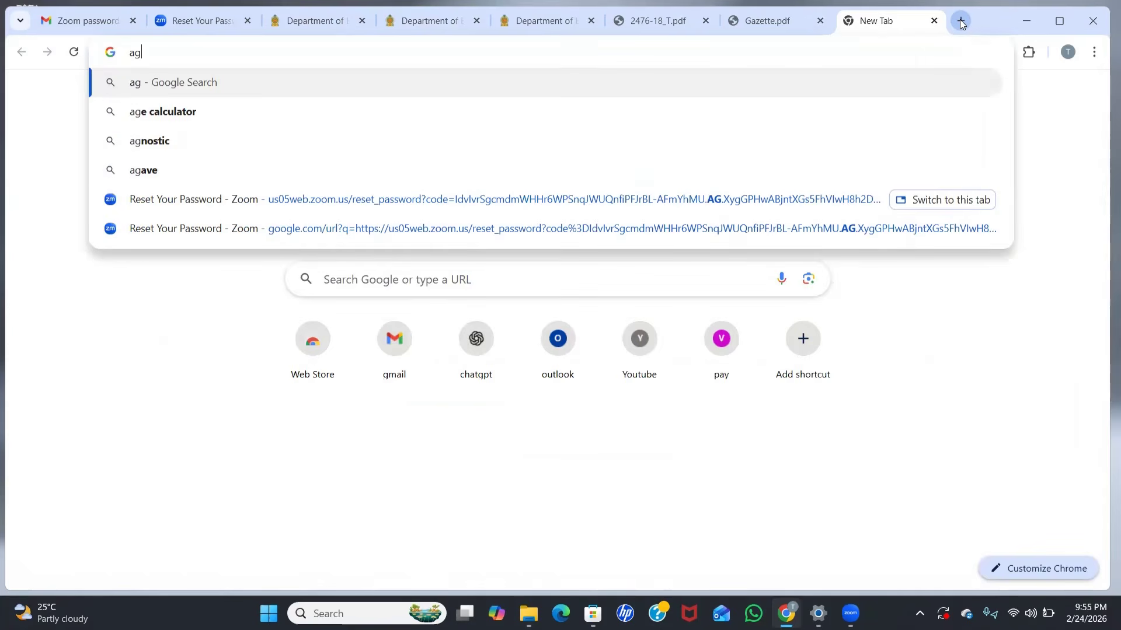
pyautogui.click(247, 114)
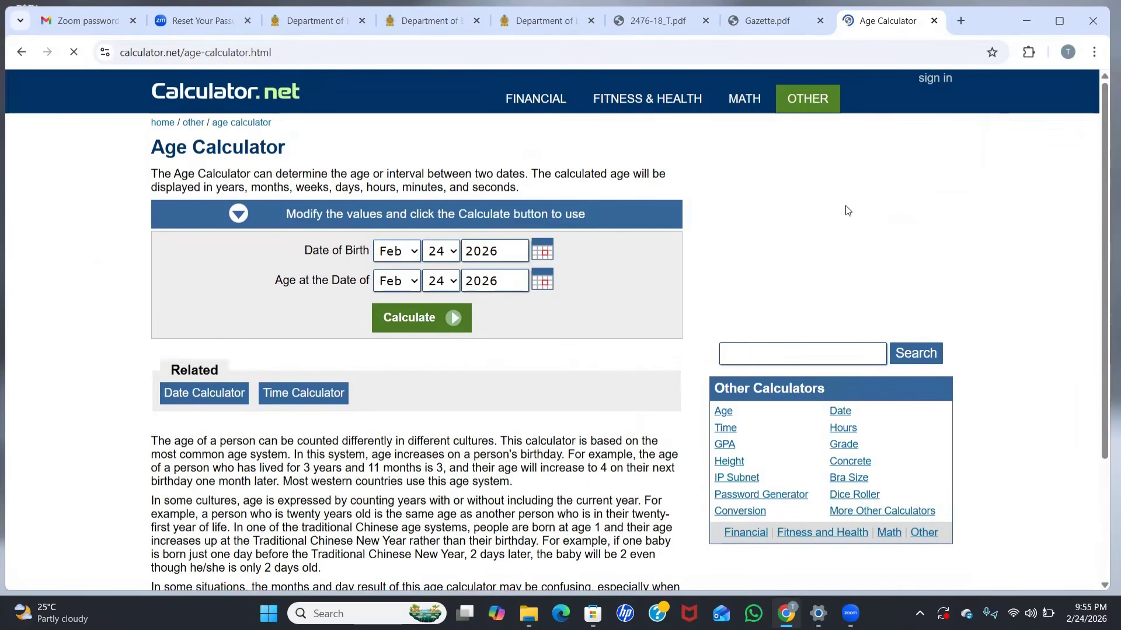
# Set the birth date in the Age Calculator to March 2000.
pyautogui.click(405, 252)
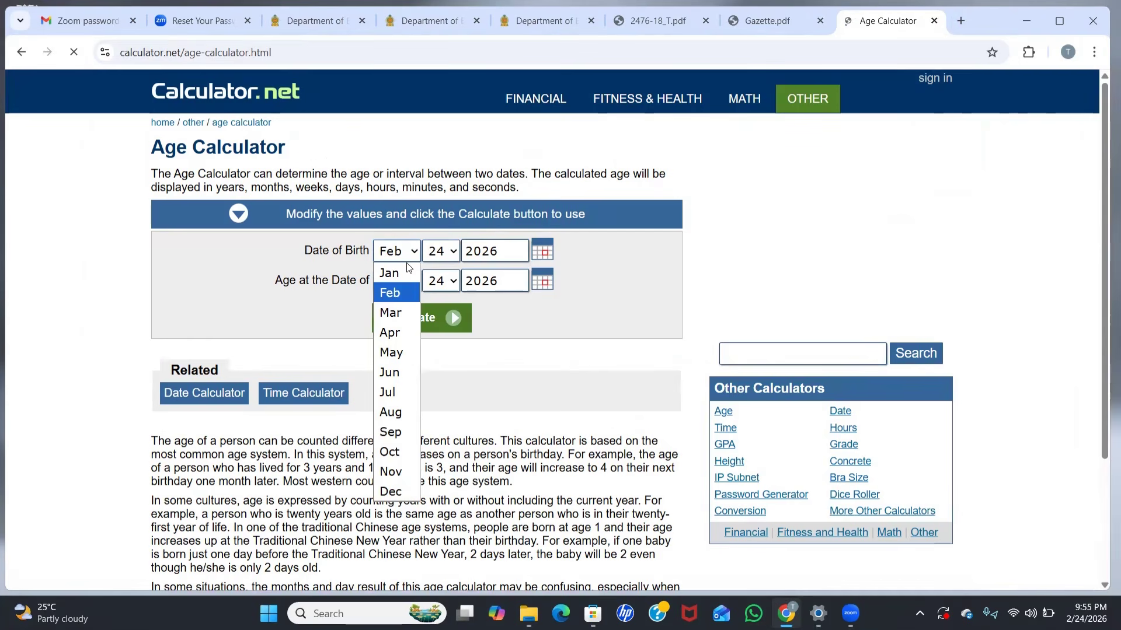
pyautogui.click(392, 313)
pyautogui.click(509, 255)
pyautogui.press('BackSpace')
pyautogui.press('BackSpace')
pyautogui.press('BackSpace')
pyautogui.press('BackSpace')
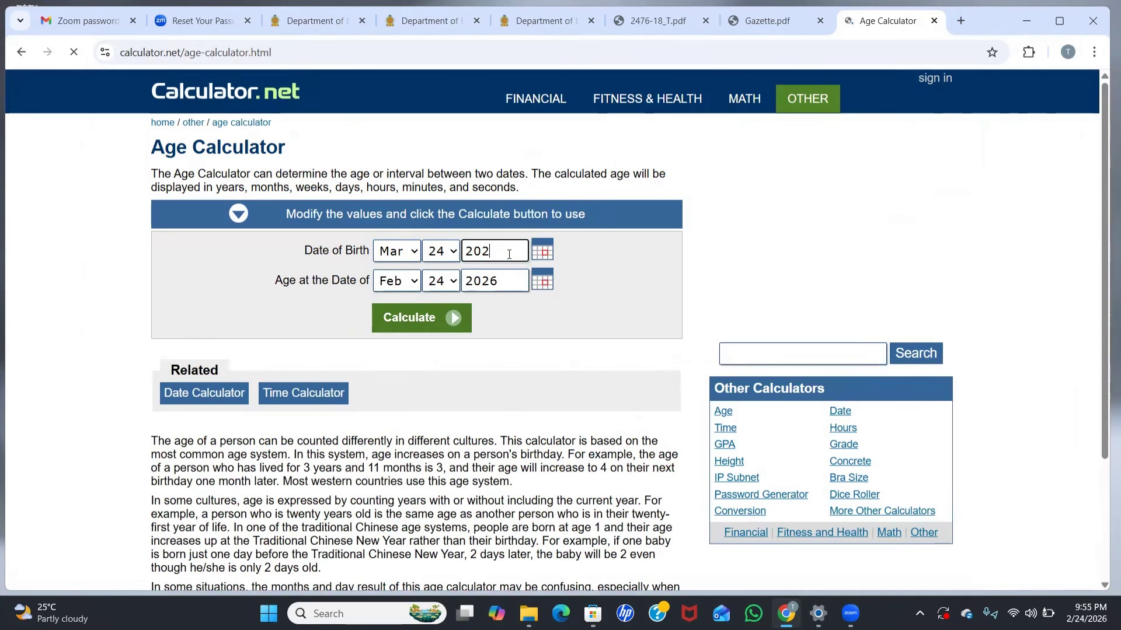
pyautogui.write('2000')
# Start setting the comparison date, checking the age reference date on the application form.
pyautogui.click(412, 282)
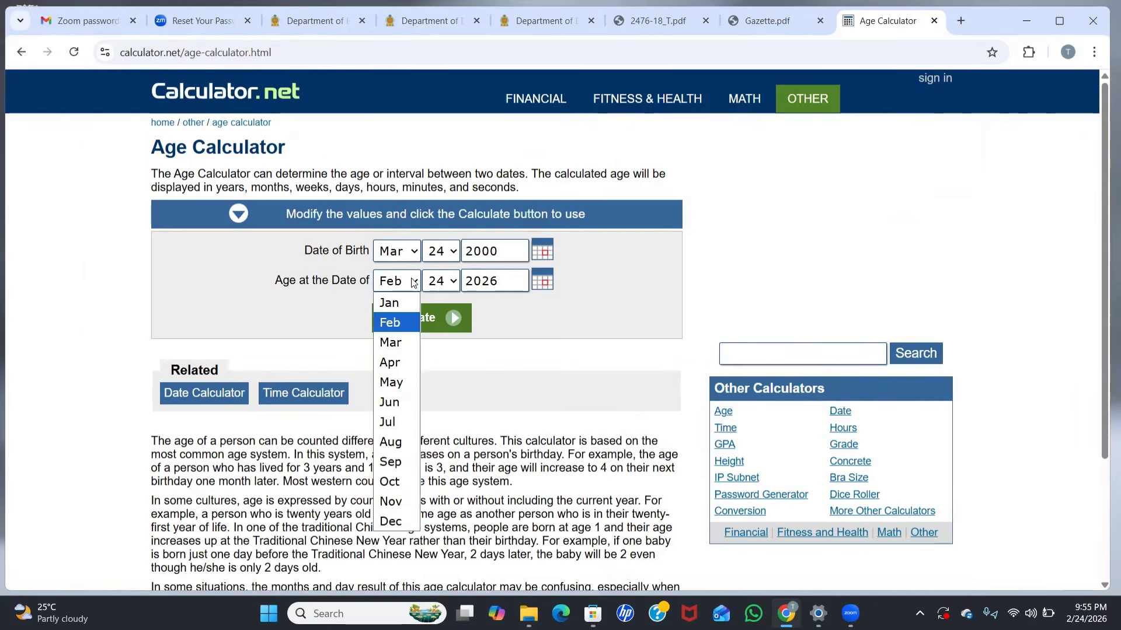
pyautogui.click(390, 323)
pyautogui.click(441, 281)
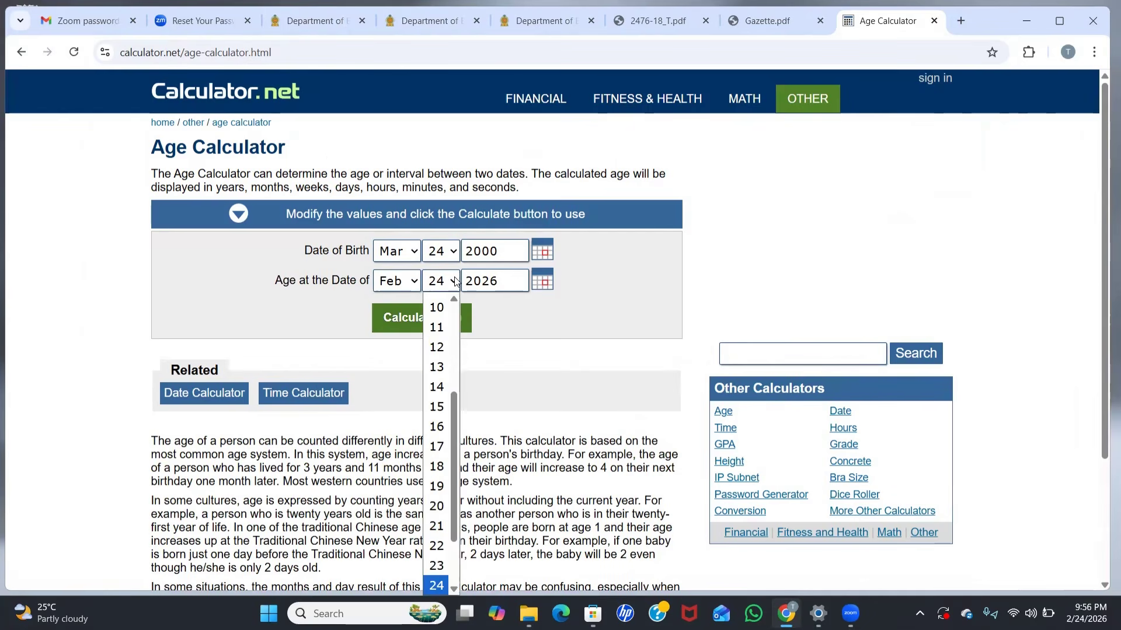
pyautogui.click(437, 566)
pyautogui.click(516, 285)
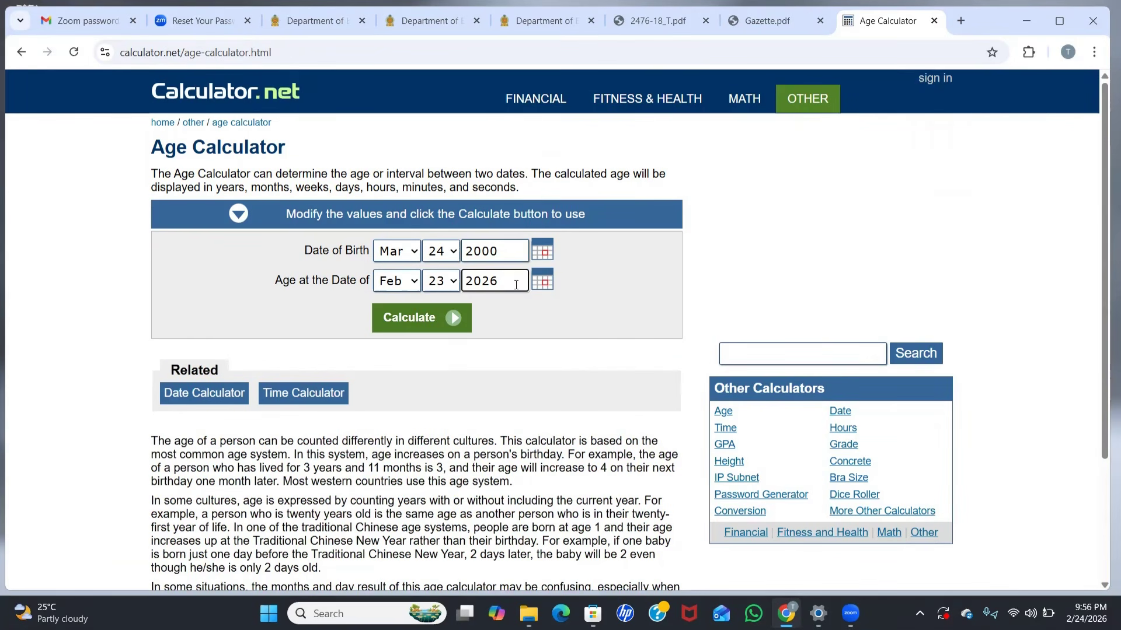
pyautogui.click(419, 23)
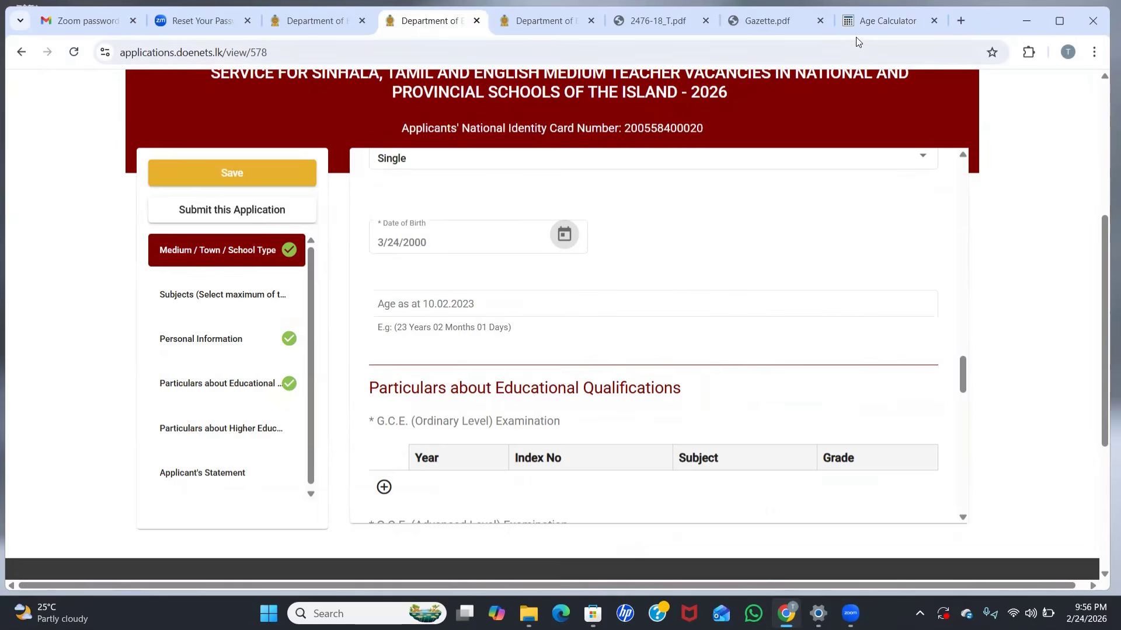
pyautogui.click(868, 26)
# Set the comparison date to 2 October 2023 and calculate the age.
pyautogui.click(415, 282)
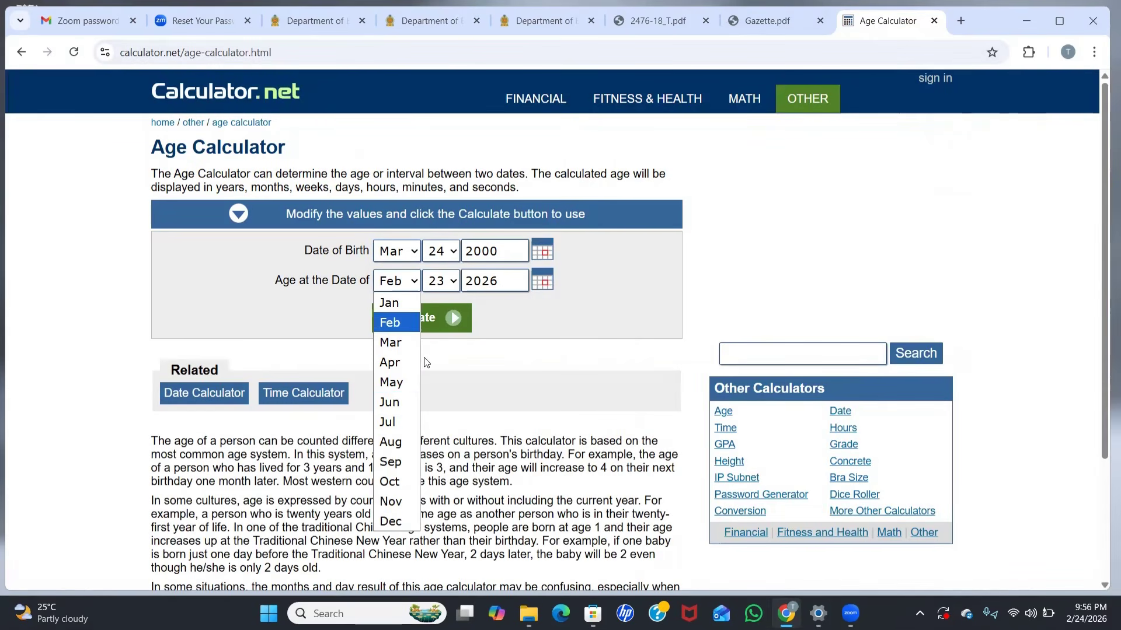
pyautogui.click(401, 484)
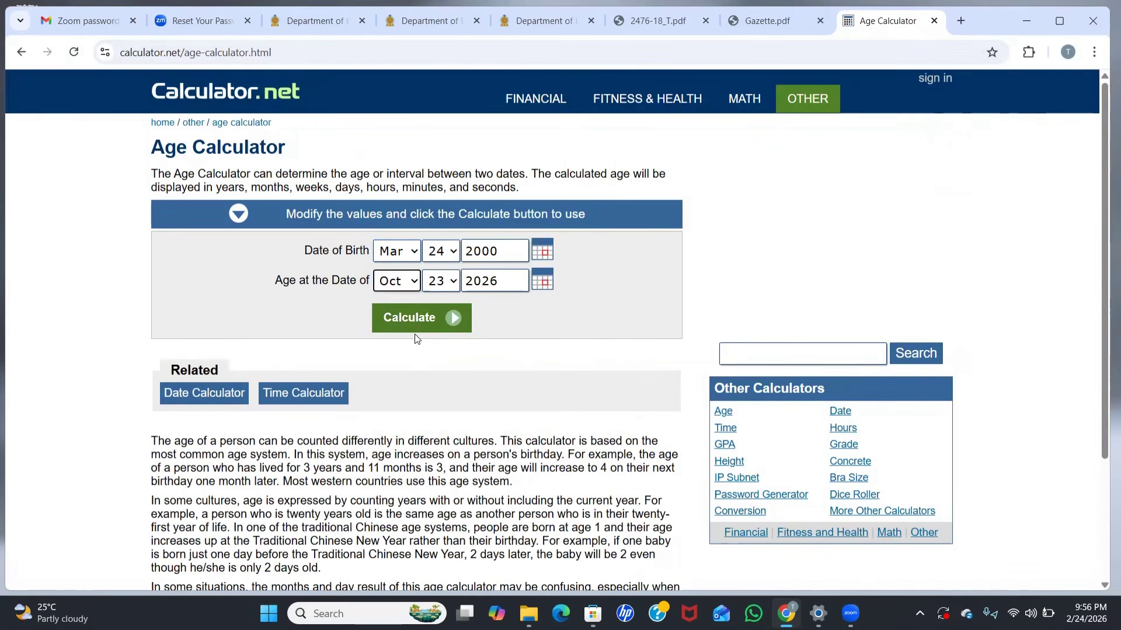
pyautogui.click(456, 284)
pyautogui.scroll(3, 441, 336)
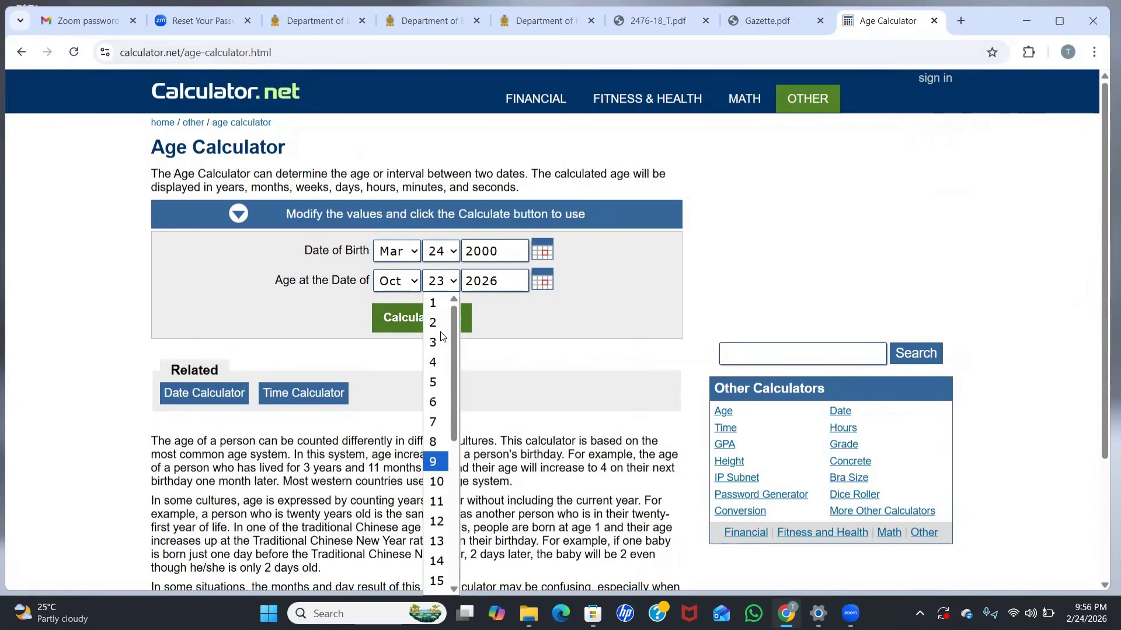
pyautogui.click(434, 323)
pyautogui.click(479, 282)
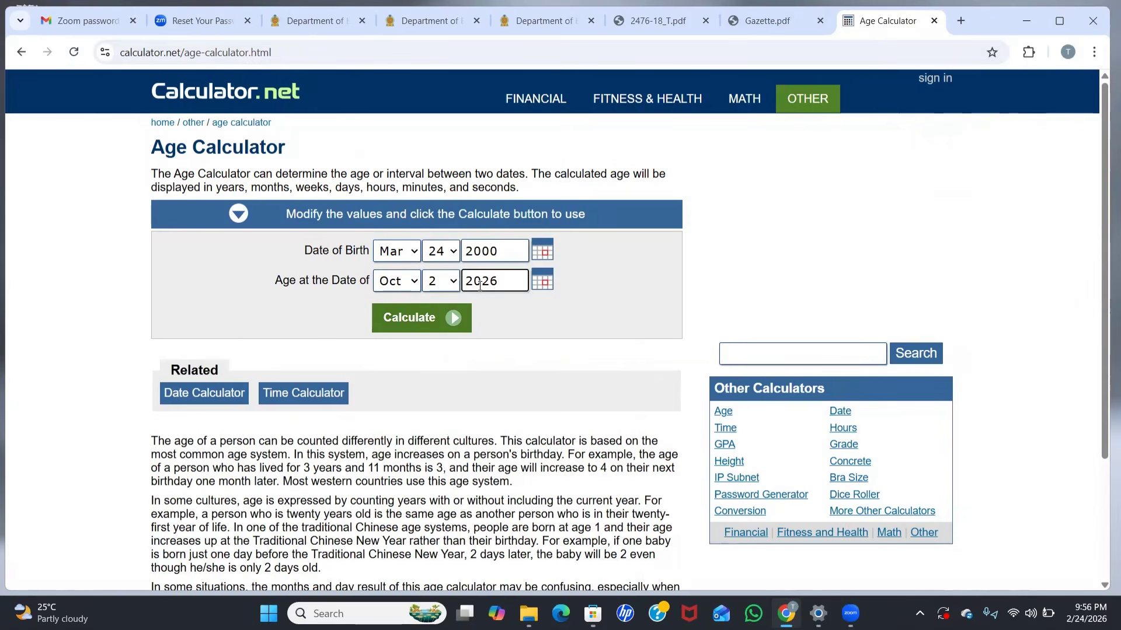
pyautogui.press('BackSpace')
pyautogui.write('3')
pyautogui.click(407, 321)
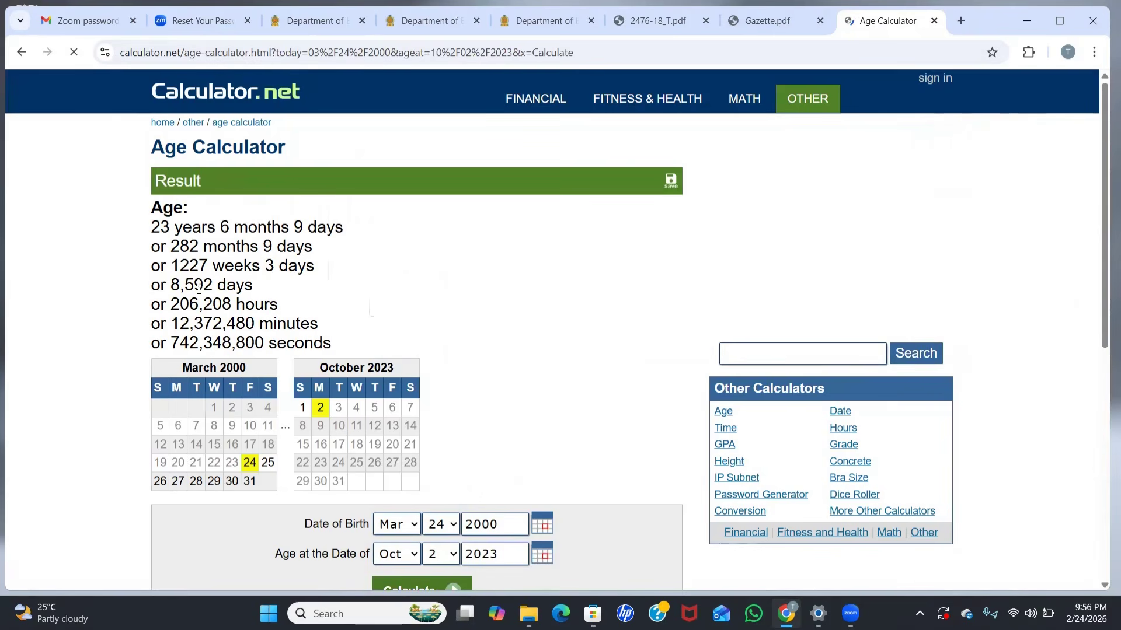
# Copy the result 23 years 6 months 9 days for the application form.
pyautogui.moveTo(154, 227); pyautogui.dragTo(359, 232)
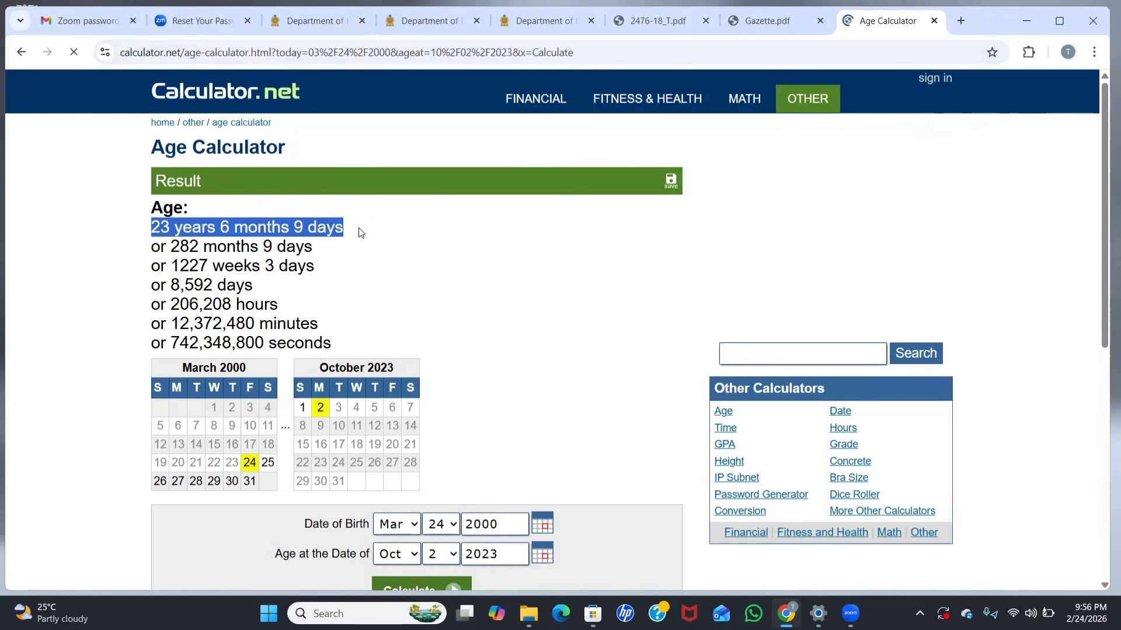
pyautogui.rightClick(360, 233)
pyautogui.click(370, 249)
pyautogui.click(413, 23)
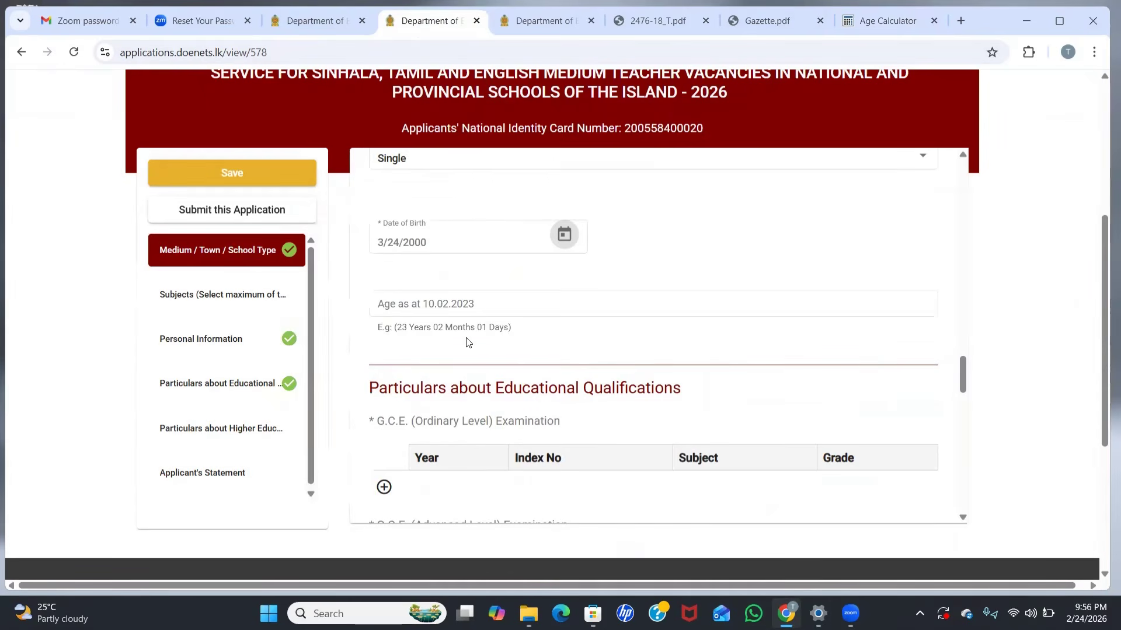
# Paste the age and pad it with zeros to read 23 years 06 months 09 days.
pyautogui.click(438, 308)
pyautogui.hotkey('ctrl', 'v')
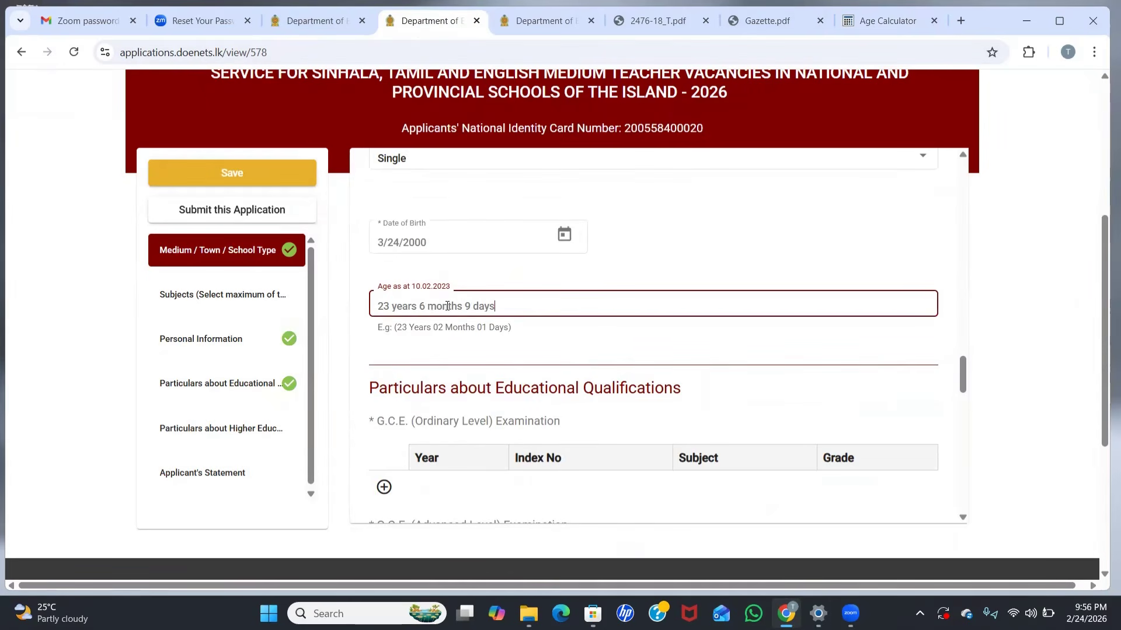
pyautogui.click(422, 307)
pyautogui.write('0')
pyautogui.press('Right')
pyautogui.press('Right')
pyautogui.press('Right')
pyautogui.press('Right')
pyautogui.press('Right')
pyautogui.press('Right')
pyautogui.press('Right')
pyautogui.press('Right')
pyautogui.write('0')
pyautogui.click(753, 232)
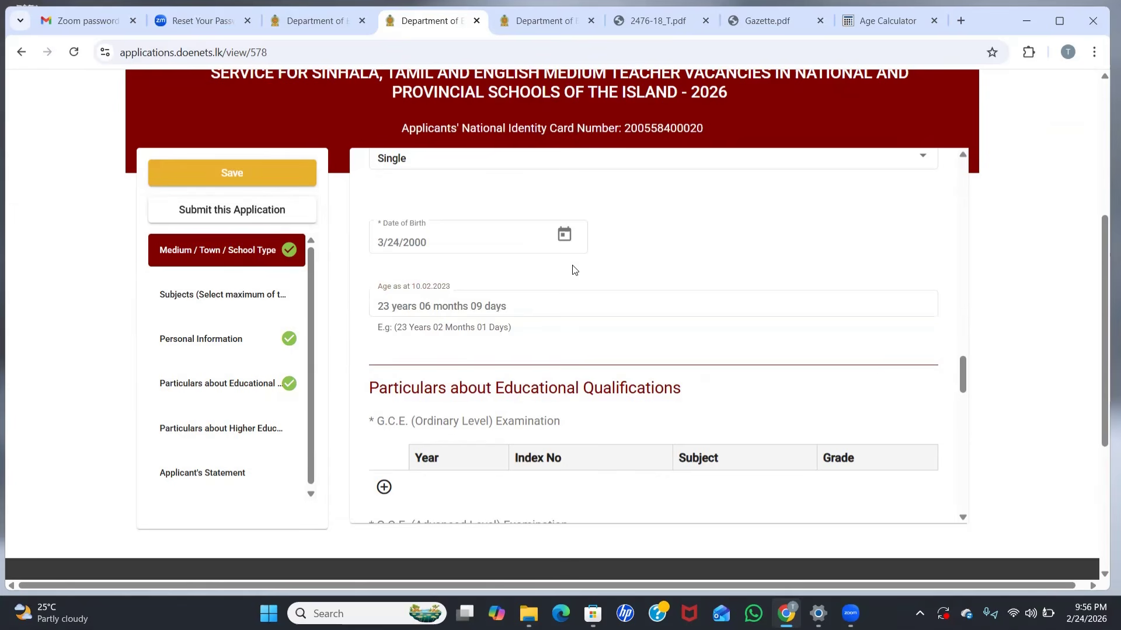
pyautogui.scroll(-1, 580, 267)
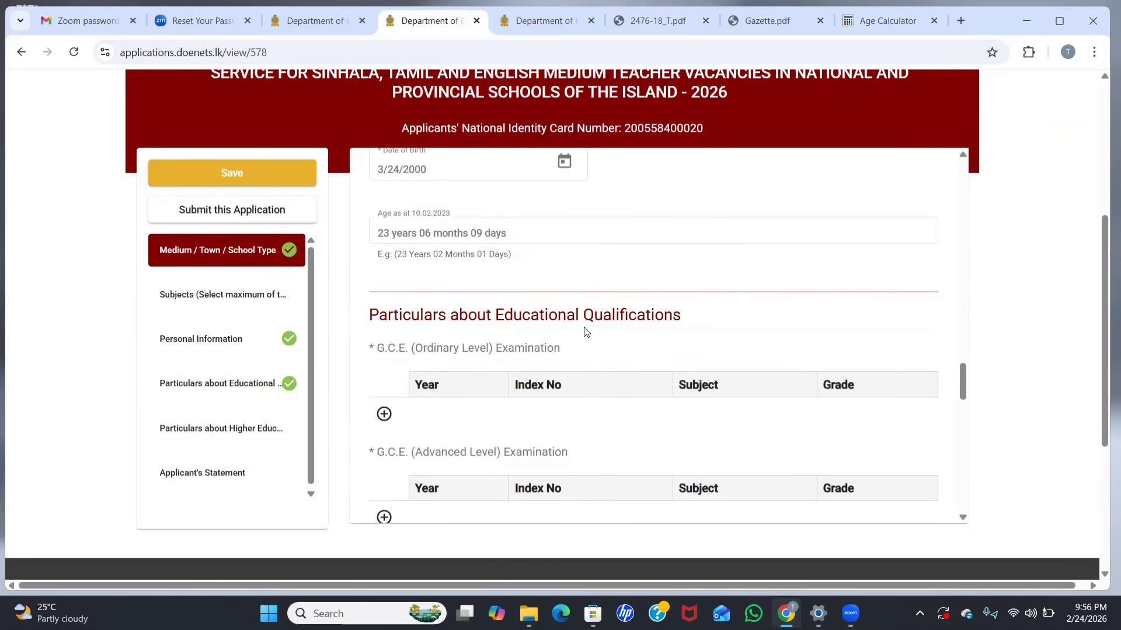
pyautogui.scroll(-1, 594, 325)
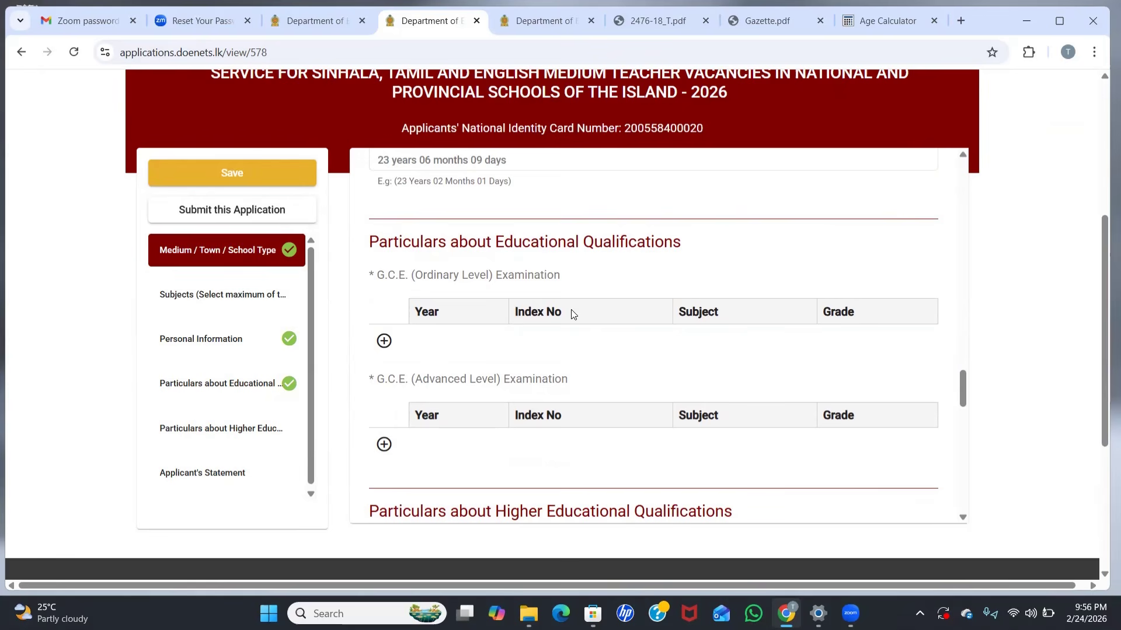
# Add a 2011 O/L row with the index number, subject Science and grade A.
pyautogui.click(384, 341)
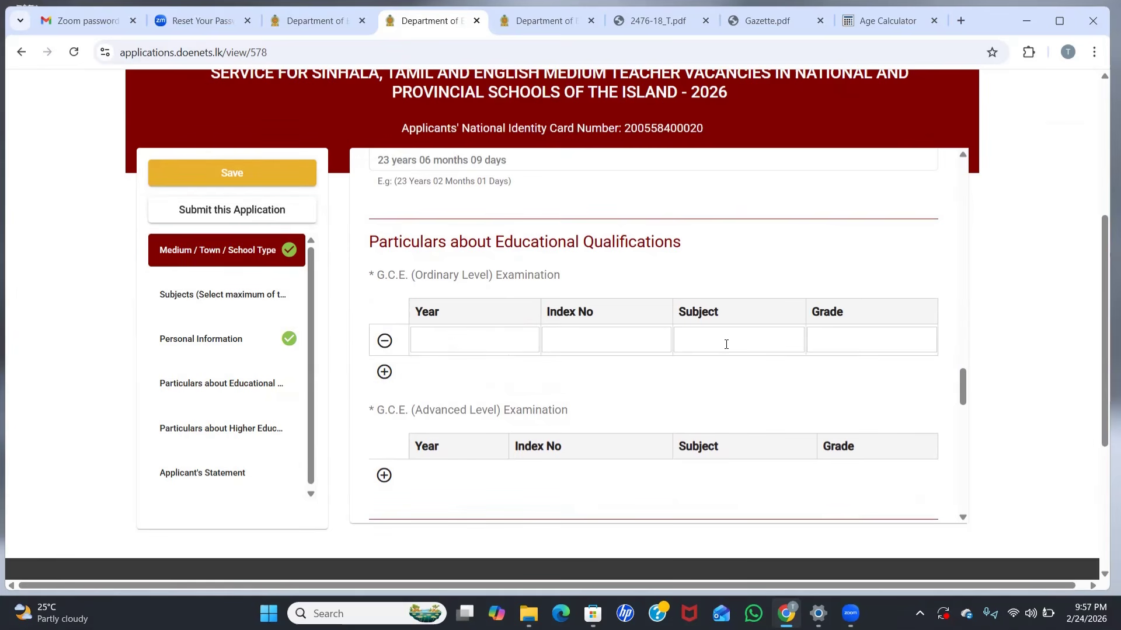
pyautogui.click(443, 343)
pyautogui.write('2011')
pyautogui.click(566, 342)
pyautogui.write('123456')
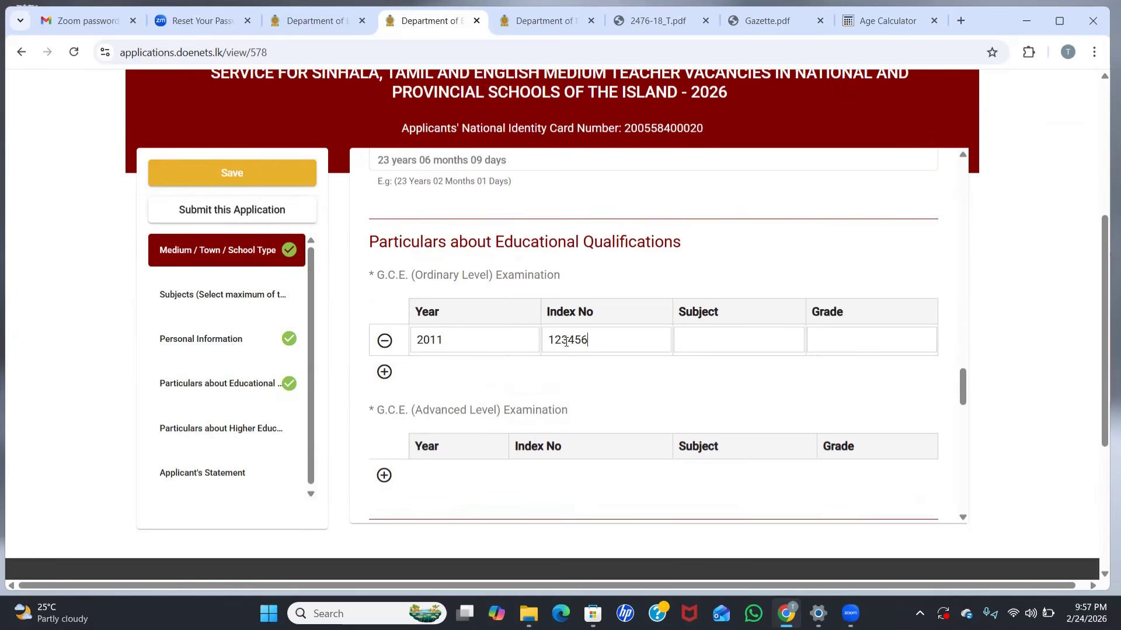
pyautogui.write('7')
pyautogui.write('Scie')
pyautogui.write('nce')
pyautogui.click(814, 335)
pyautogui.write('A')
# Add a second 2011 O/L row with the index number, Mathematics and grade A.
pyautogui.click(384, 372)
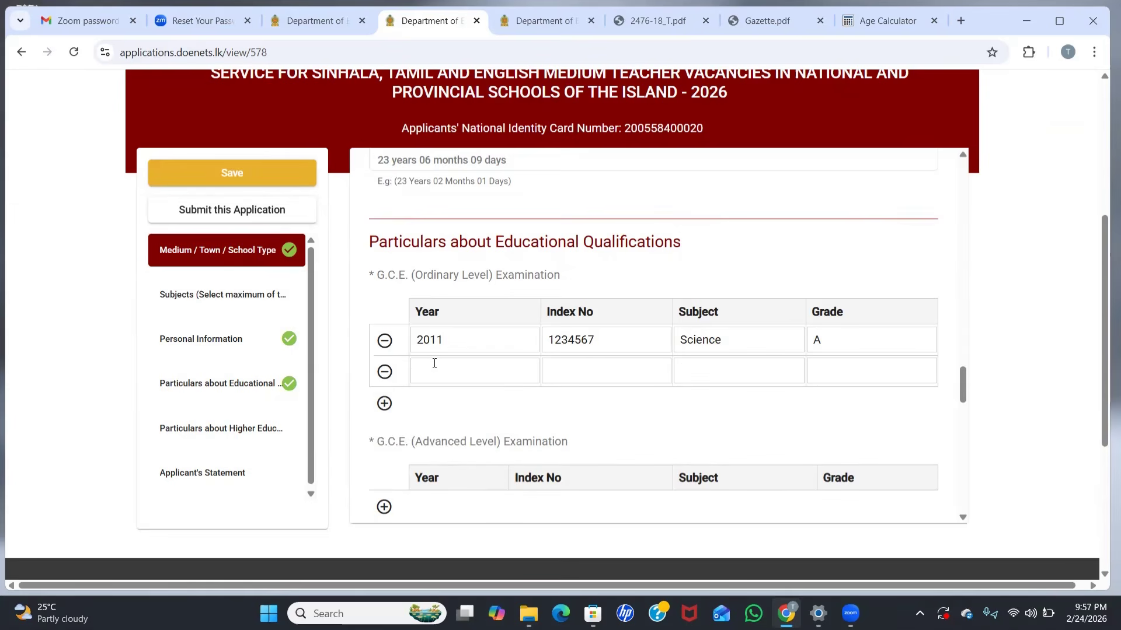
pyautogui.write('2011')
pyautogui.click(568, 378)
pyautogui.write('1234567')
pyautogui.write('Math')
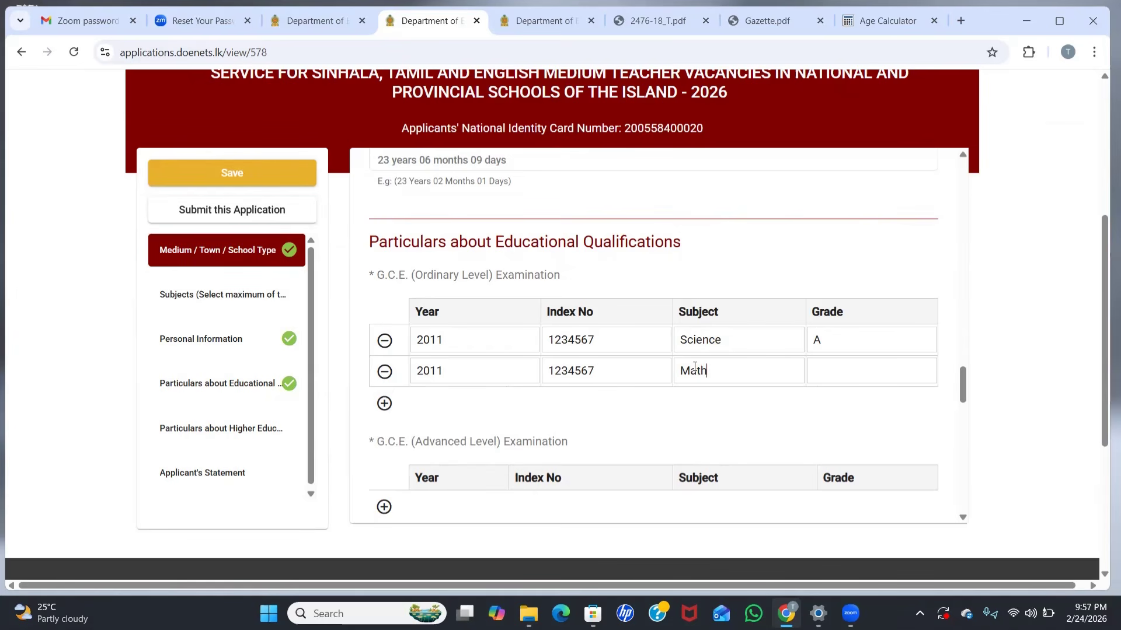
pyautogui.write('ematics')
pyautogui.click(878, 375)
pyautogui.write('A')
pyautogui.scroll(-2, 467, 325)
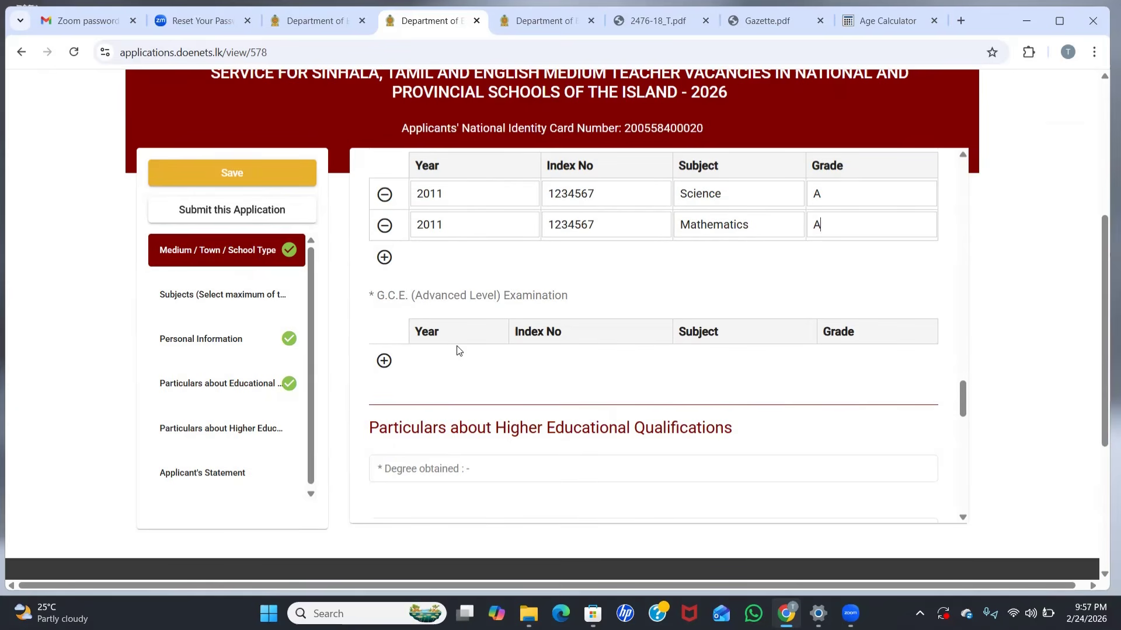
# Add a 2014 A/L row with the index number, subject Biology and grade A.
pyautogui.click(384, 362)
pyautogui.click(446, 361)
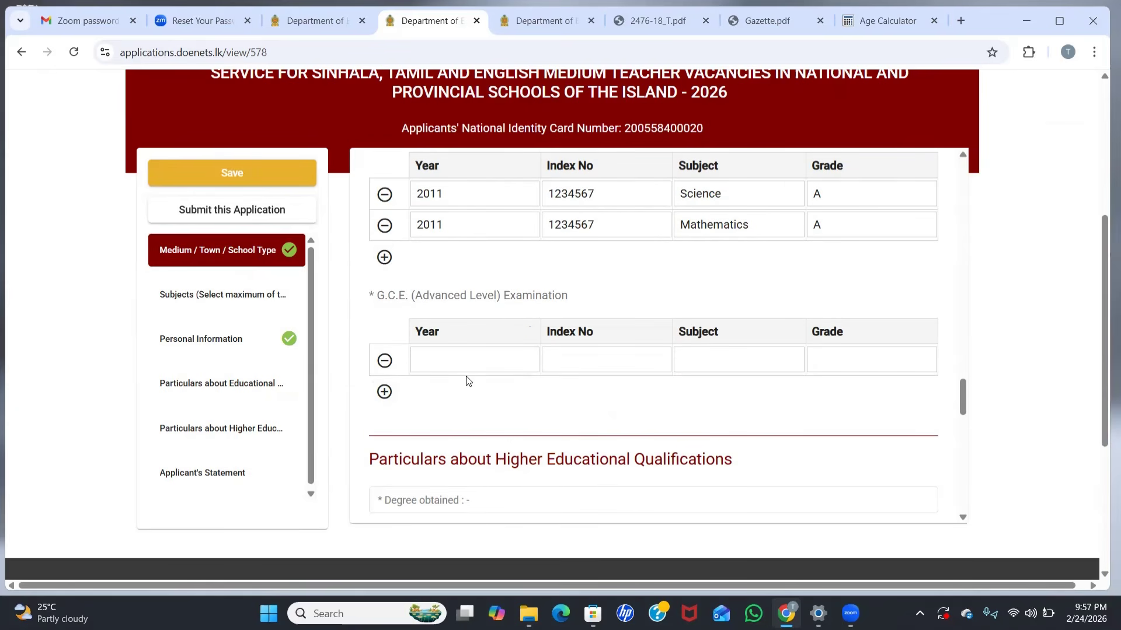
pyautogui.write('2014')
pyautogui.click(594, 361)
pyautogui.write('7894561')
pyautogui.click(683, 364)
pyautogui.write('Biology')
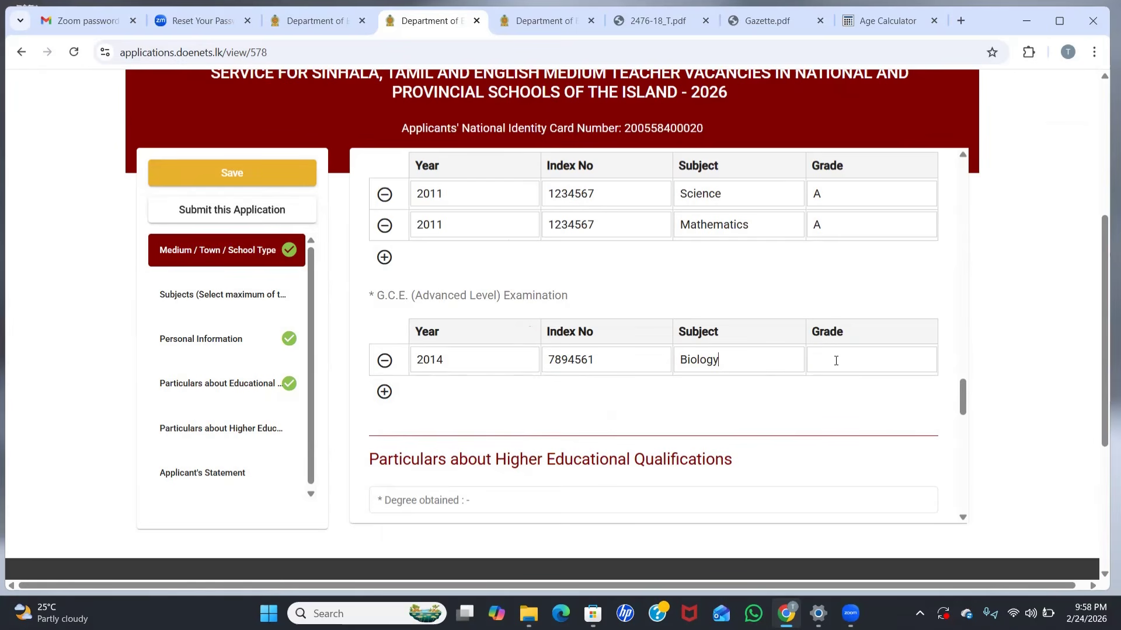
pyautogui.write('A')
# Add two more empty rows to the A/L results table.
pyautogui.scroll(-1, 570, 344)
pyautogui.scroll(-1, 569, 345)
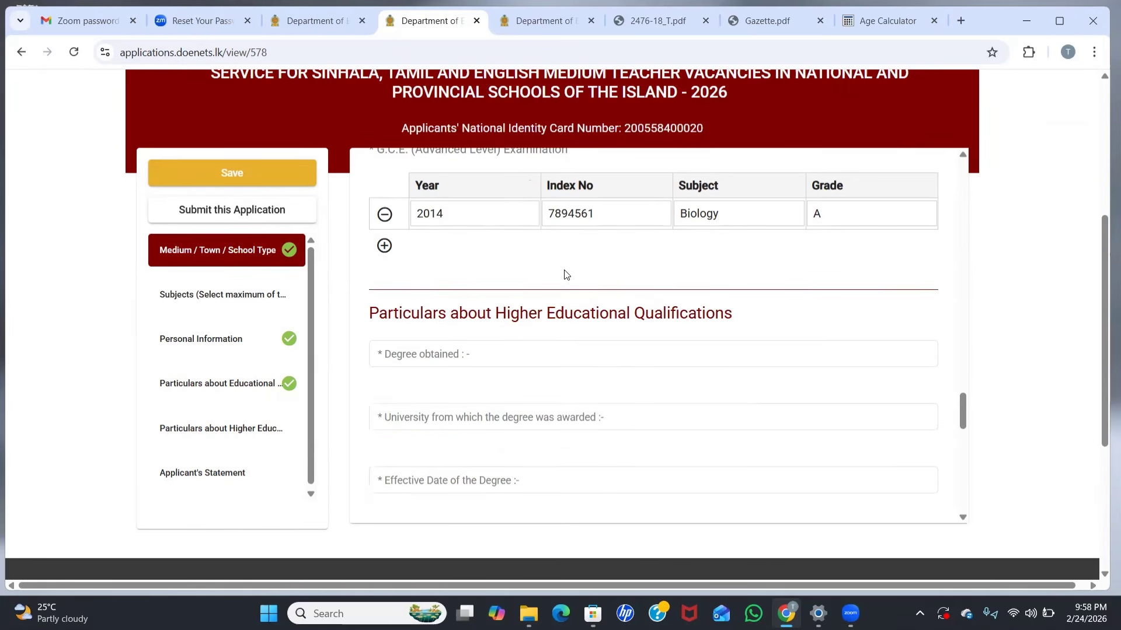
pyautogui.click(385, 246)
pyautogui.click(384, 277)
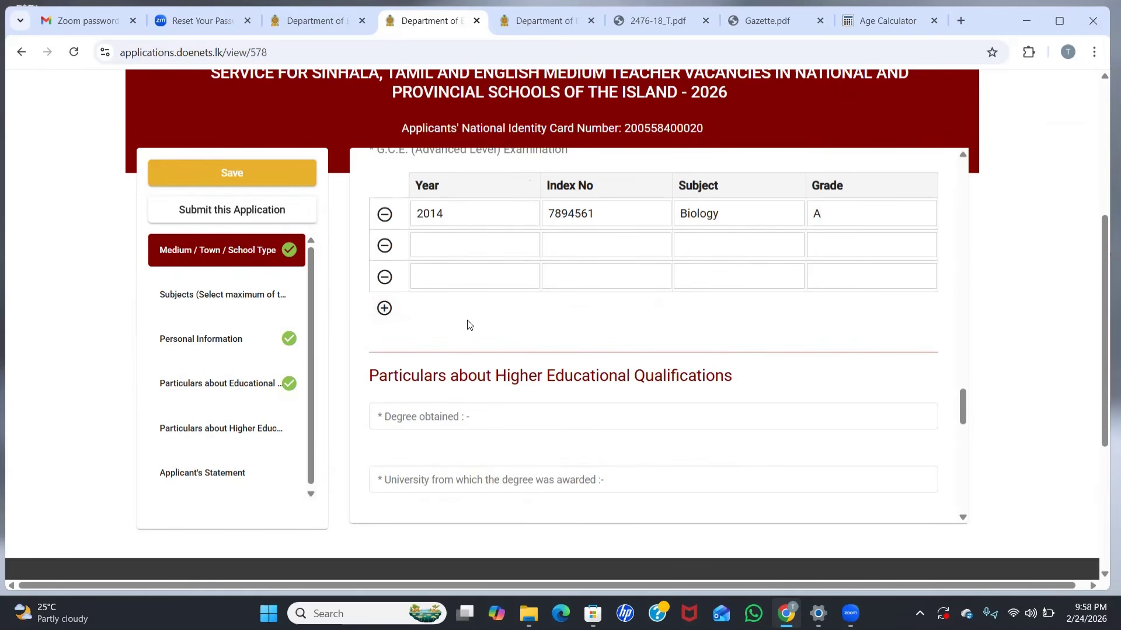
pyautogui.scroll(-2, 465, 324)
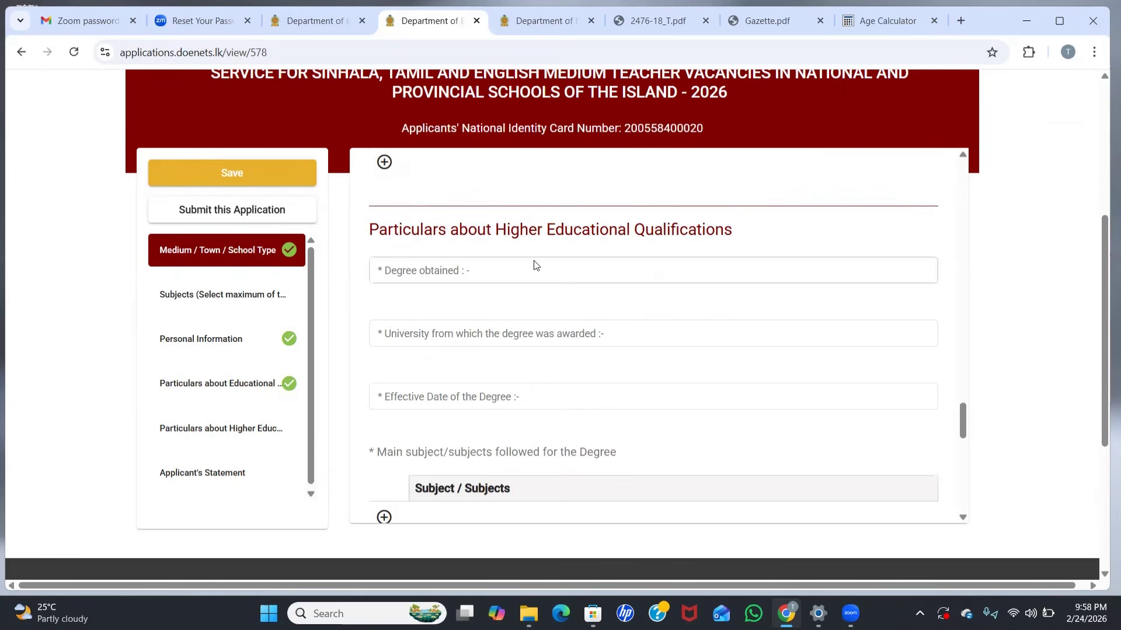
# Enter the degree 'Bsc (Hon) in Agriculture' and the awarding university 'University of Jaf…'.
pyautogui.click(473, 272)
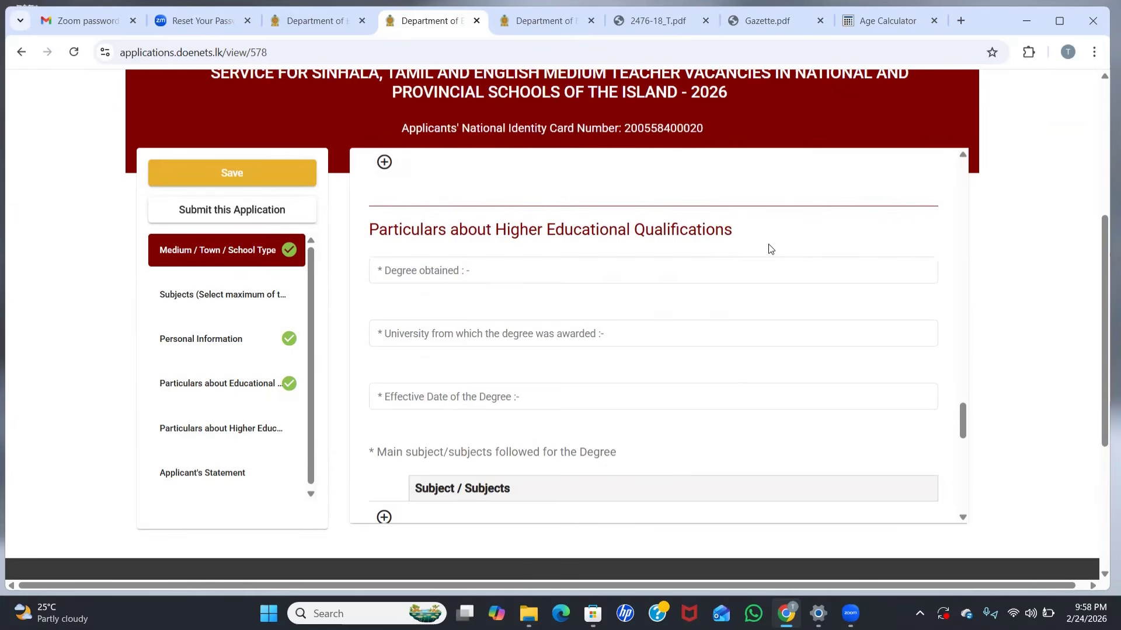
pyautogui.click(624, 272)
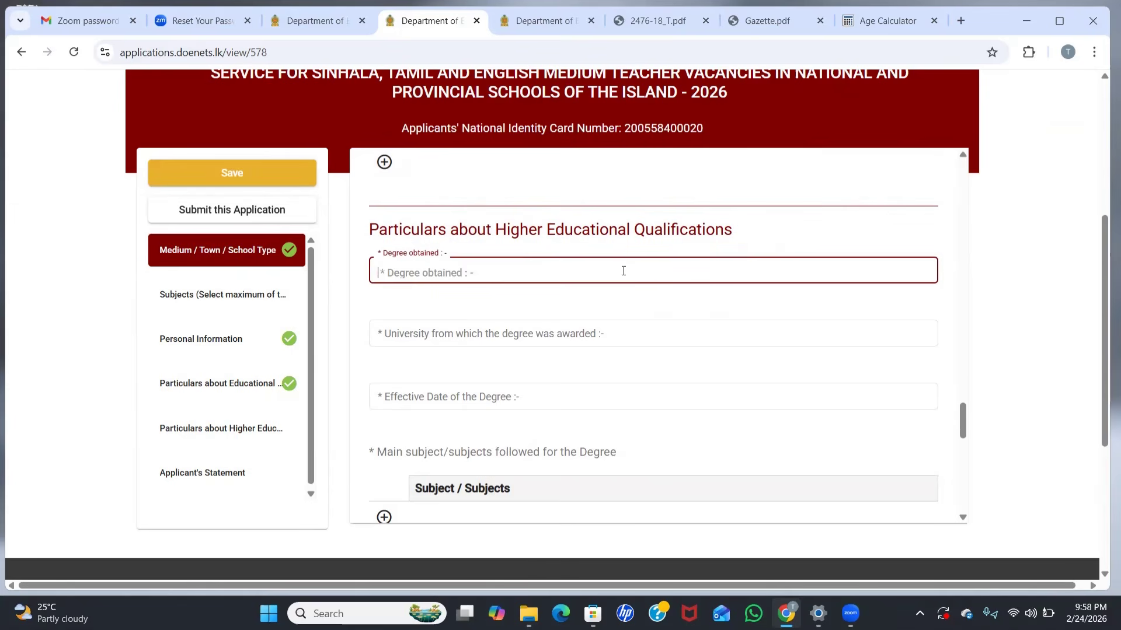
pyautogui.write('Bsc ')
pyautogui.write('()')
pyautogui.write('Hon')
pyautogui.write('in Agric')
pyautogui.write('ulture')
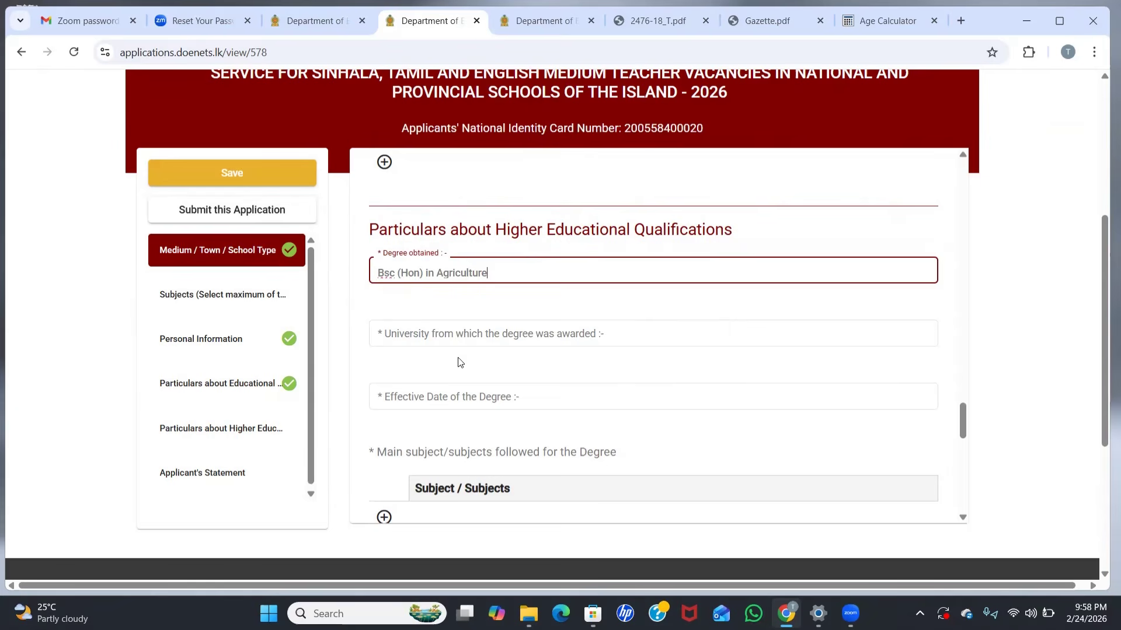
pyautogui.click(458, 334)
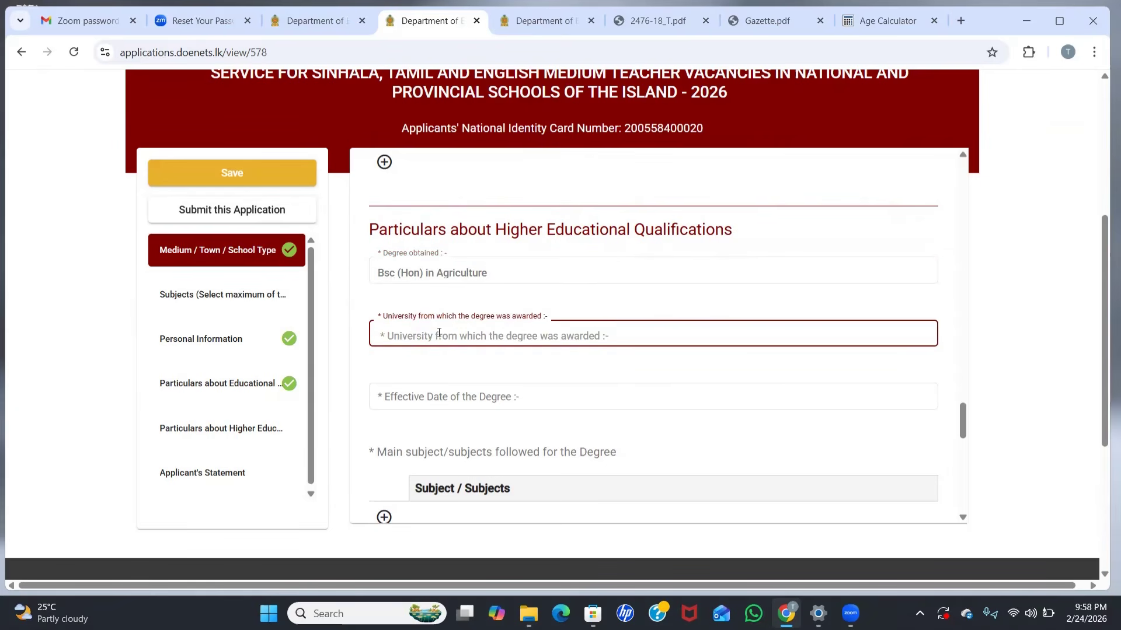
pyautogui.write('Univ')
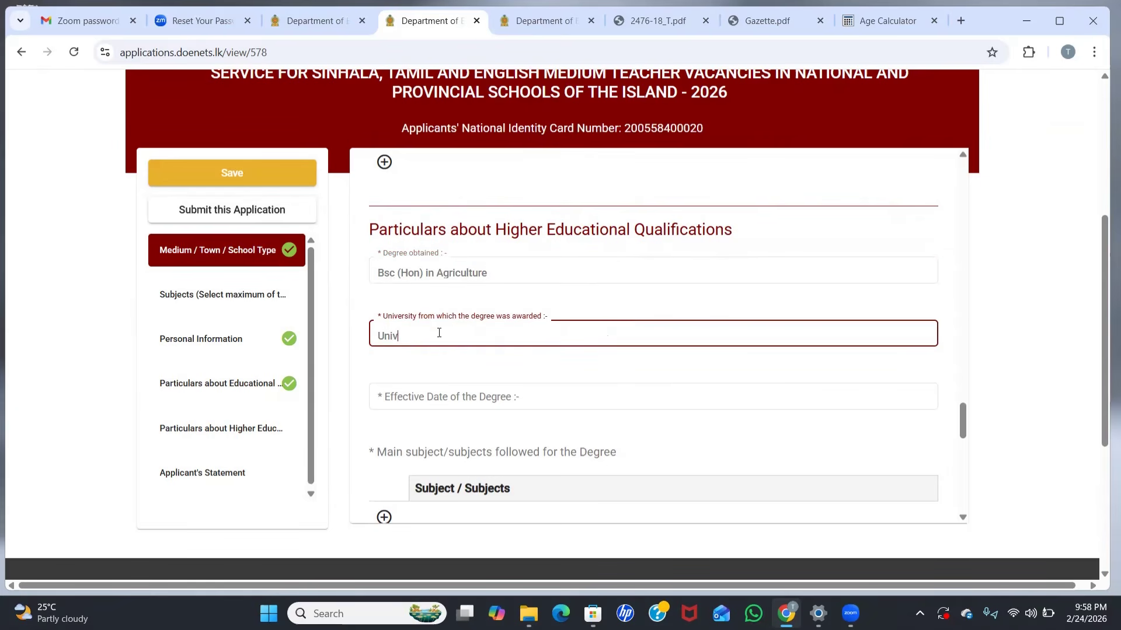
pyautogui.write('ersity of Jaffna')
pyautogui.click(485, 367)
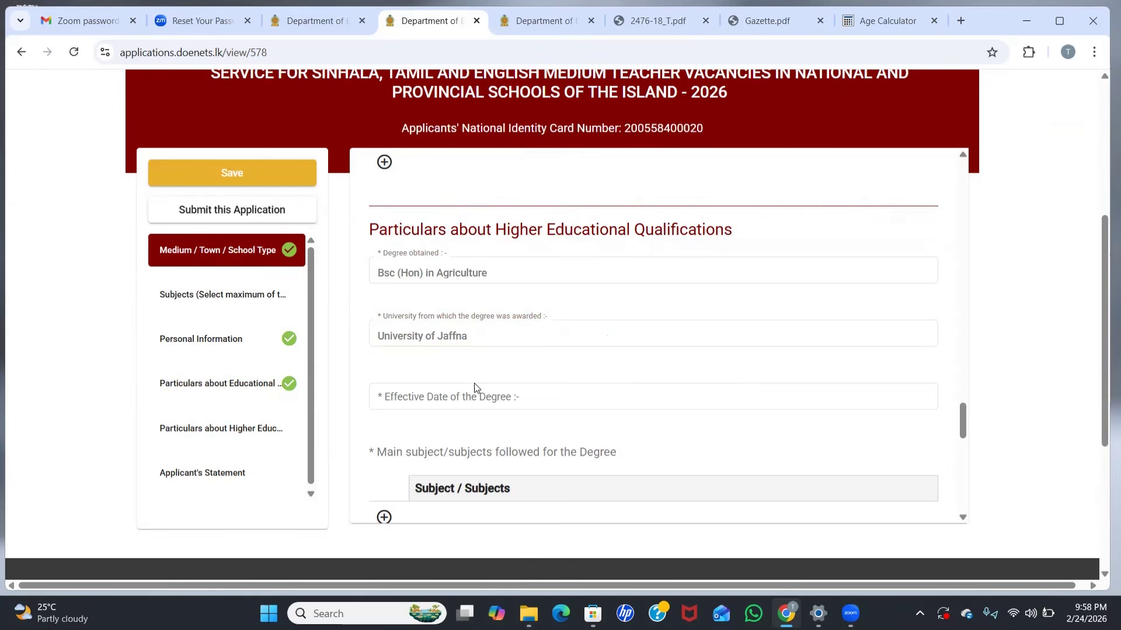
pyautogui.scroll(-1, 479, 389)
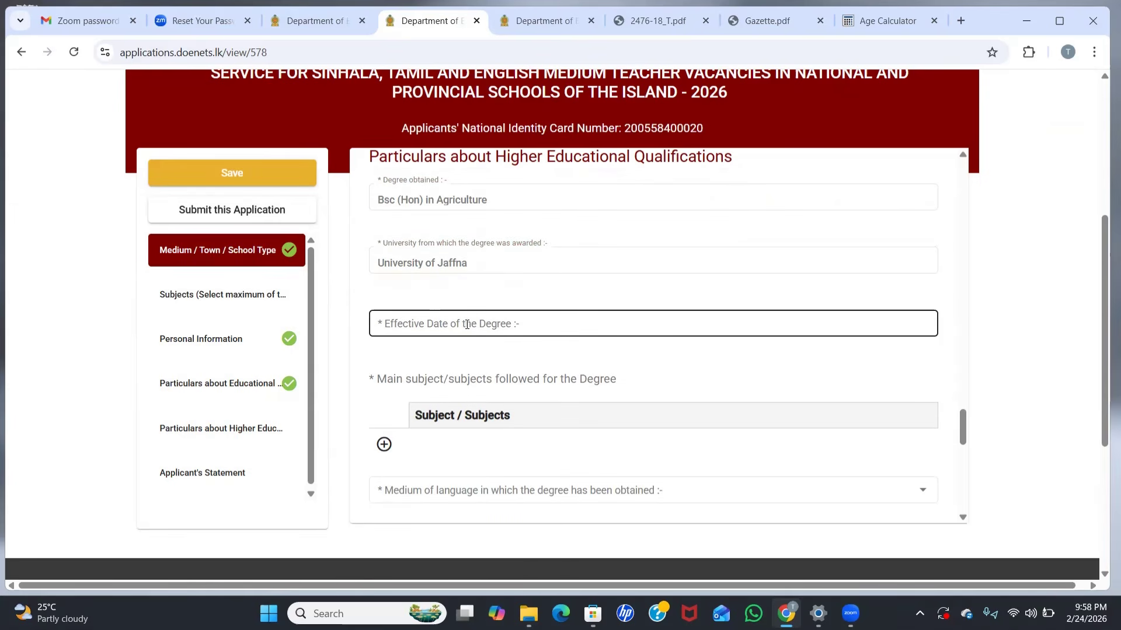
# Set the degree's effective date to 15.07.2021.
pyautogui.click(457, 325)
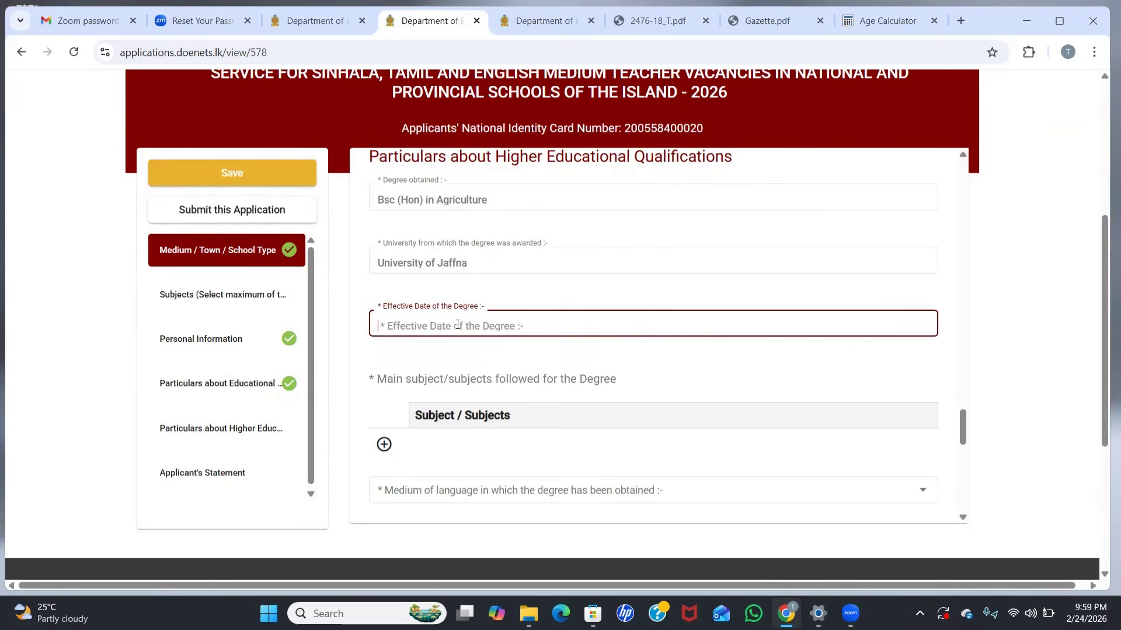
pyautogui.write('15.07.2021')
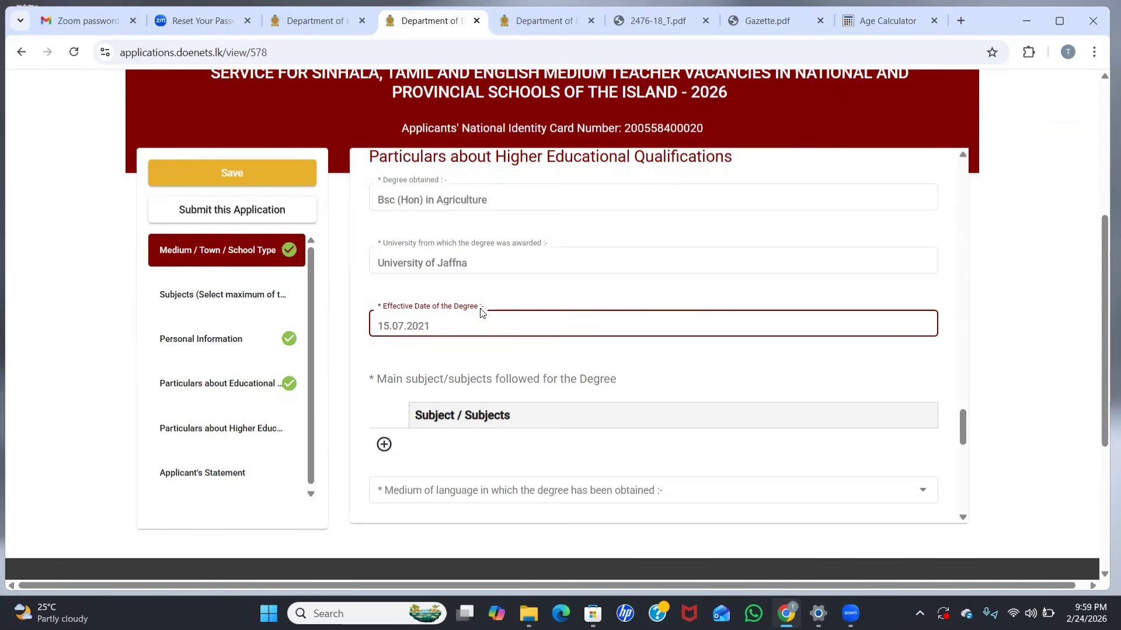
pyautogui.click(531, 295)
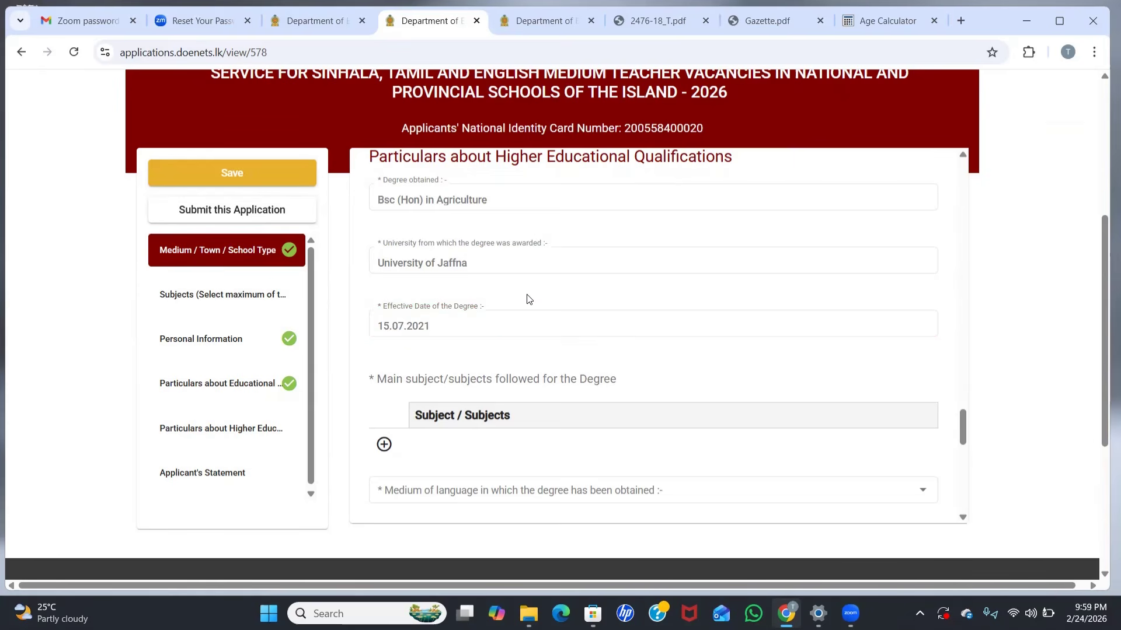
pyautogui.scroll(-1, 475, 312)
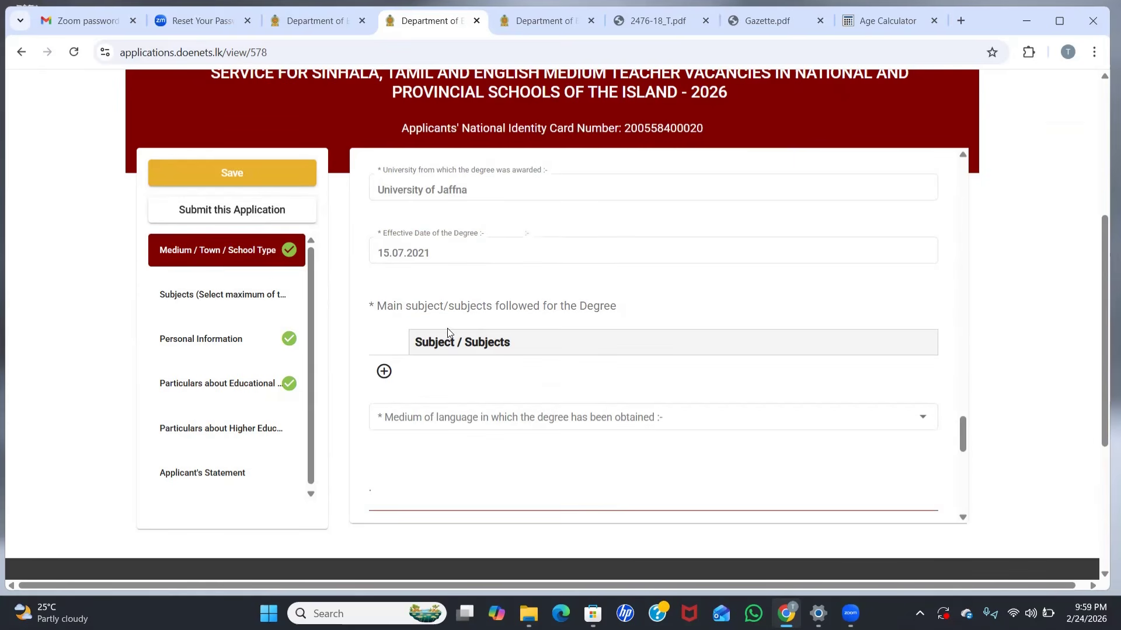
# Add six rows to the main degree subjects table.
pyautogui.click(384, 372)
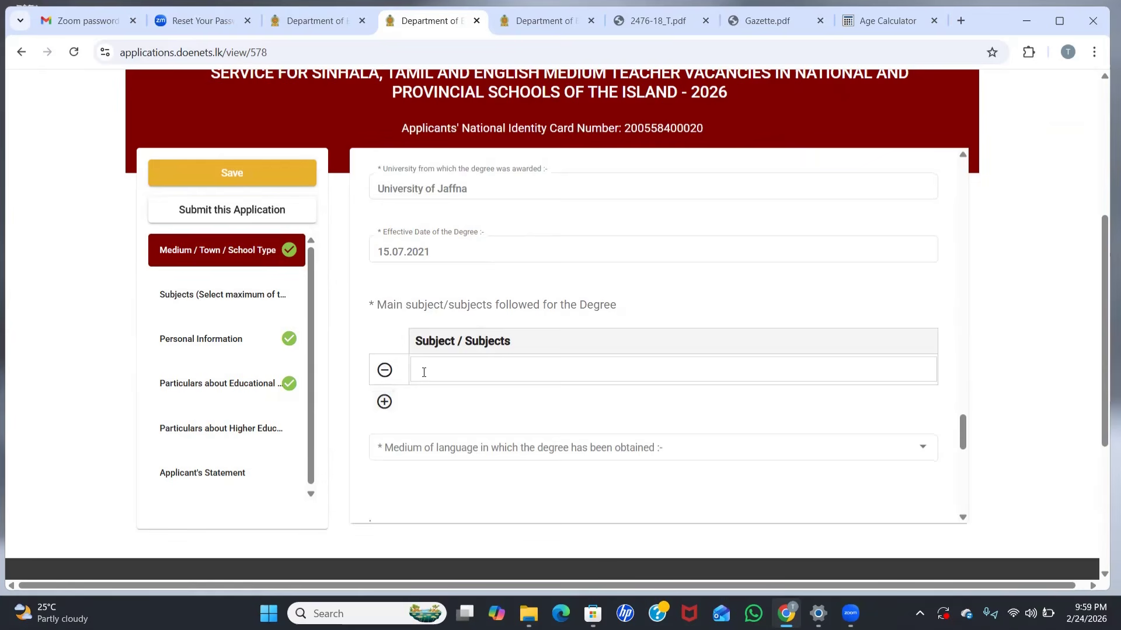
pyautogui.scroll(-1, 389, 351)
pyautogui.click(387, 332)
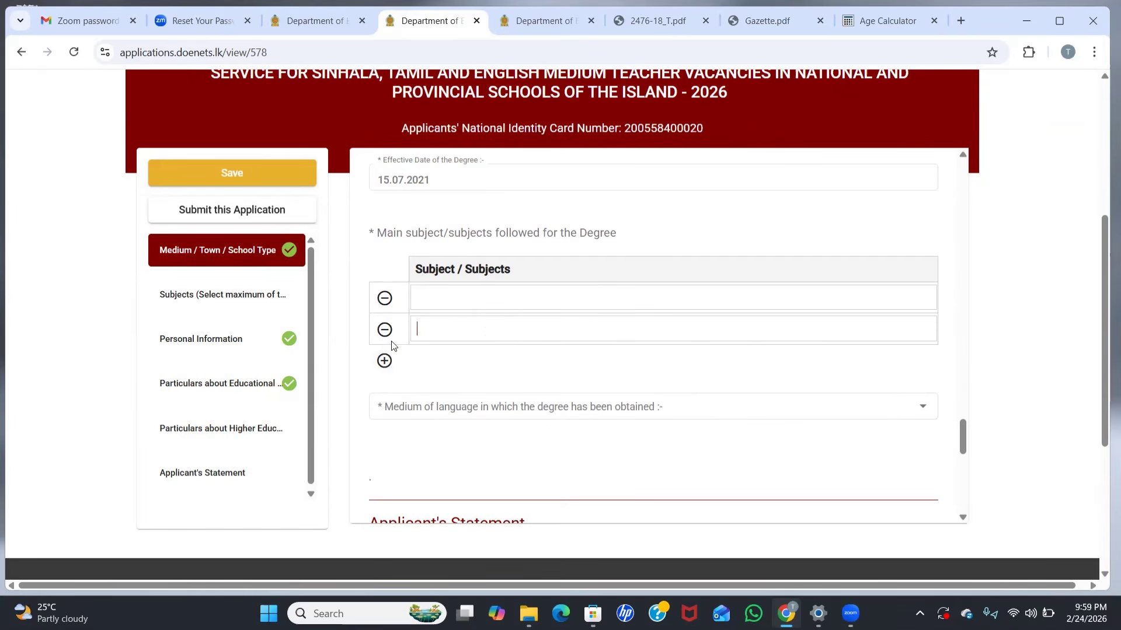
pyautogui.click(384, 360)
pyautogui.click(384, 392)
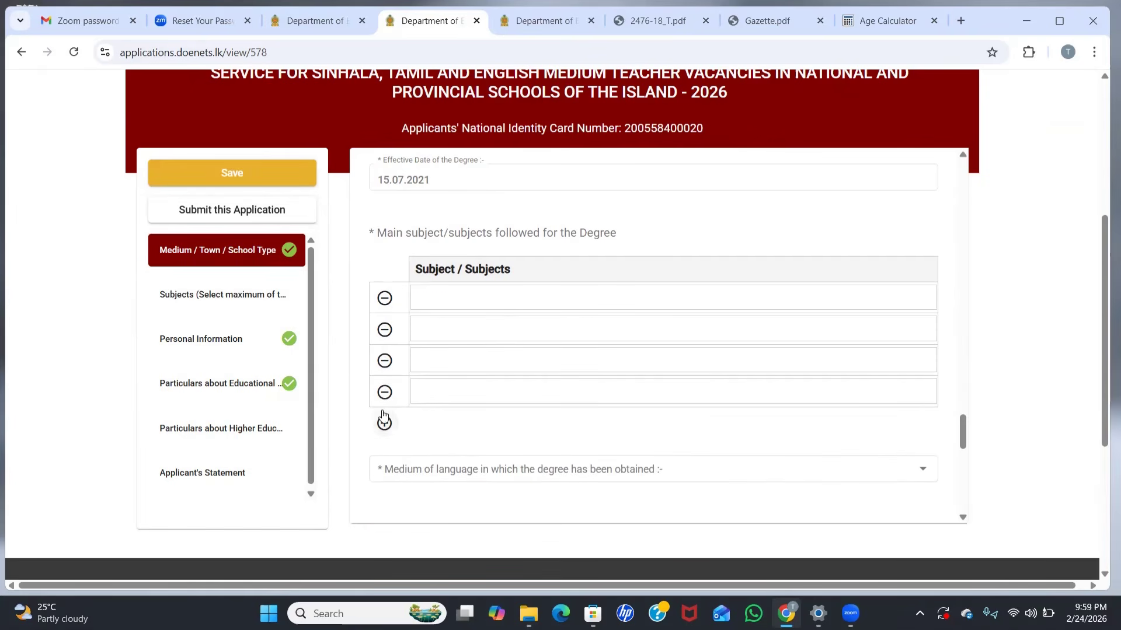
pyautogui.click(384, 423)
pyautogui.click(384, 454)
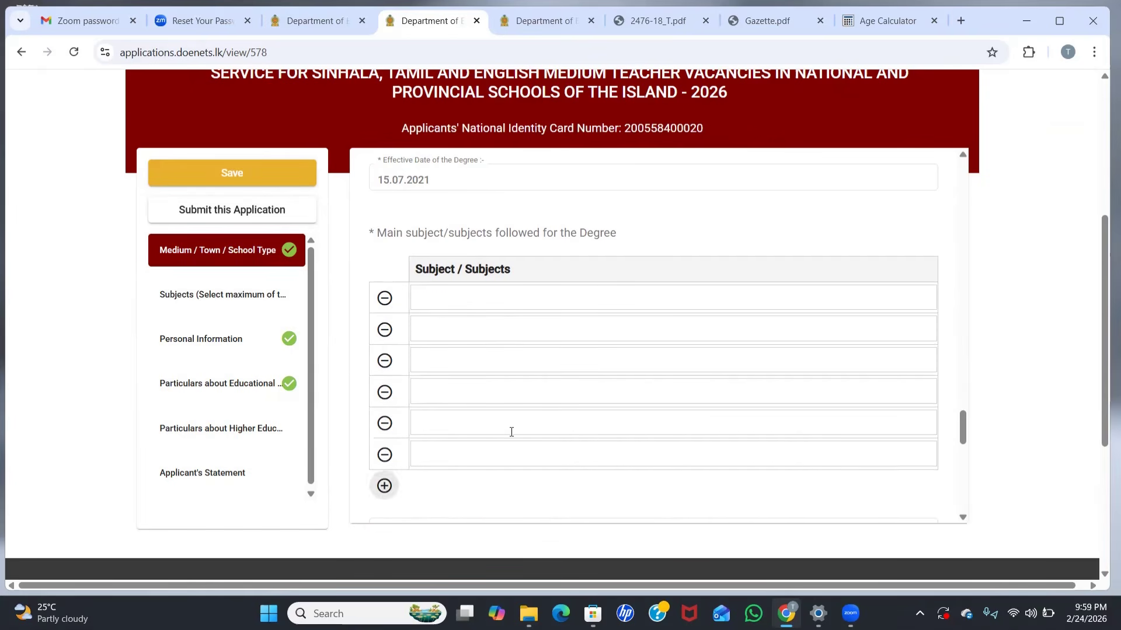
pyautogui.scroll(-3, 461, 300)
pyautogui.scroll(3, 475, 283)
# Enter 'Agr' as the first main degree subject.
pyautogui.click(445, 306)
pyautogui.write('Age')
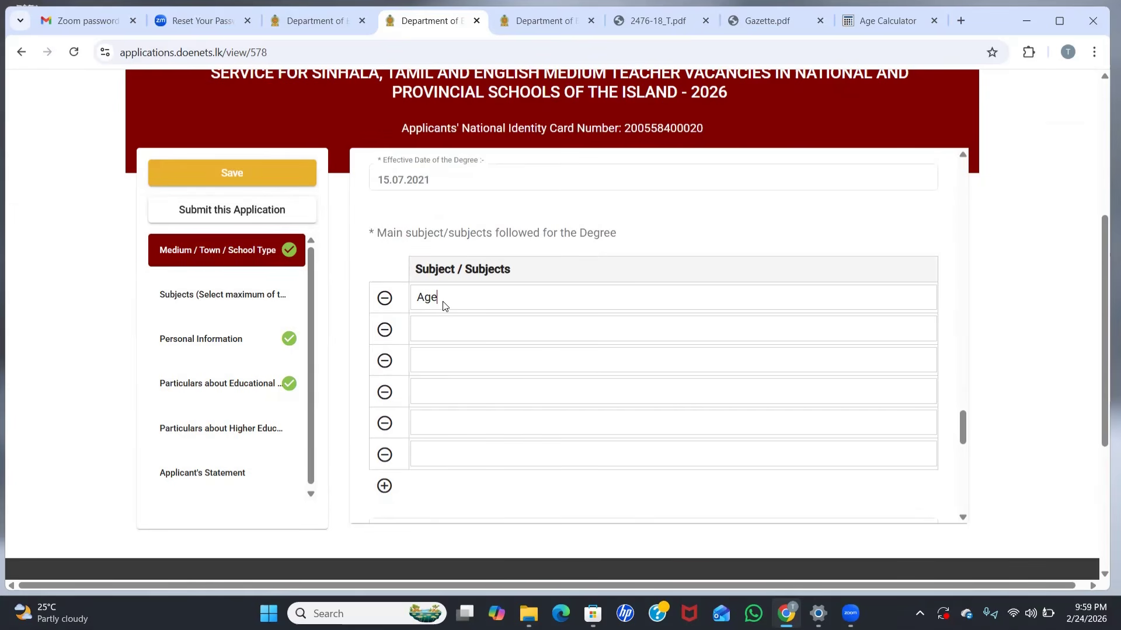
pyautogui.press('BackSpace')
pyautogui.press('BackSpace')
pyautogui.write('gr')
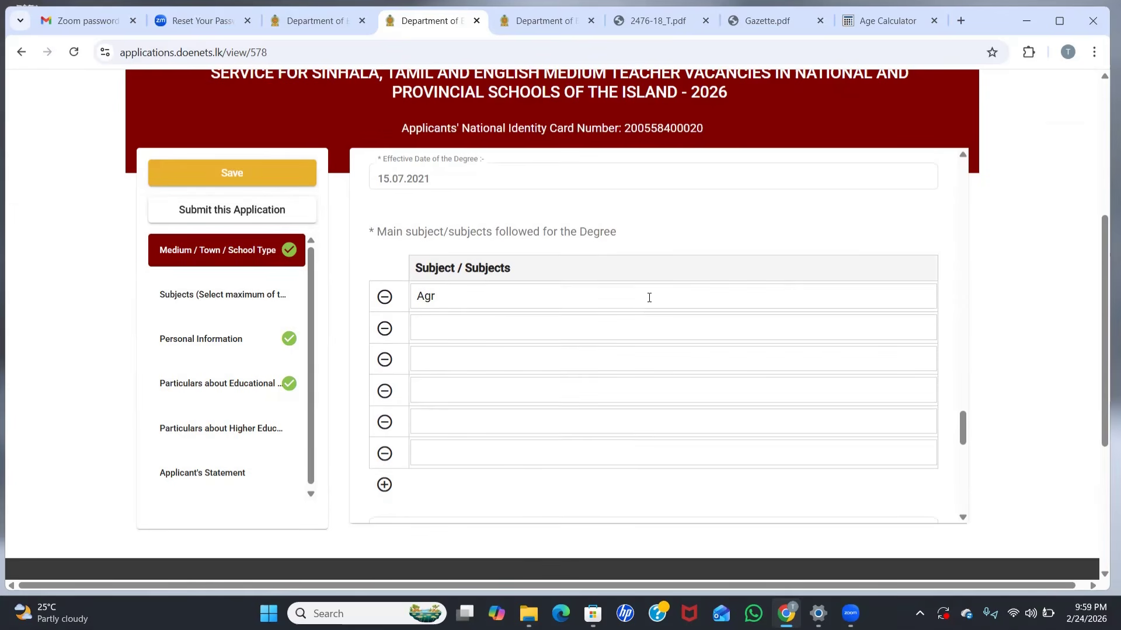
# Set the degree's medium to English.
pyautogui.scroll(-1, 648, 298)
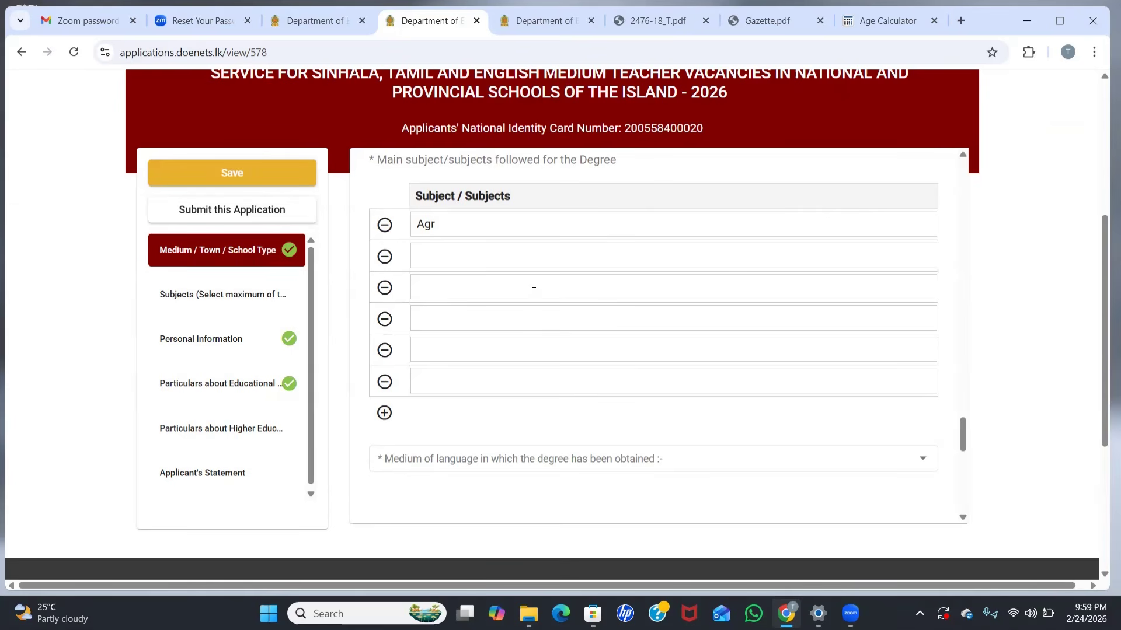
pyautogui.scroll(-1, 508, 306)
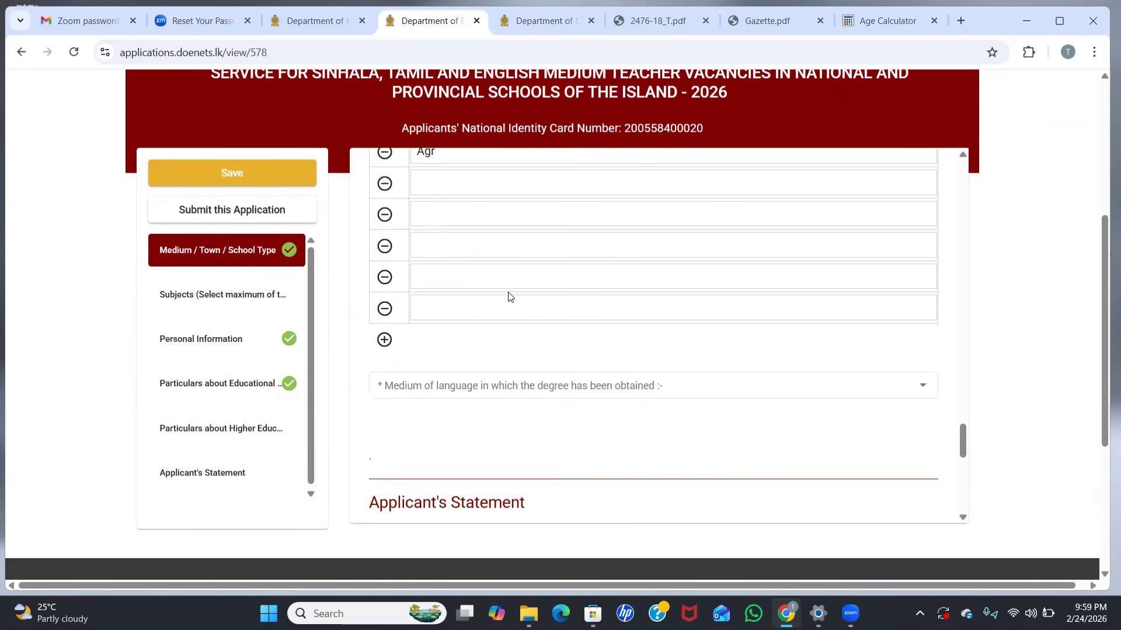
pyautogui.scroll(-1, 510, 295)
pyautogui.click(444, 320)
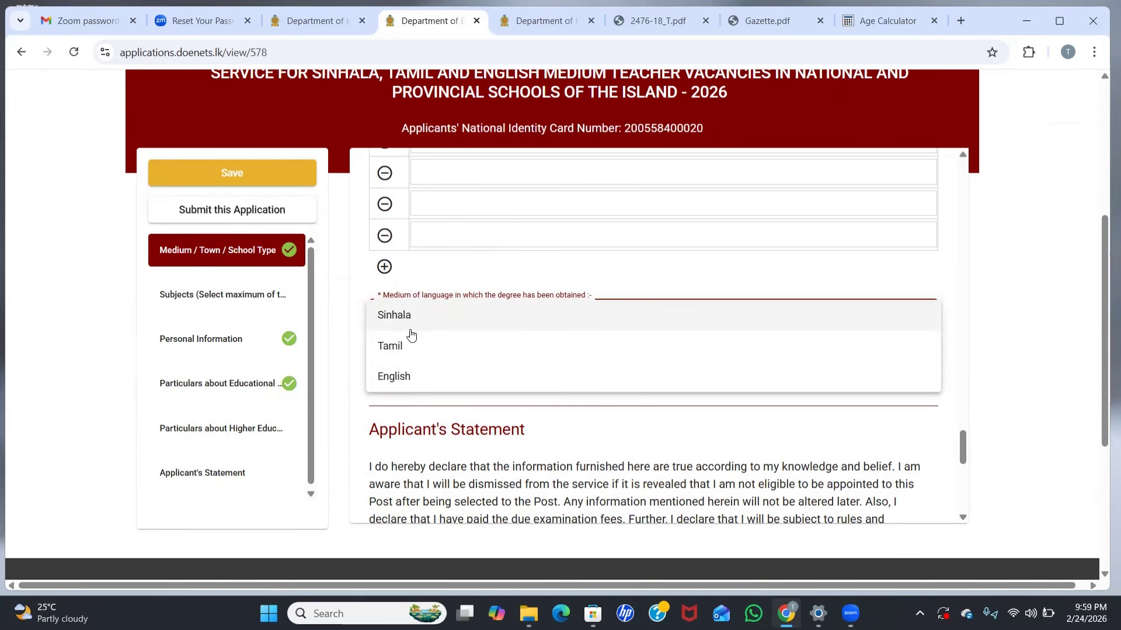
pyautogui.click(408, 377)
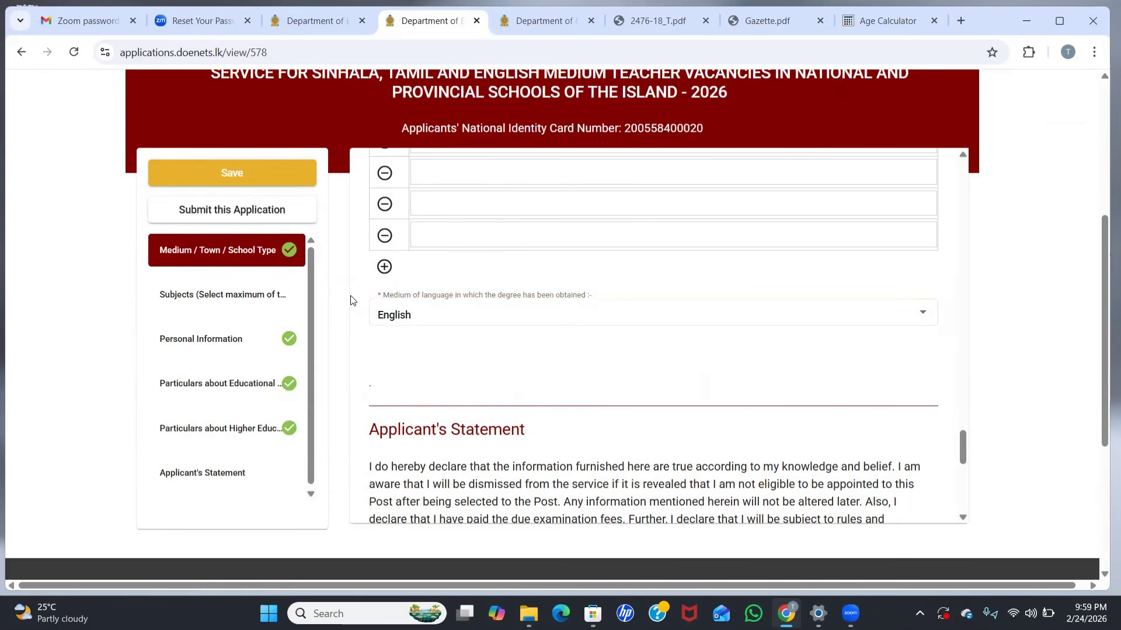
# Enter the applicant's full name in capitals as the signature.
pyautogui.scroll(-3, 658, 346)
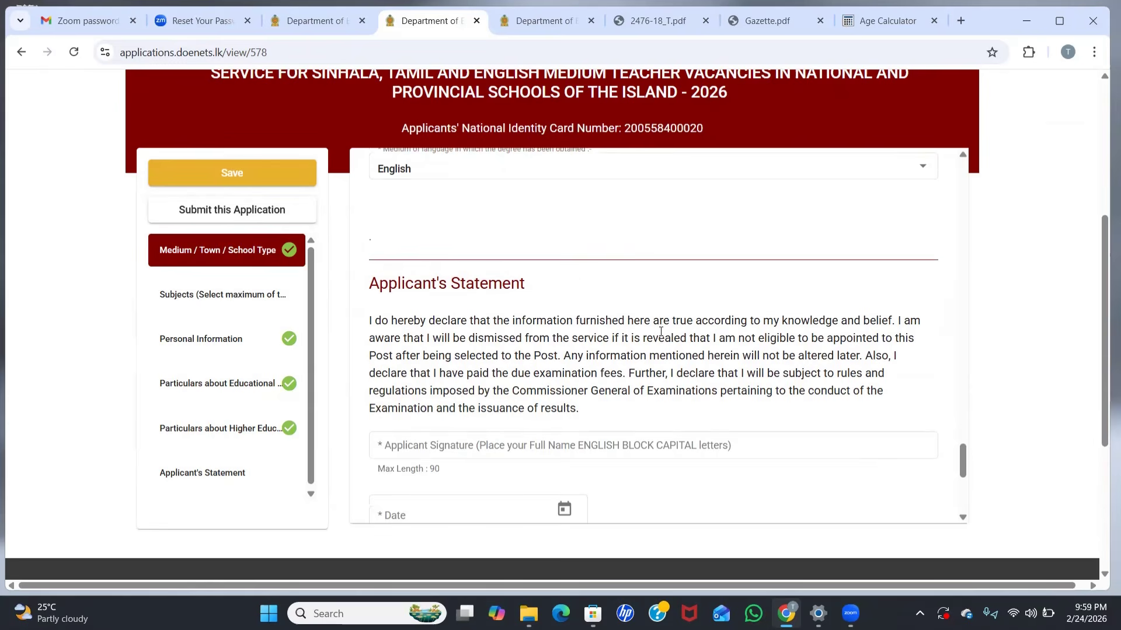
pyautogui.scroll(-2, 660, 332)
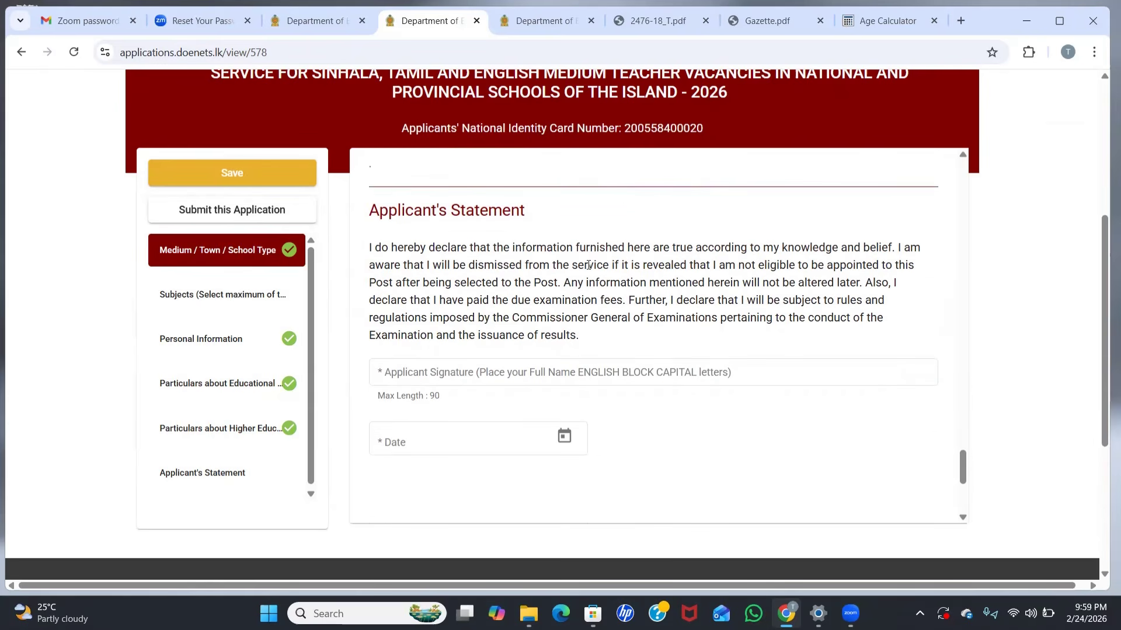
pyautogui.scroll(-1, 483, 303)
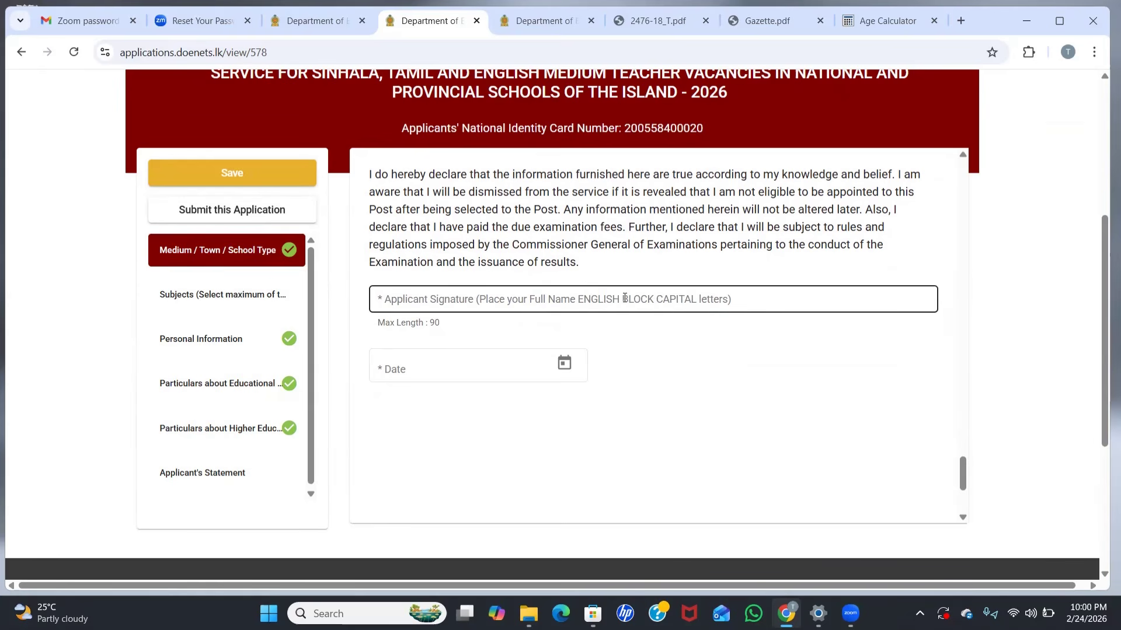
pyautogui.click(532, 302)
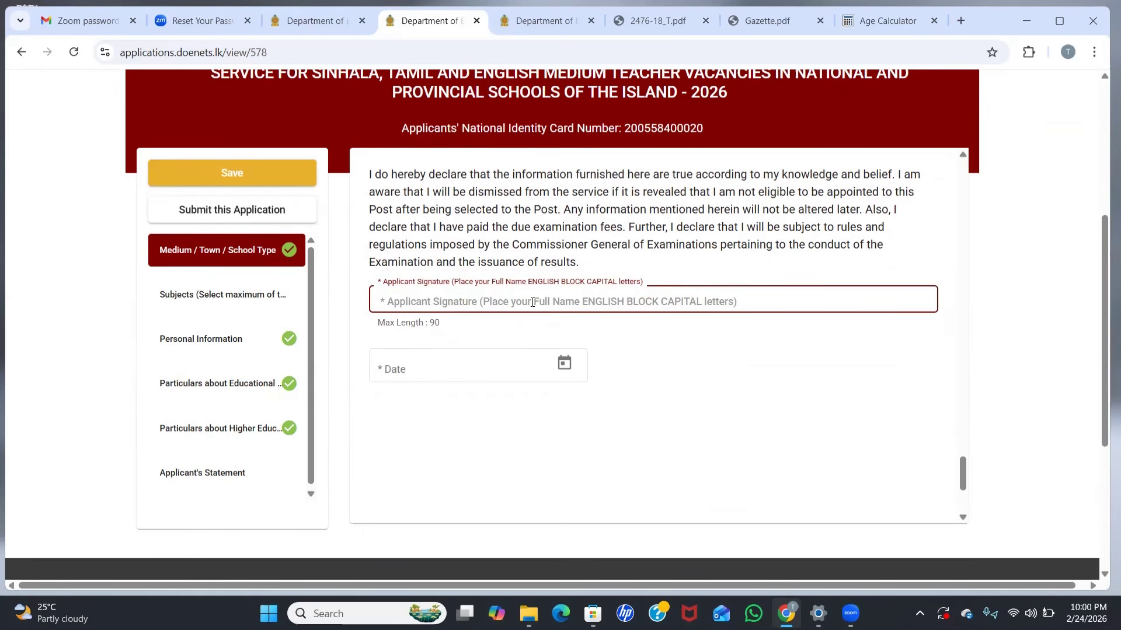
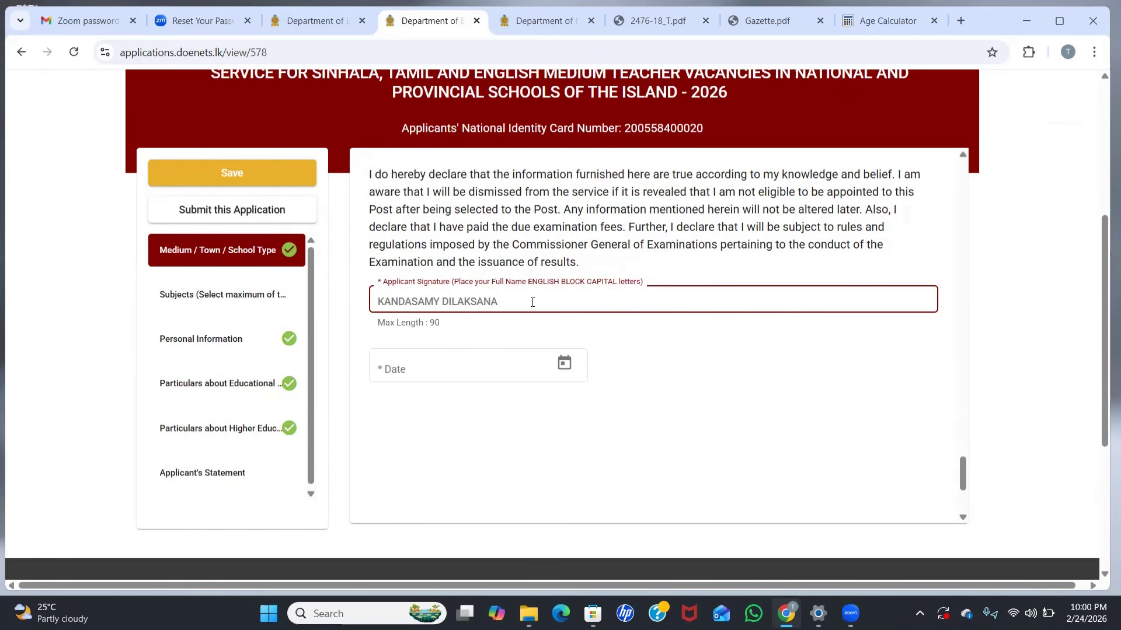
pyautogui.click(508, 327)
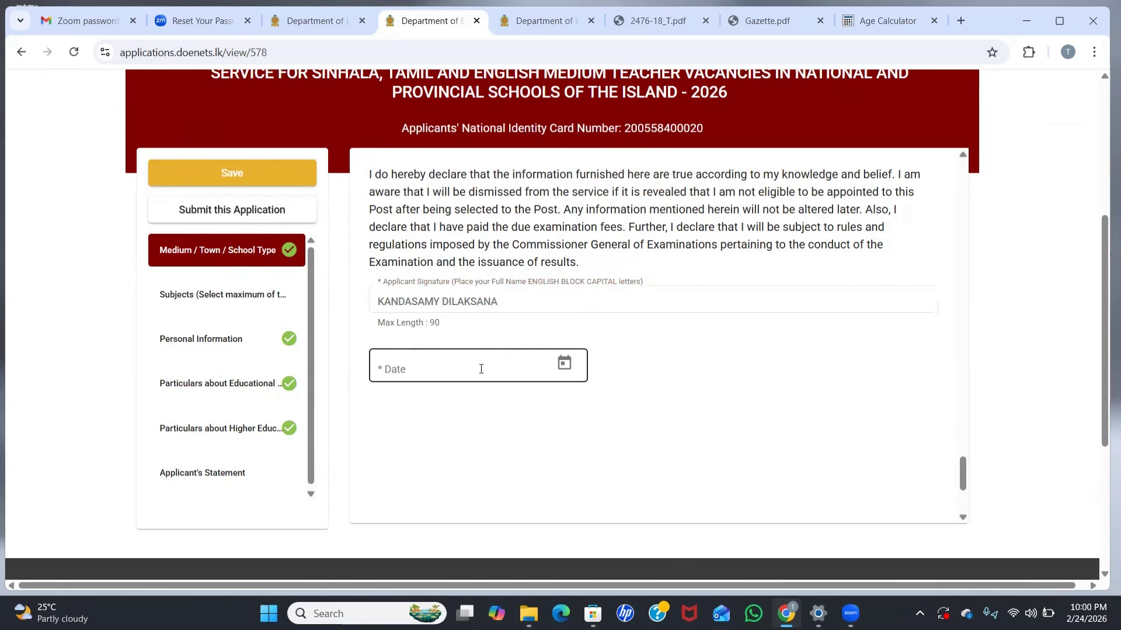
# Date the applicant's statement 24 February 2026.
pyautogui.click(565, 364)
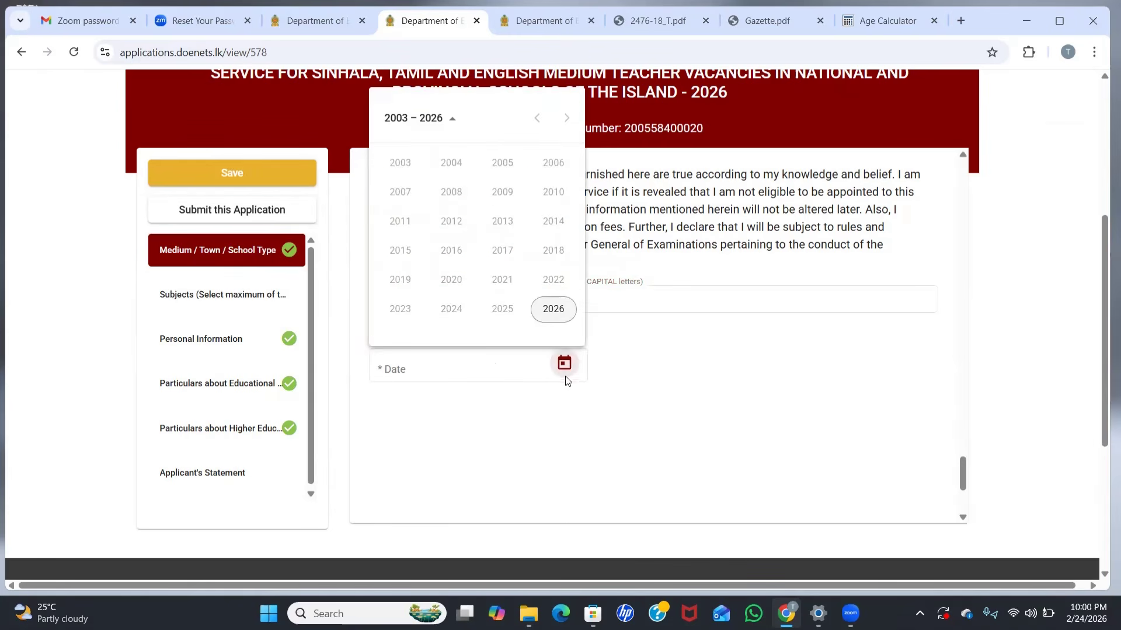
pyautogui.click(552, 309)
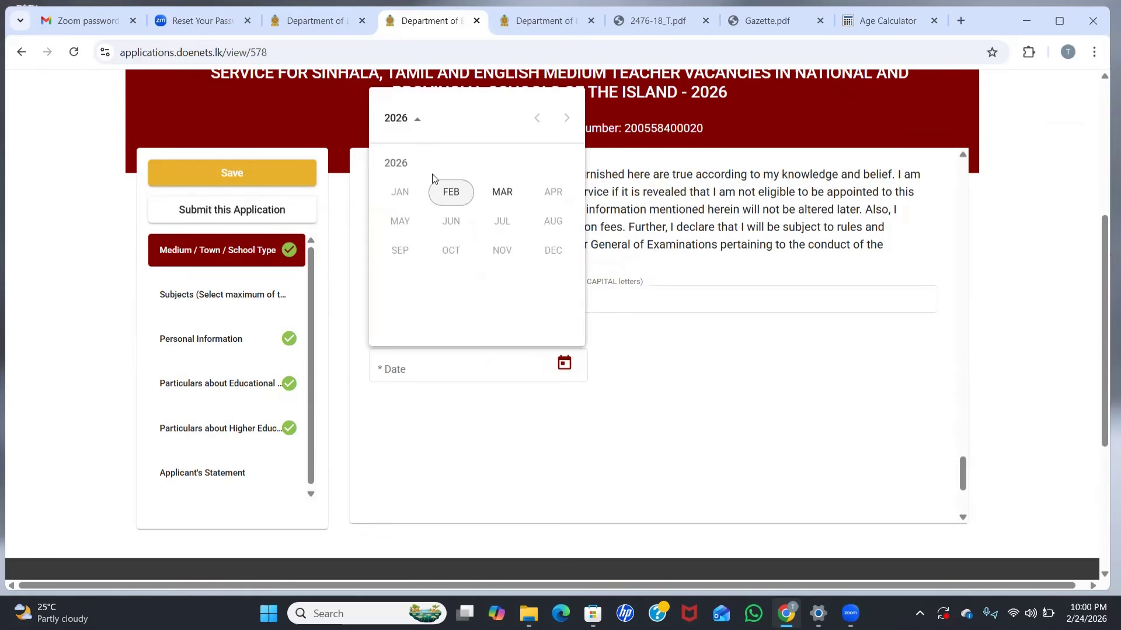
pyautogui.click(466, 194)
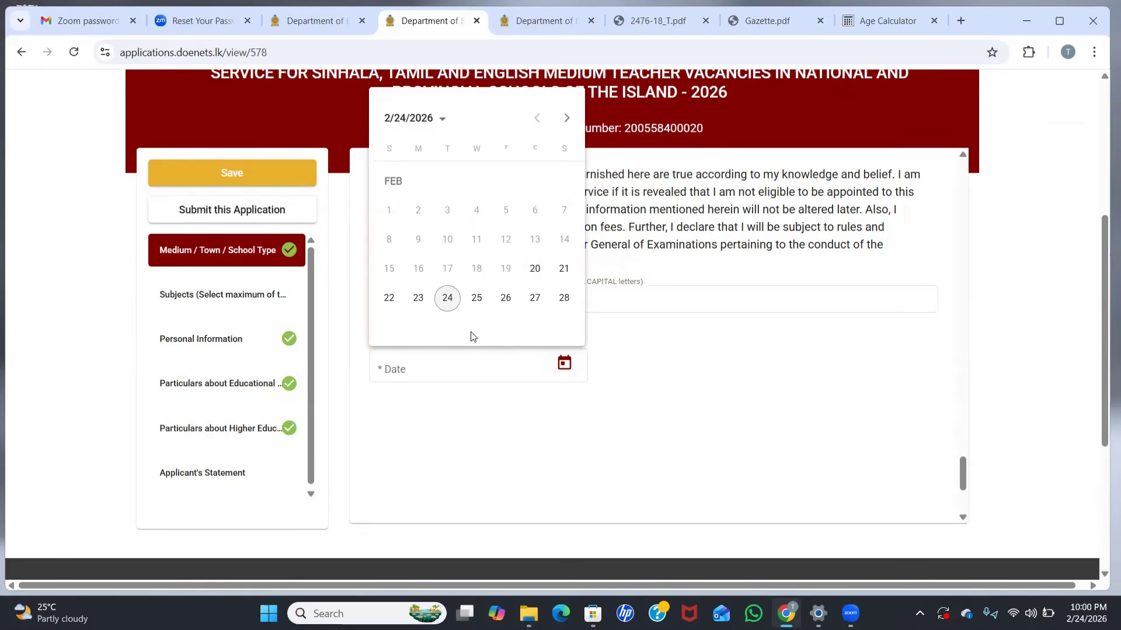
pyautogui.click(448, 296)
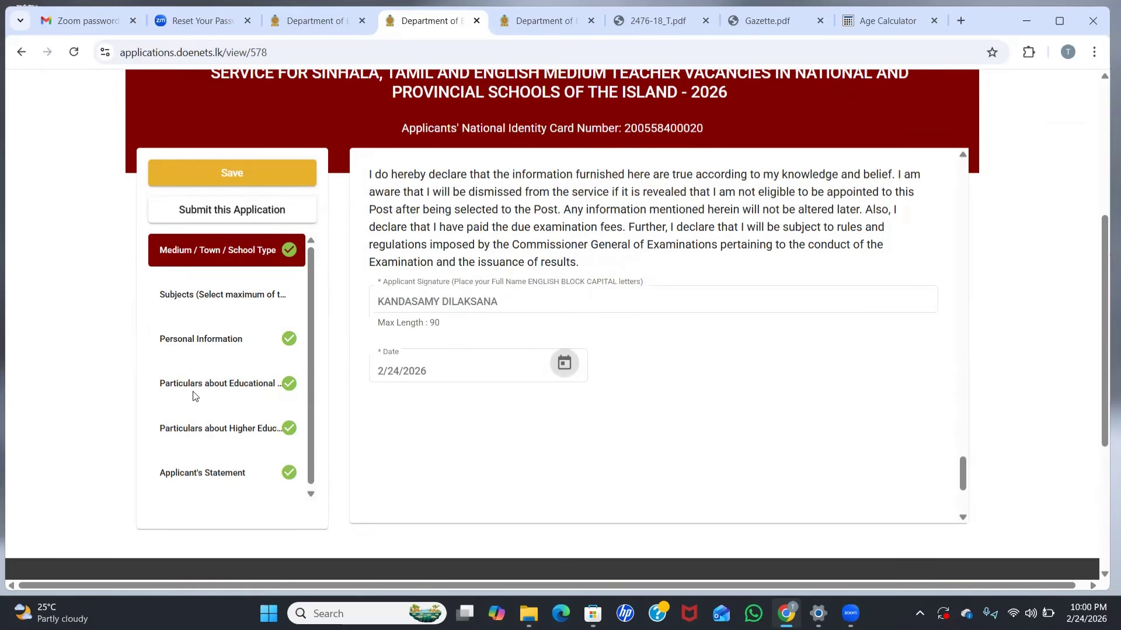
# Return to the Subjects section and scroll through the form to review it.
pyautogui.click(271, 300)
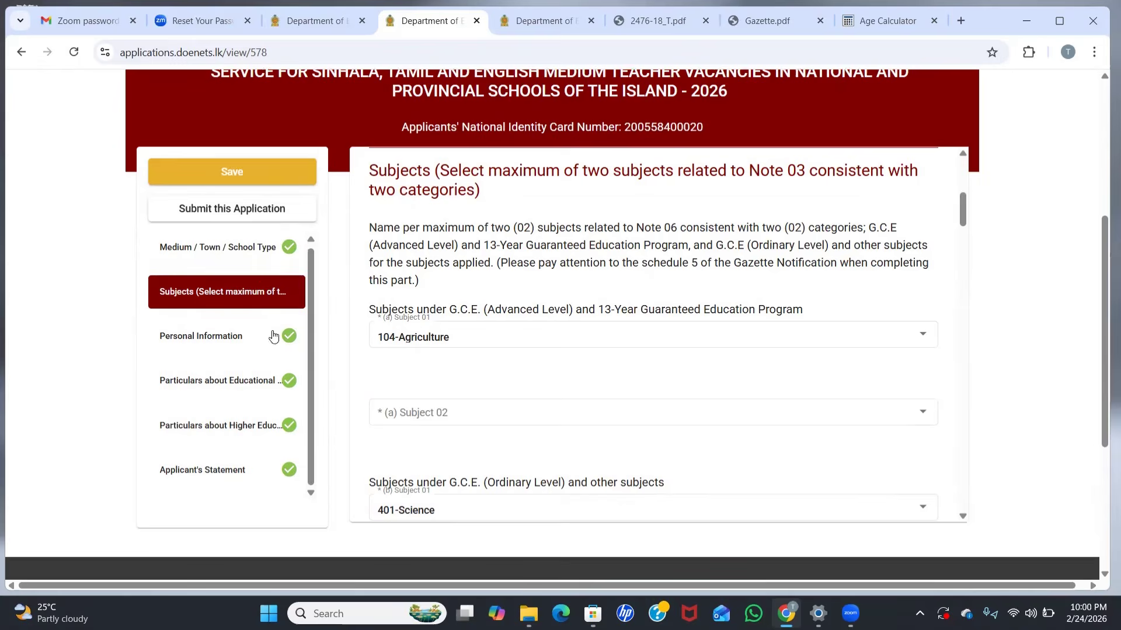
pyautogui.scroll(-1, 256, 211)
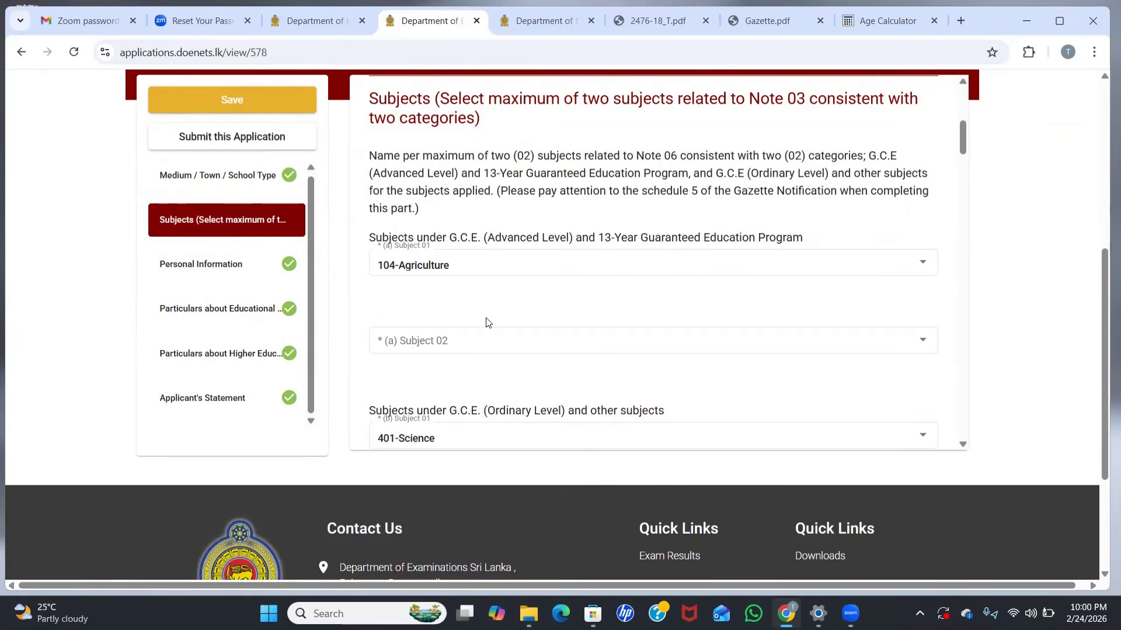
pyautogui.scroll(-1, 486, 321)
pyautogui.scroll(-1, 488, 322)
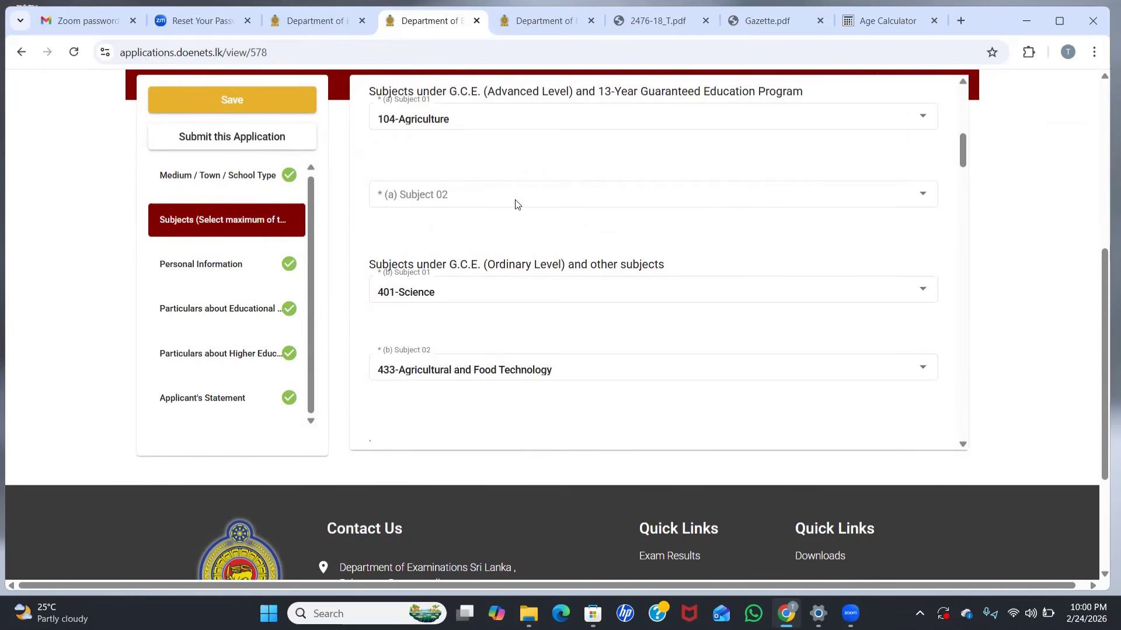
pyautogui.scroll(-5, 515, 216)
pyautogui.scroll(-15, 501, 232)
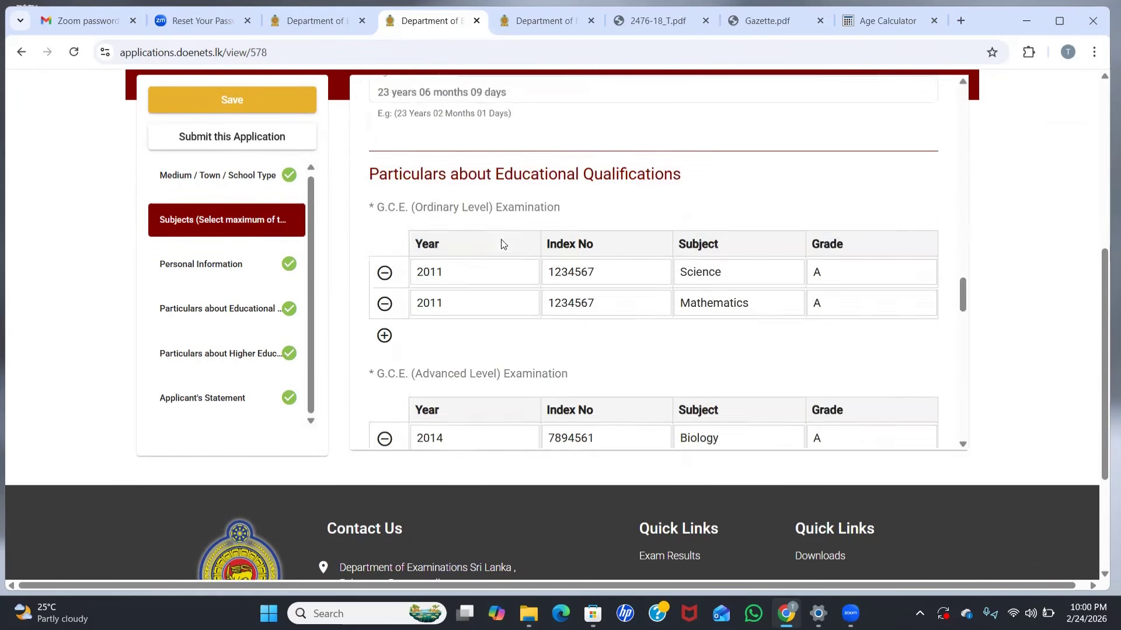
pyautogui.scroll(-5, 500, 239)
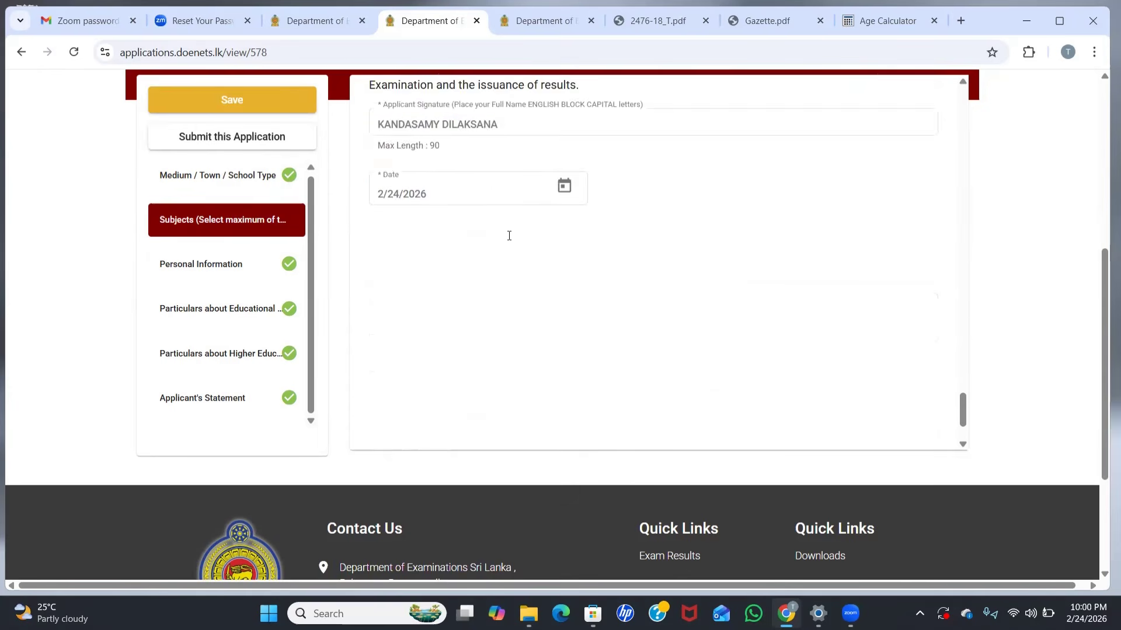
pyautogui.scroll(10, 511, 237)
pyautogui.scroll(5, 513, 238)
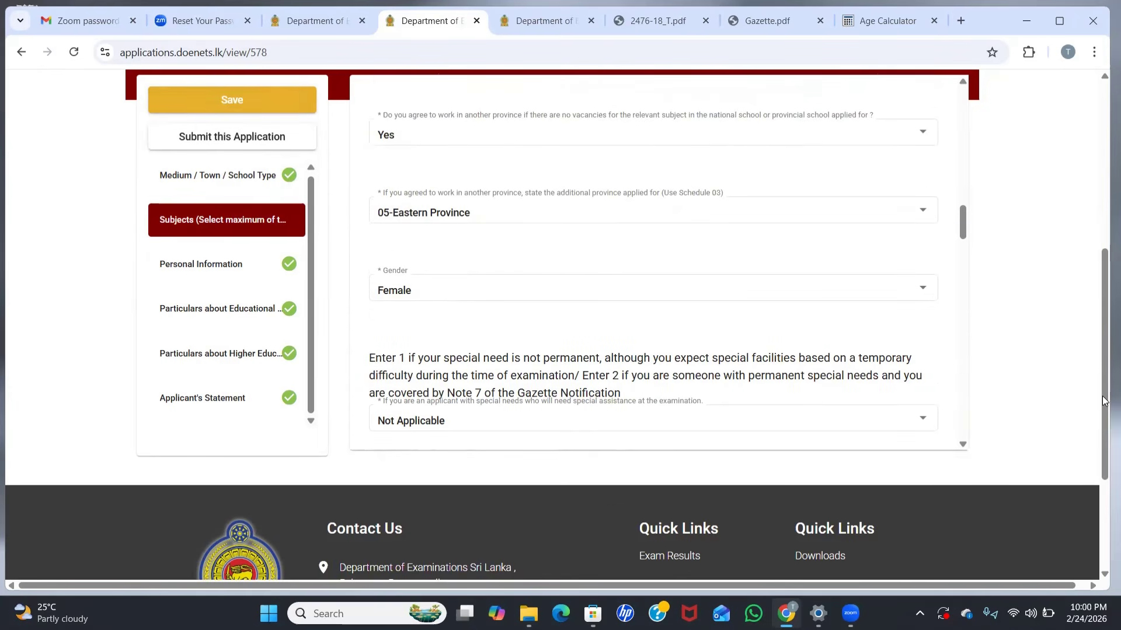
pyautogui.scroll(5, 623, 276)
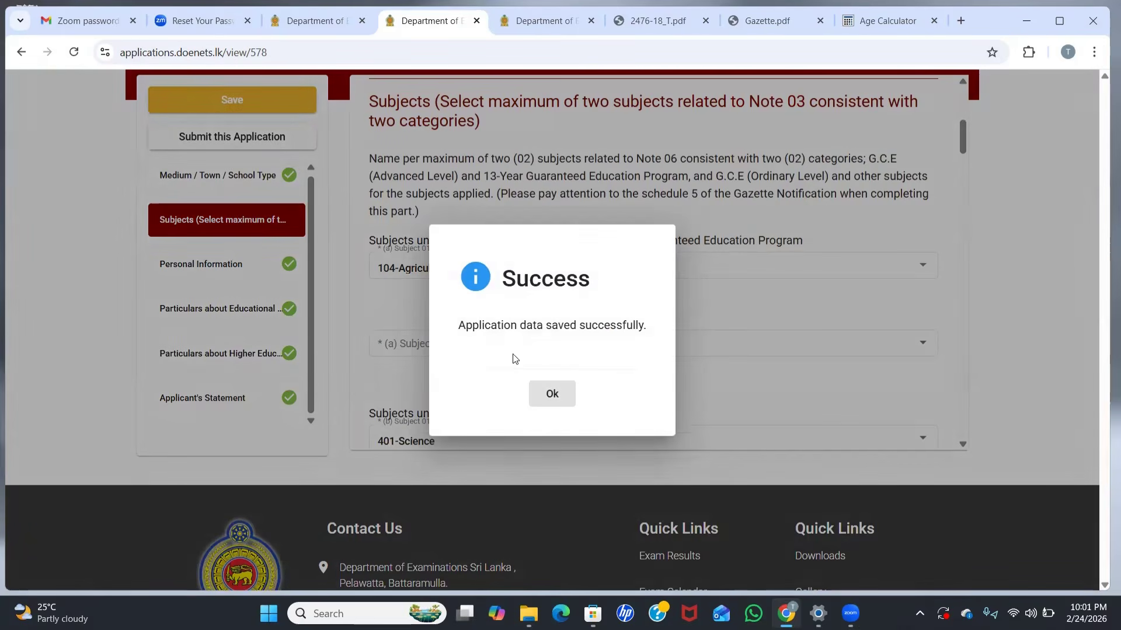
# Dismiss the save confirmation, attempt submission, and dismiss the missing-fields error.
pyautogui.click(555, 397)
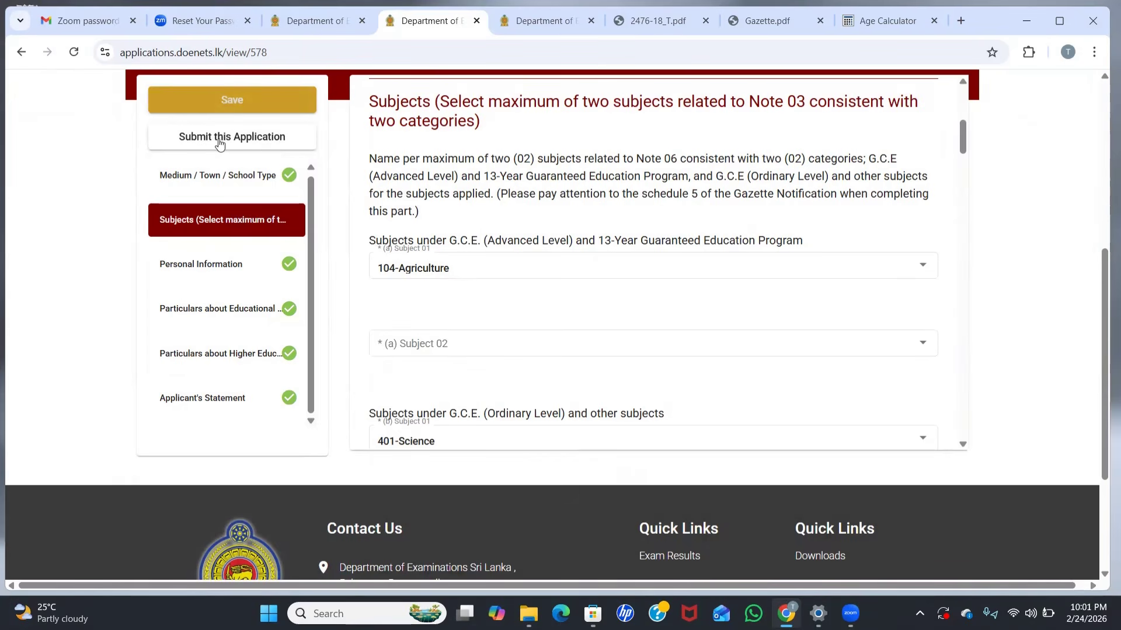
pyautogui.click(276, 137)
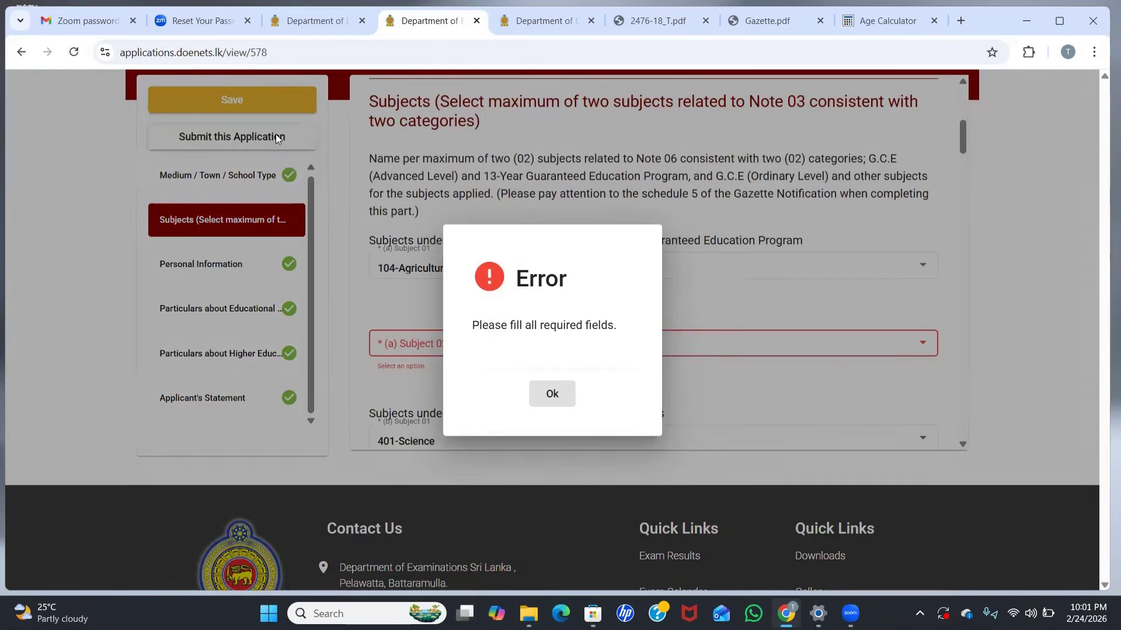
pyautogui.click(559, 394)
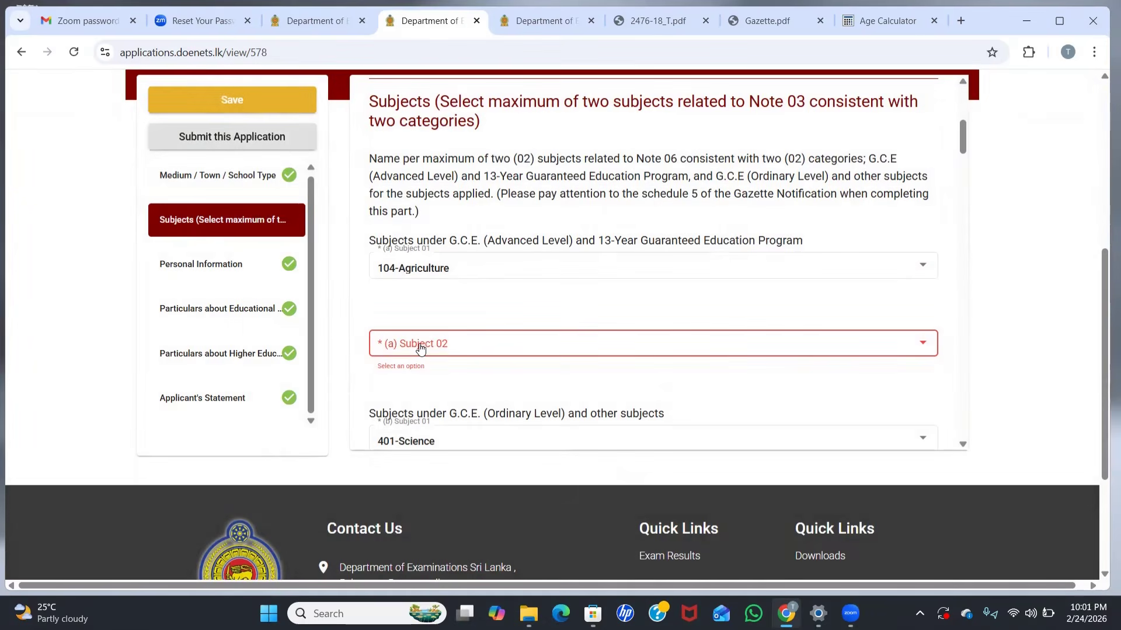
# Set A-Level Subject 02 to Not Applicable.
pyautogui.click(429, 343)
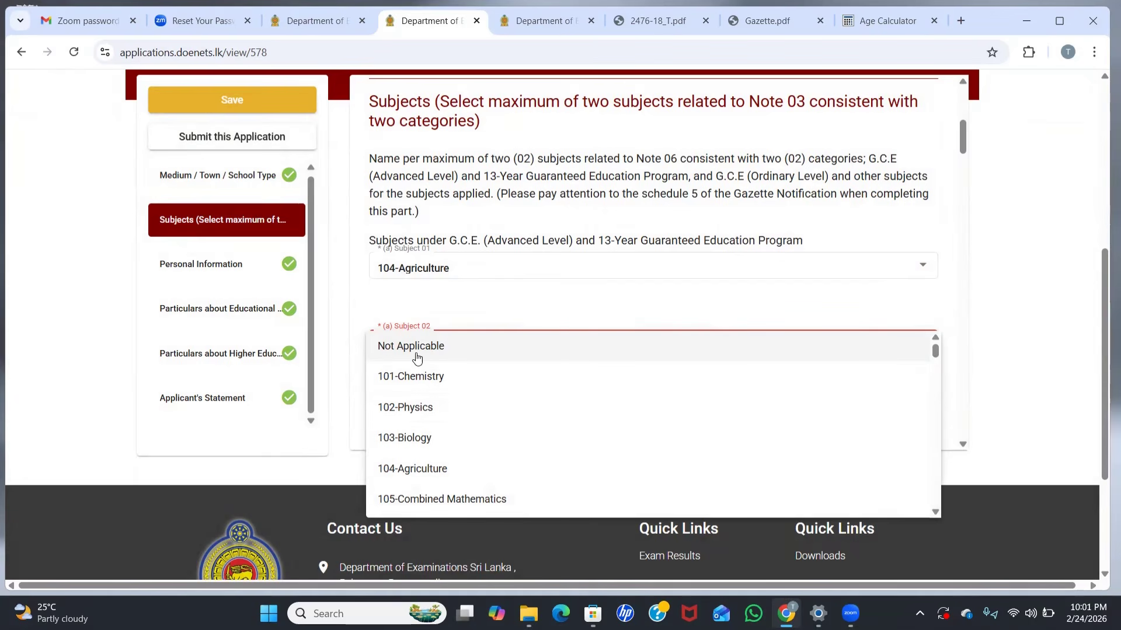
pyautogui.click(416, 349)
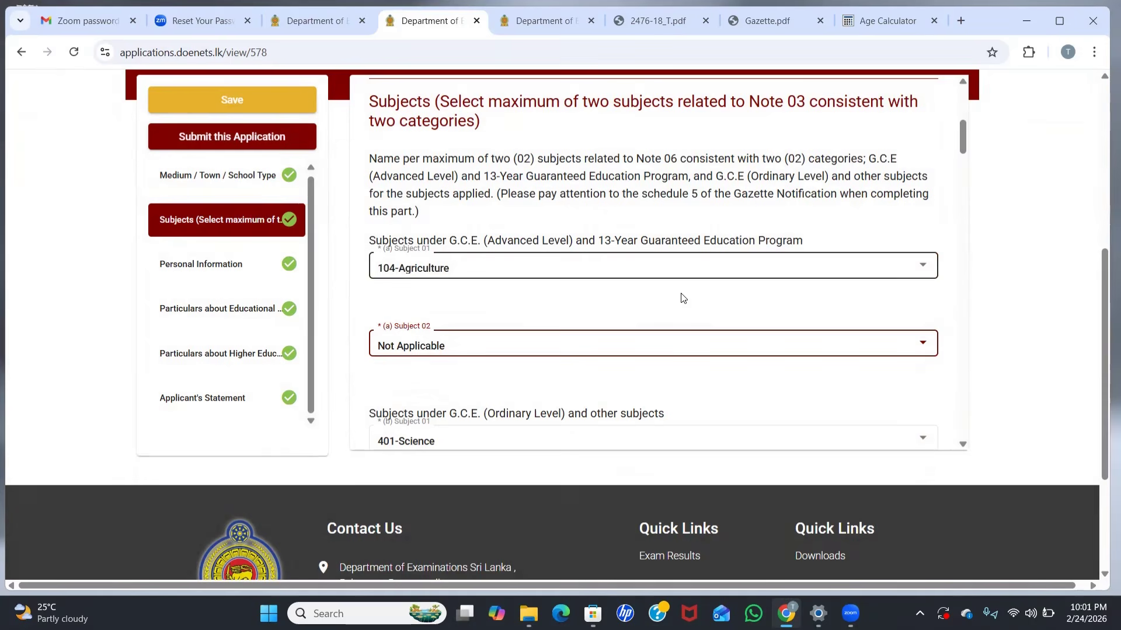
pyautogui.click(469, 305)
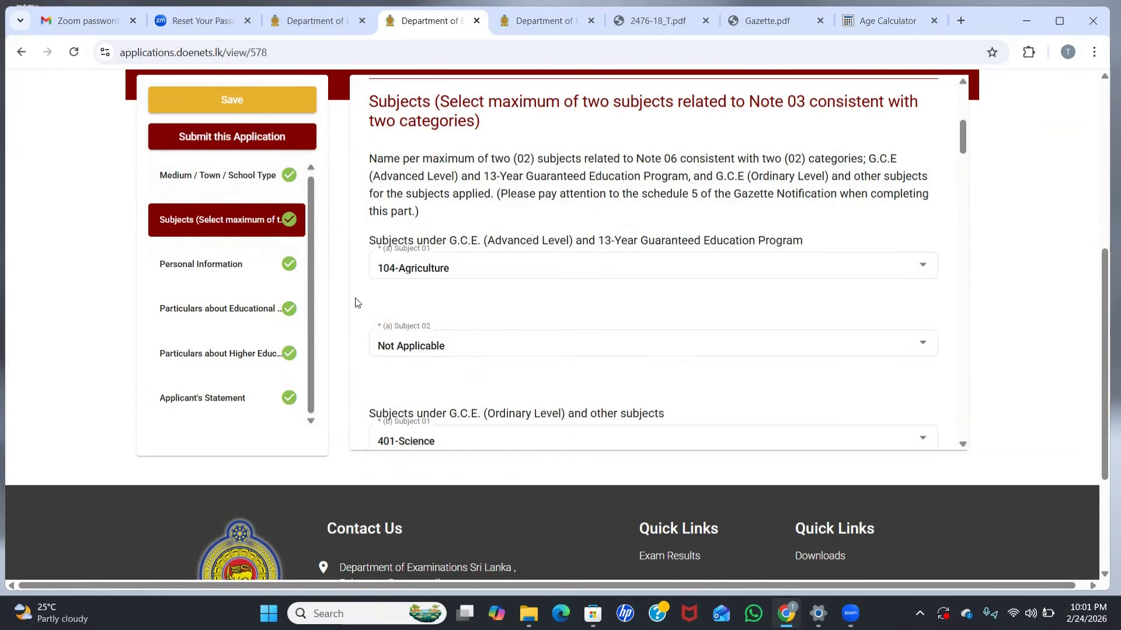
# Submit the application, tick the accuracy confirmation in the preview, and proceed to the 2,700.00 LKR fee.
pyautogui.click(242, 142)
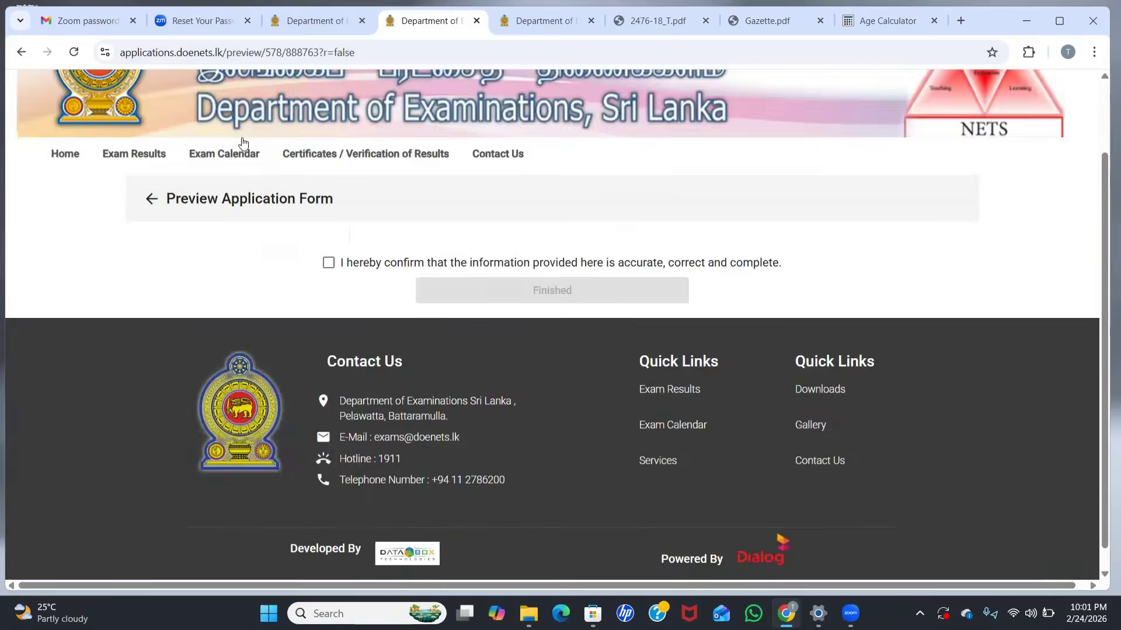
pyautogui.scroll(-15, 529, 279)
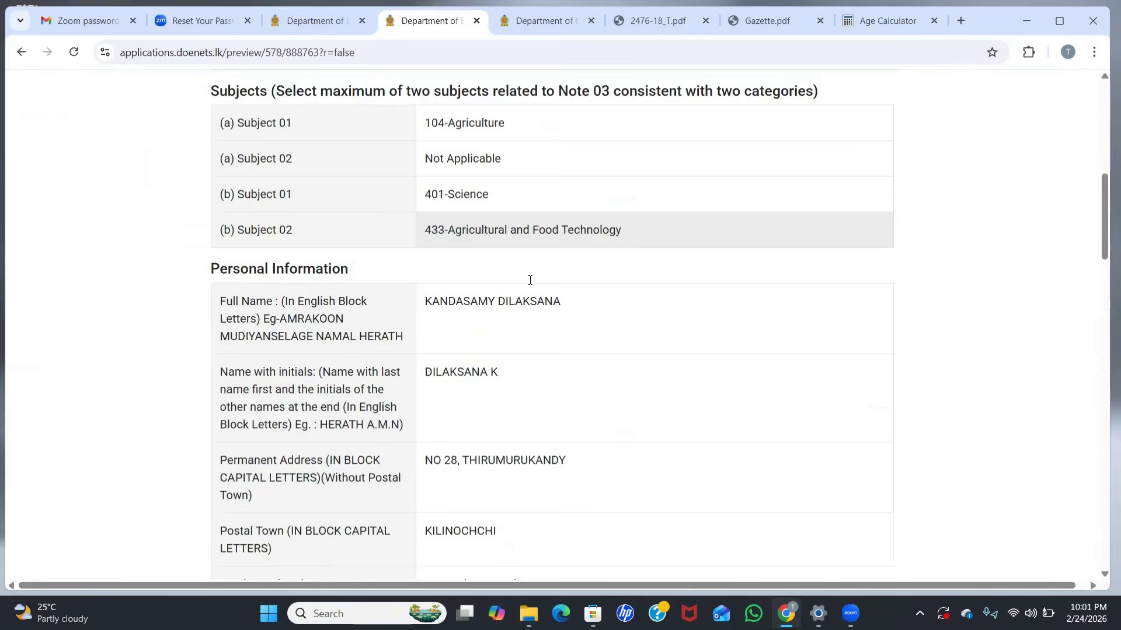
pyautogui.scroll(-20, 531, 284)
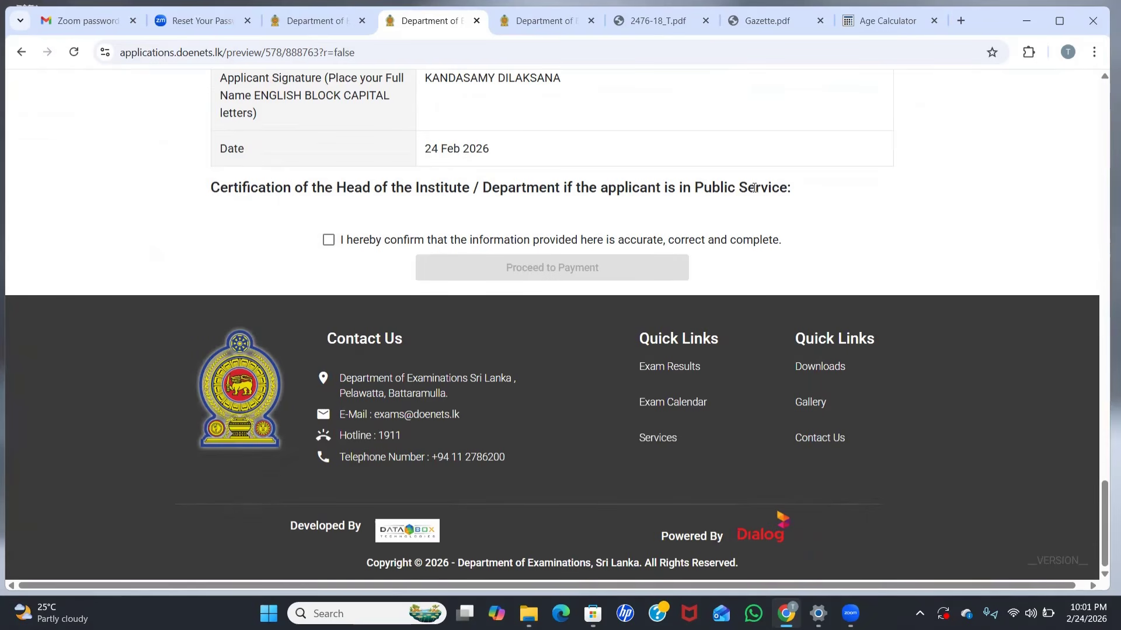
pyautogui.click(329, 240)
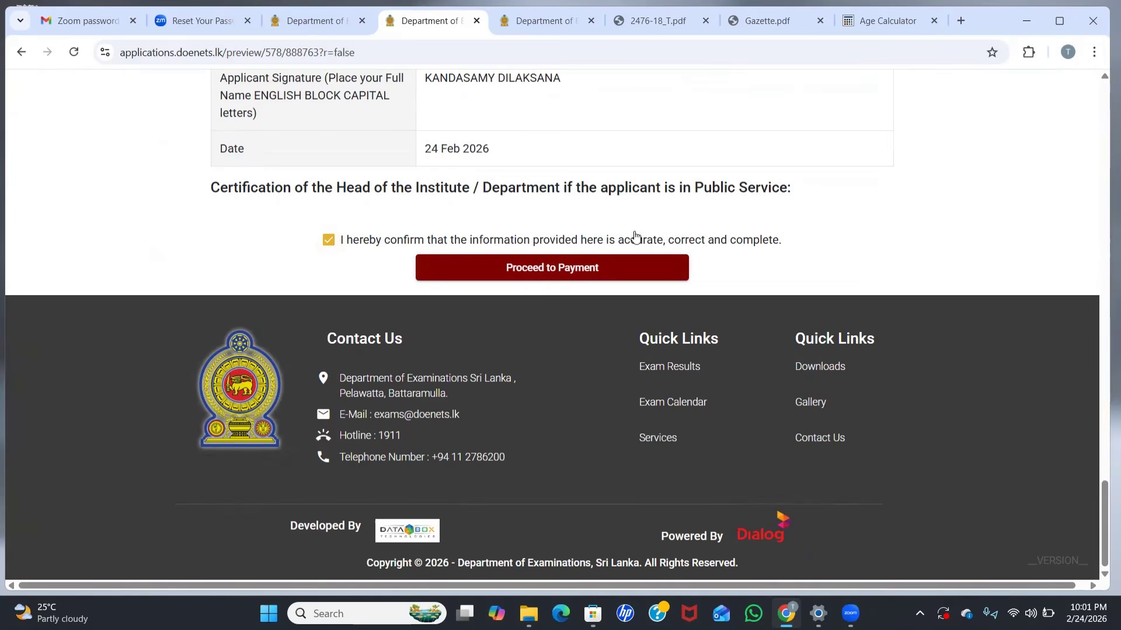
pyautogui.click(525, 277)
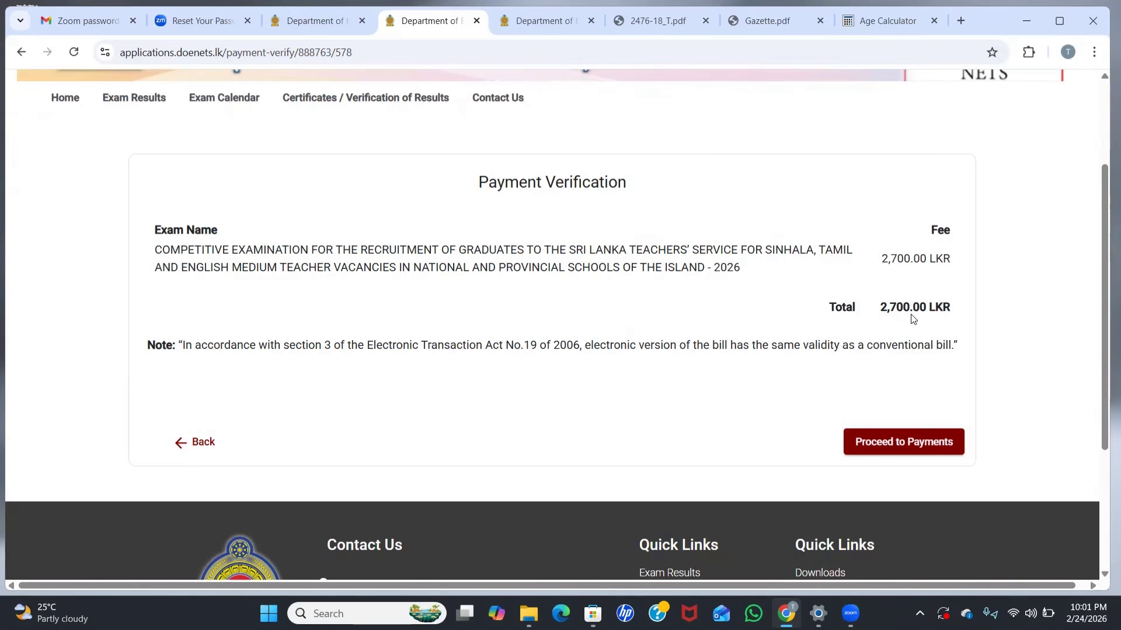
# Choose Visa/Mastercard card payment to reach the Bank of Ceylon gateway totalling Rs2,747.25.
pyautogui.click(892, 453)
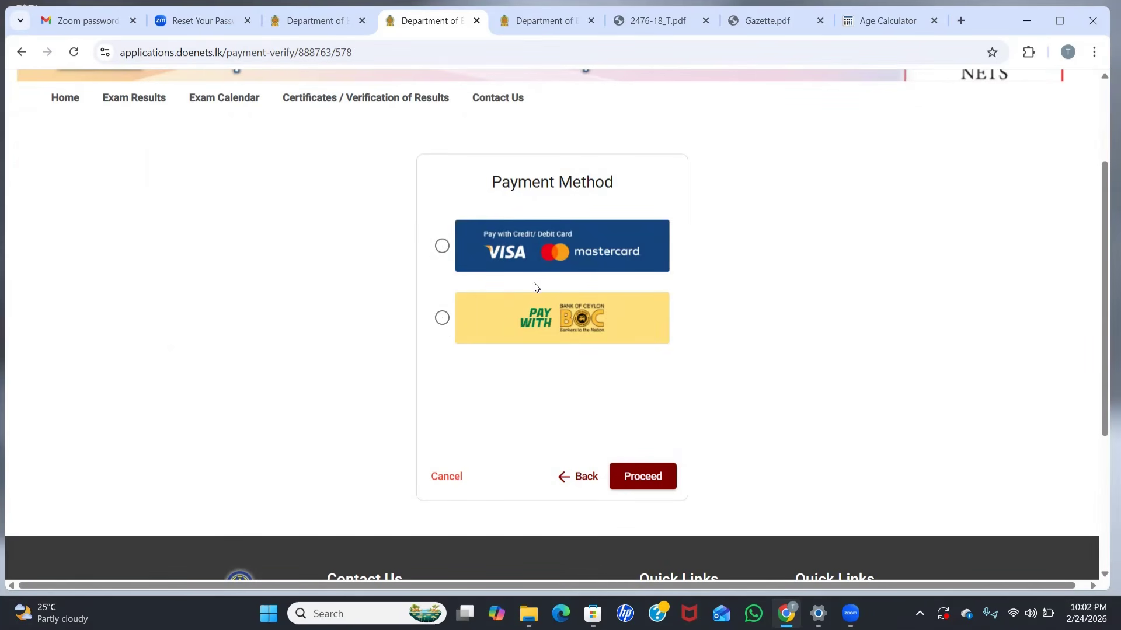
pyautogui.click(443, 247)
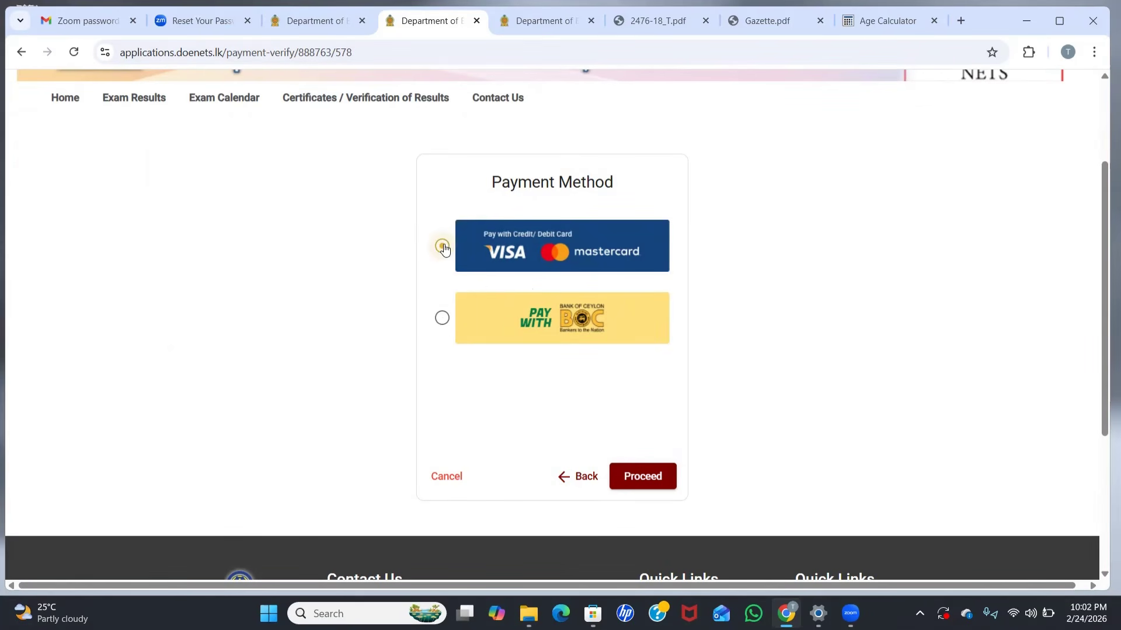
pyautogui.click(643, 478)
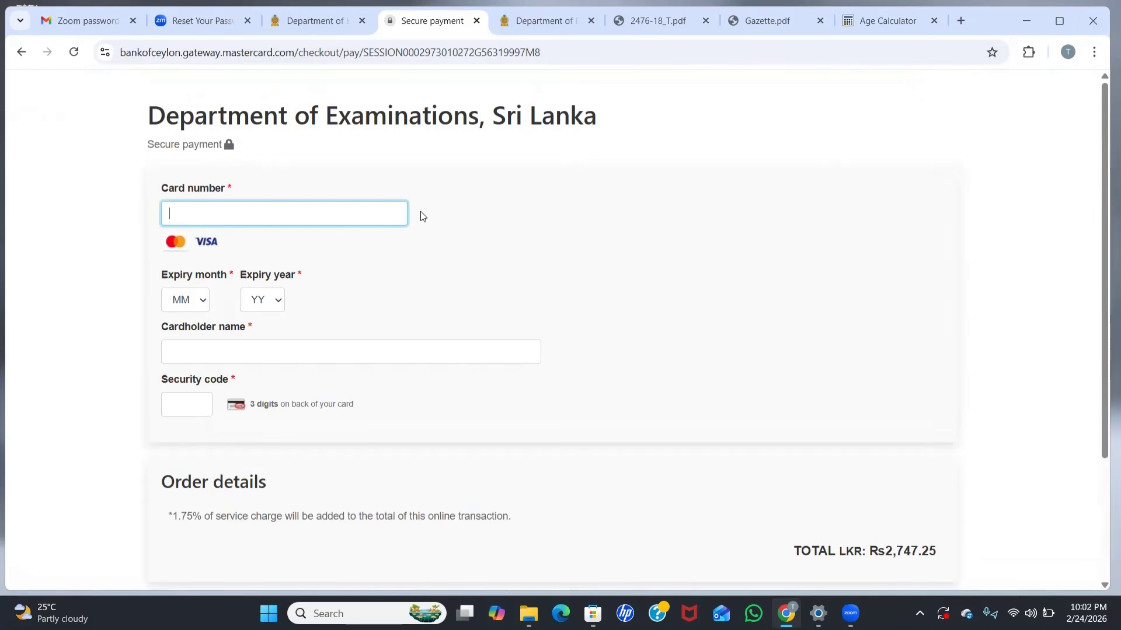
pyautogui.click(265, 212)
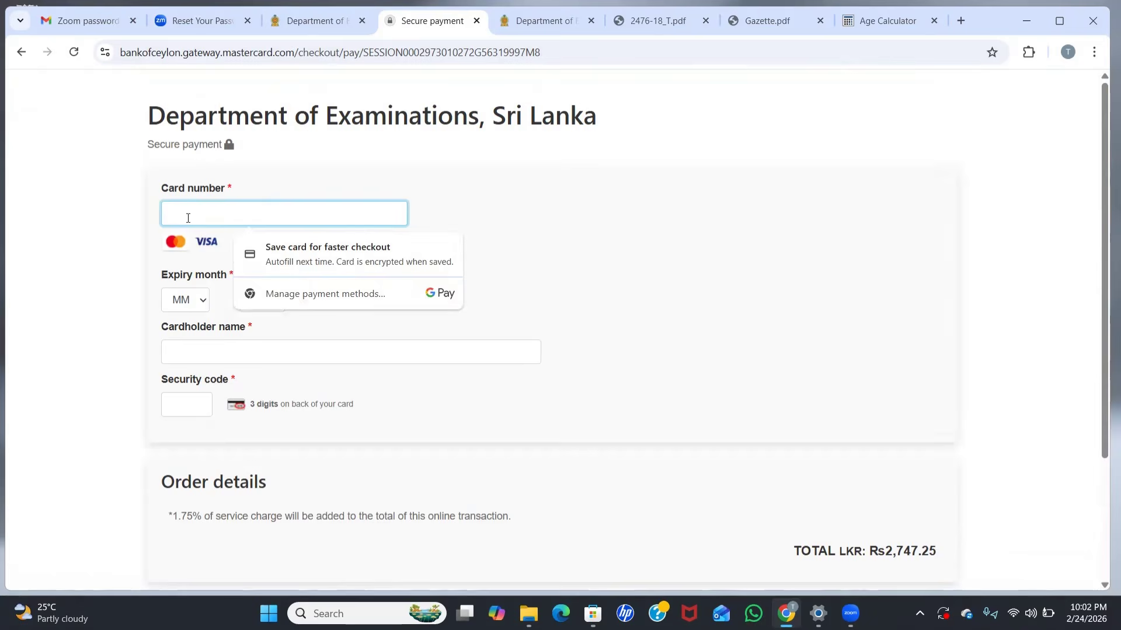
pyautogui.scroll(-1, 188, 217)
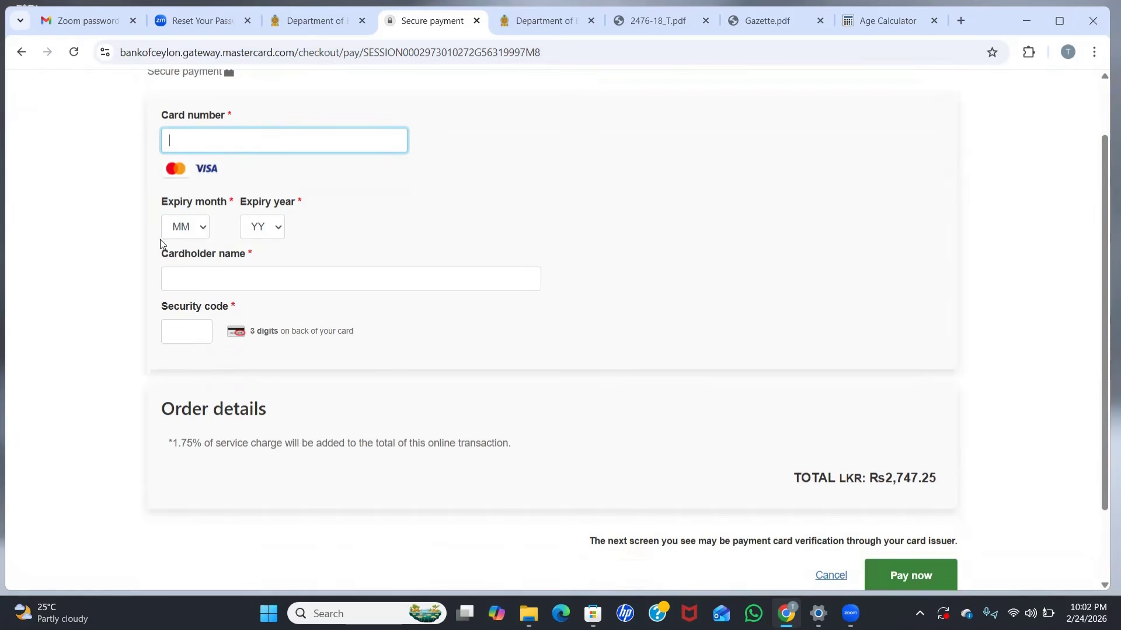
pyautogui.click(203, 229)
pyautogui.click(203, 229)
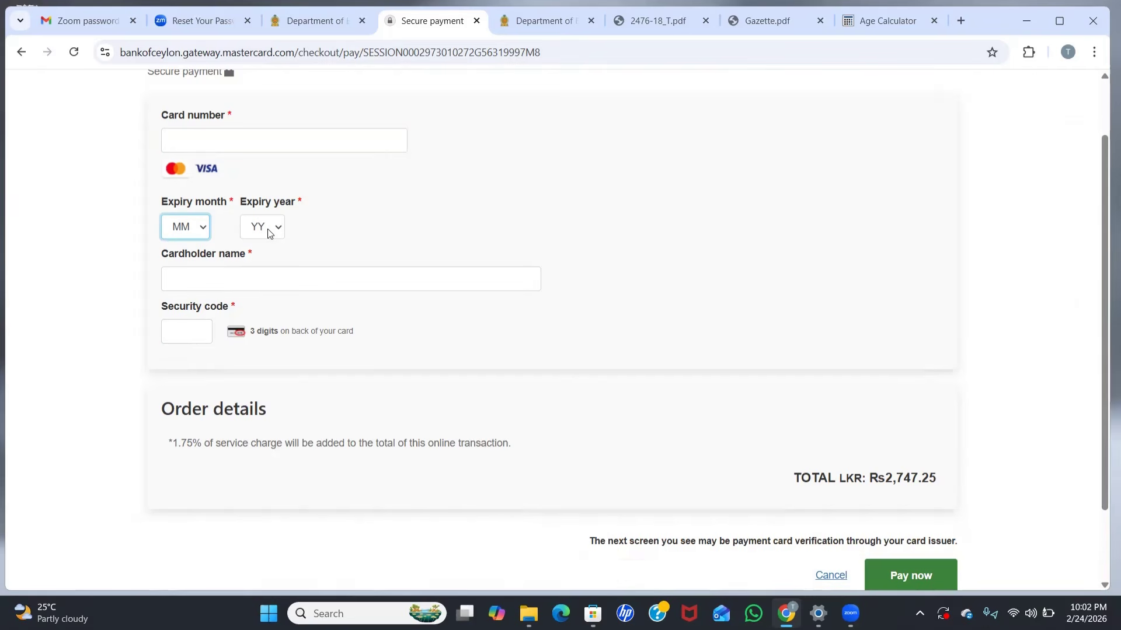
pyautogui.click(320, 244)
pyautogui.click(264, 282)
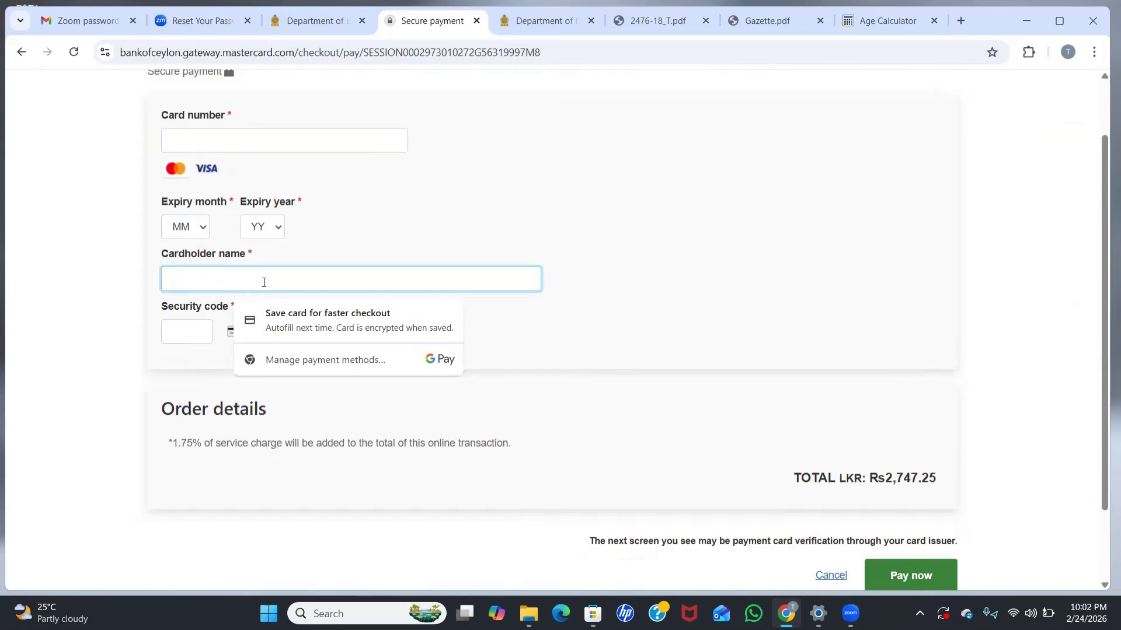
pyautogui.click(703, 178)
pyautogui.scroll(-1, 243, 275)
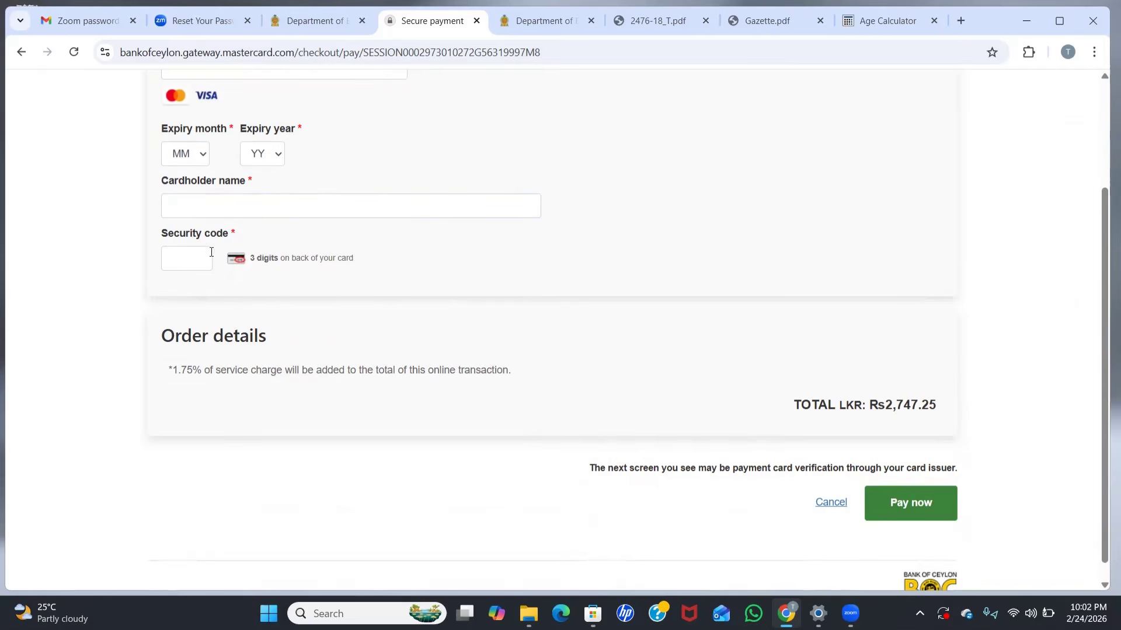
pyautogui.click(189, 264)
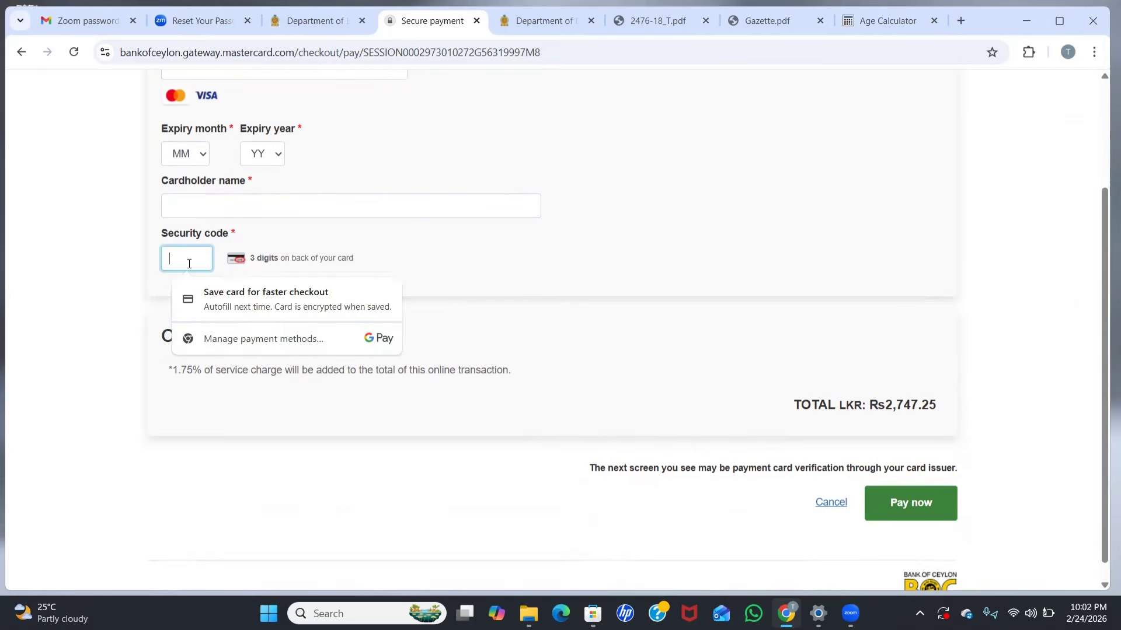
pyautogui.click(596, 255)
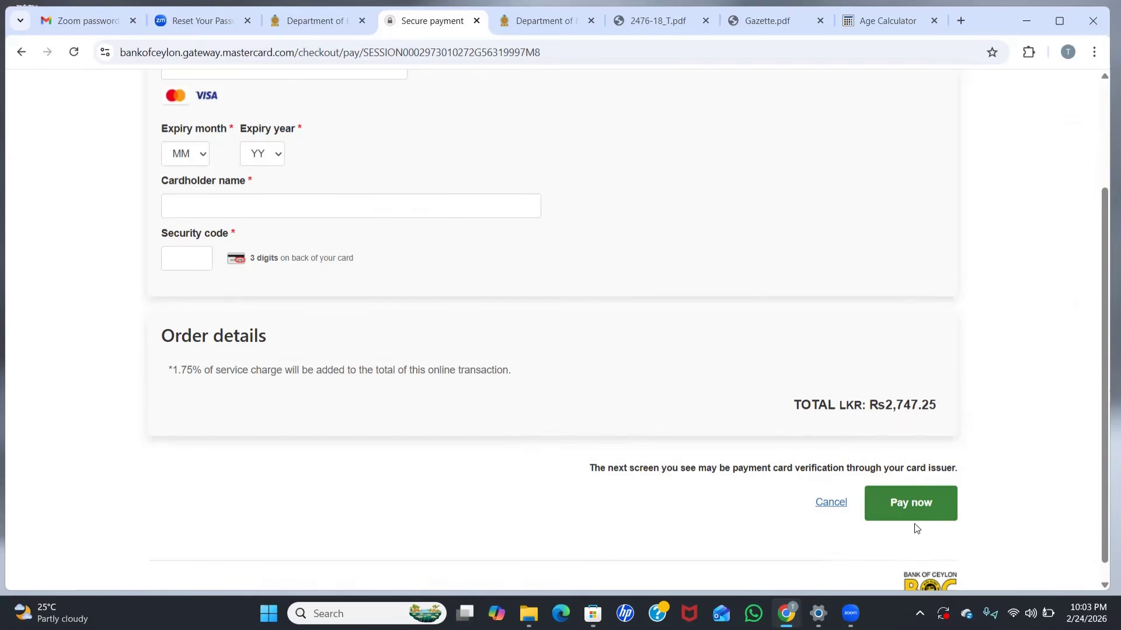
# Leave the Rs2,747.25 Mastercard payment form unfilled and return to the doenets.lk tab.
pyautogui.click(309, 22)
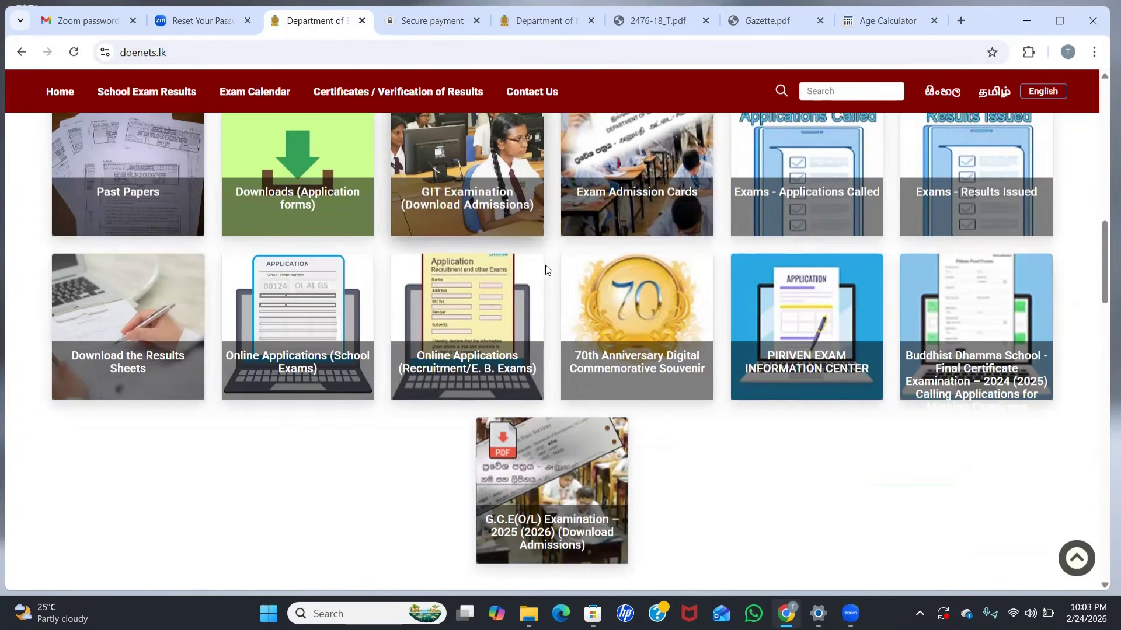
# Open the Recruitment/E. B. Exams application system, check Continue After Payment, then return to its start page.
pyautogui.click(479, 354)
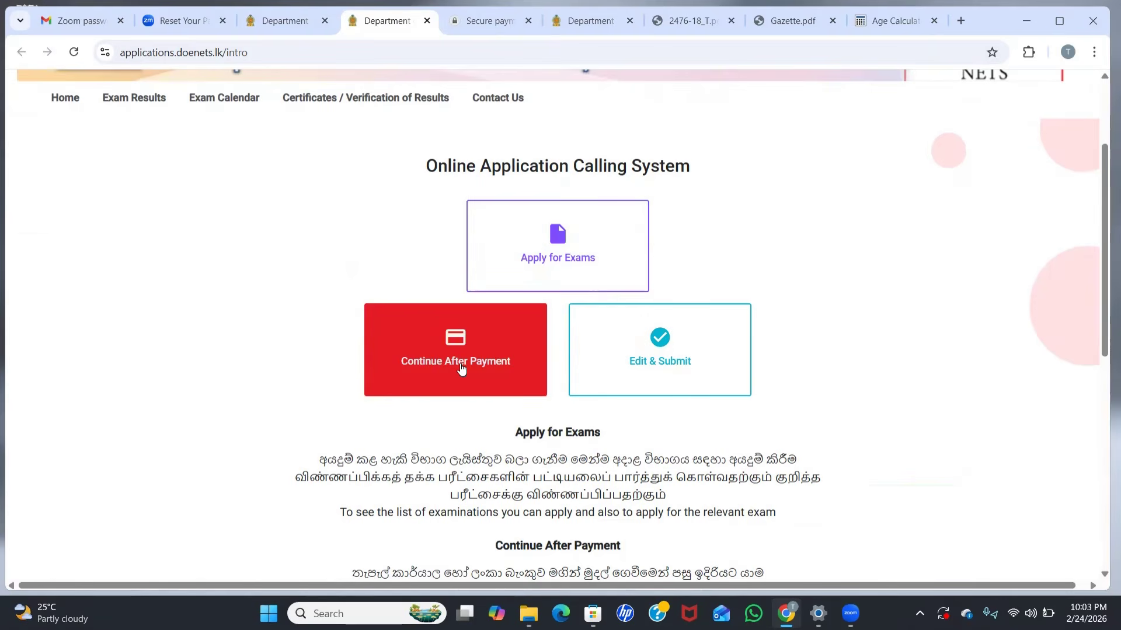
pyautogui.click(484, 361)
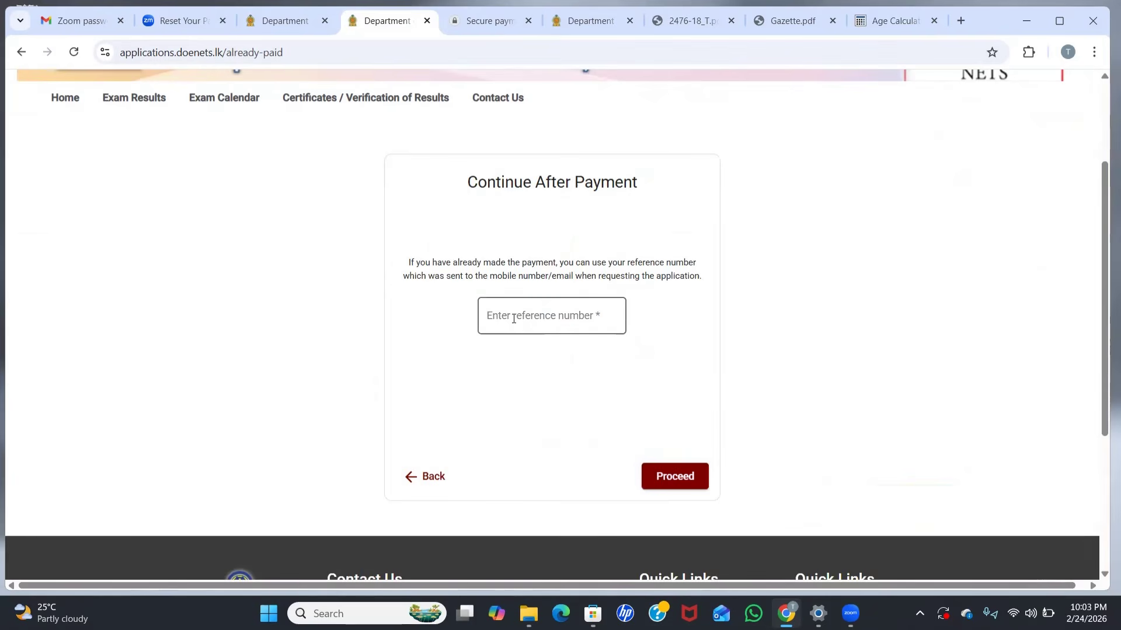
pyautogui.click(516, 321)
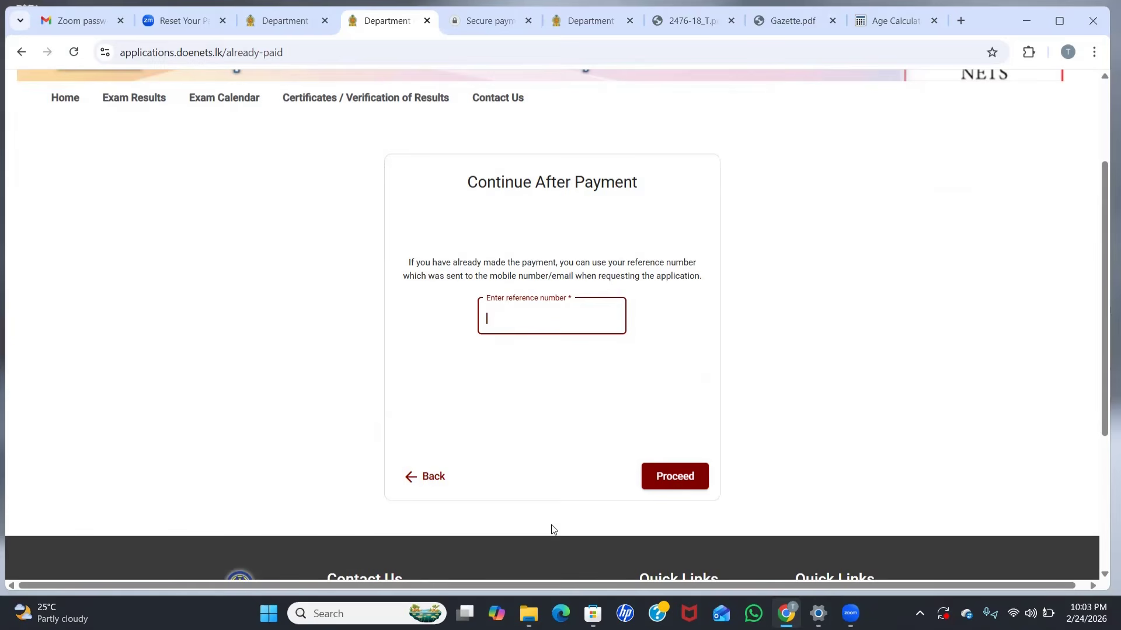
pyautogui.click(425, 479)
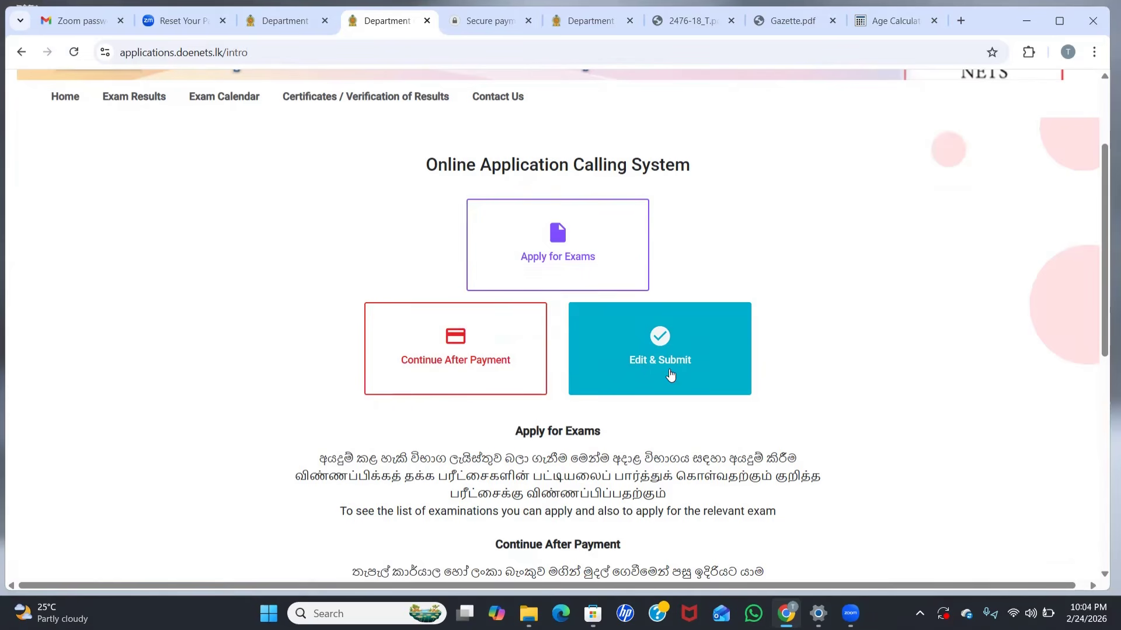
pyautogui.scroll(-2, 672, 374)
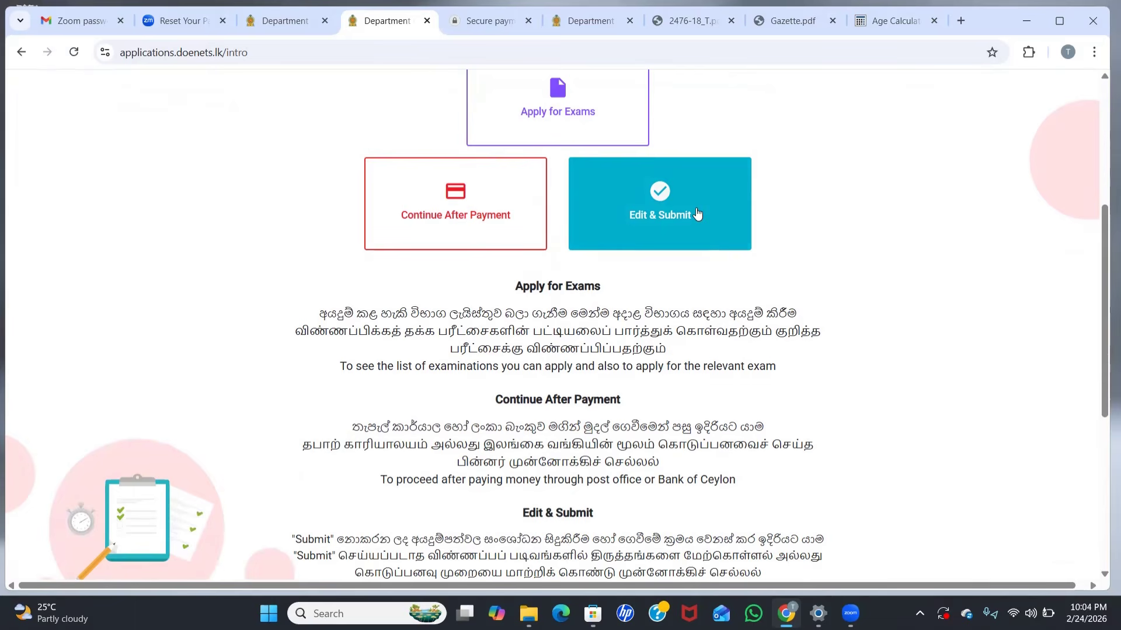
pyautogui.click(699, 217)
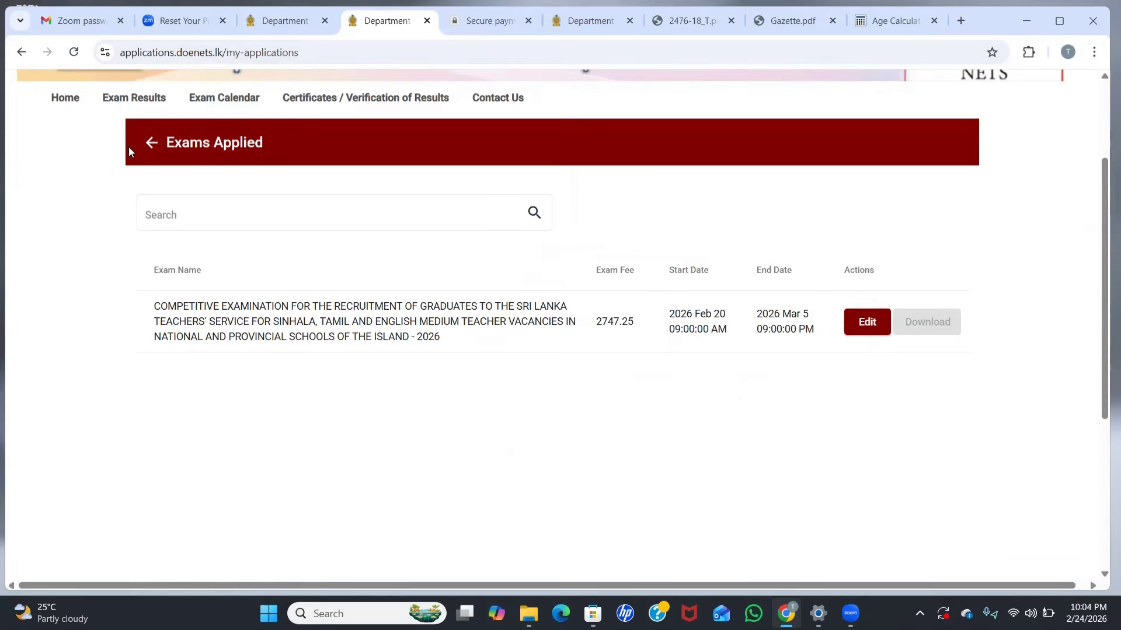
pyautogui.click(150, 144)
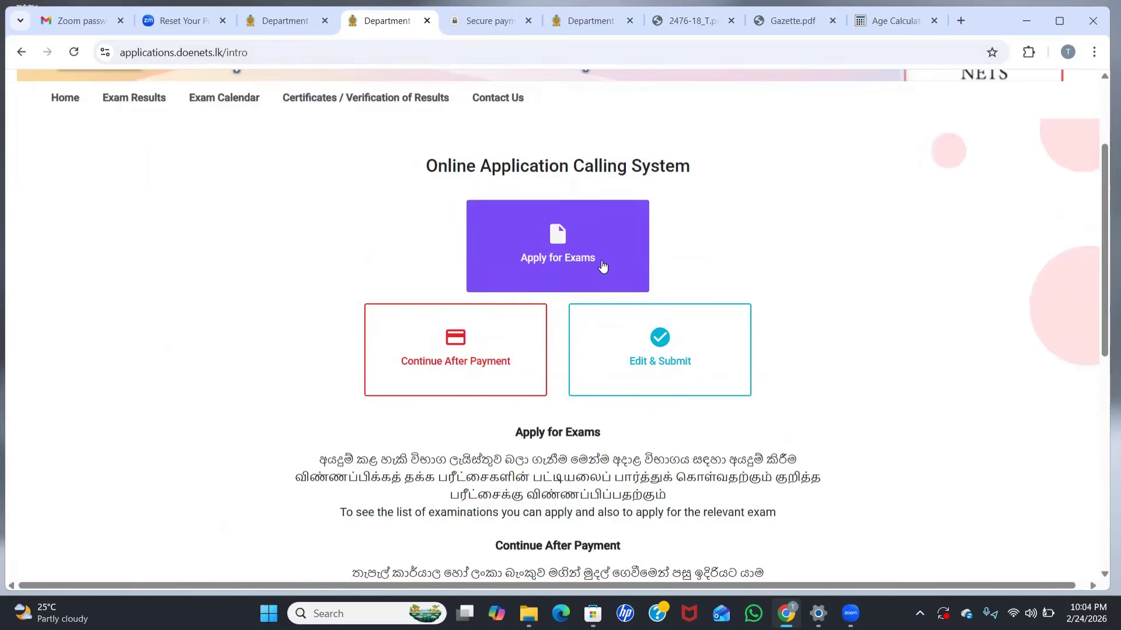
# Review the Gazette.pdf subject qualification tables on pages 45–47, then show 2476-18_T.pdf page 3.
pyautogui.click(784, 22)
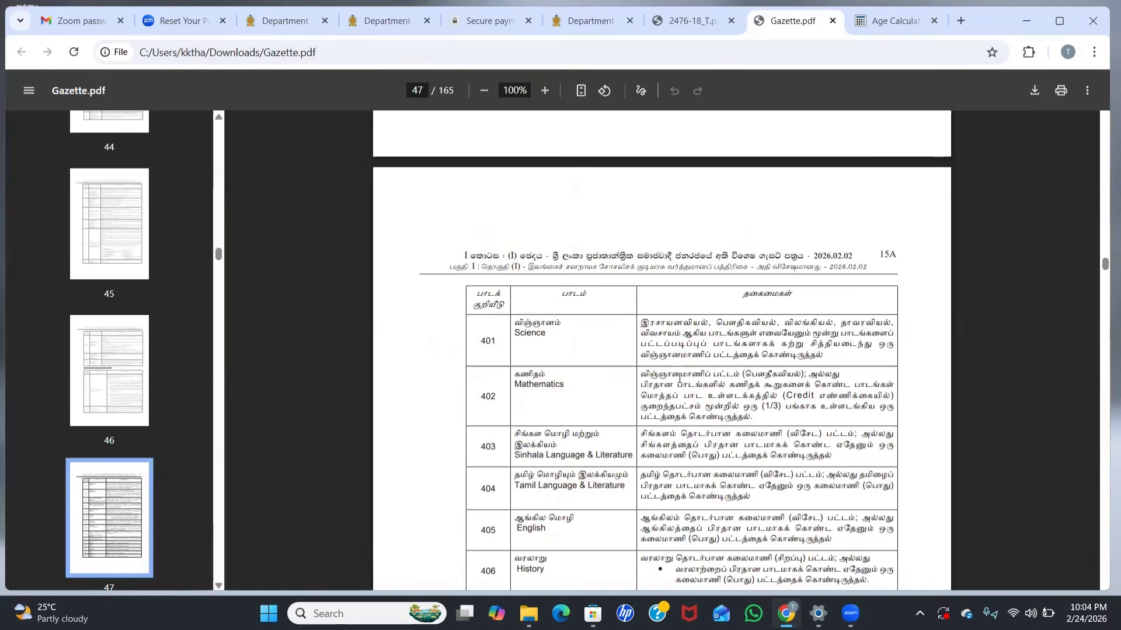
pyautogui.scroll(-5, 678, 378)
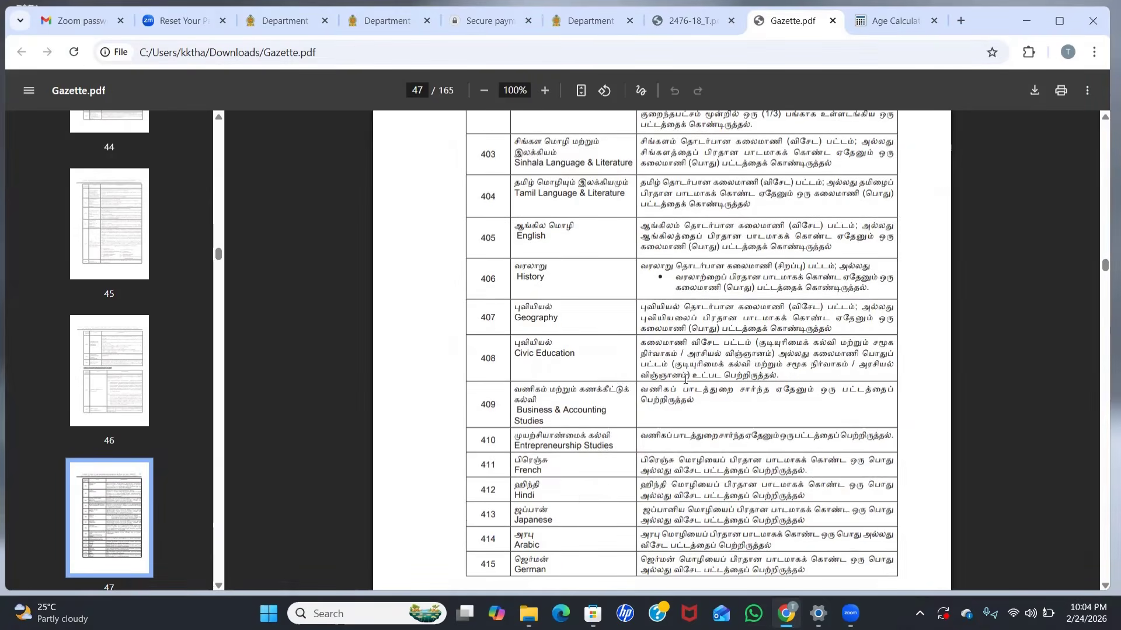
pyautogui.scroll(5, 670, 371)
pyautogui.scroll(15, 670, 372)
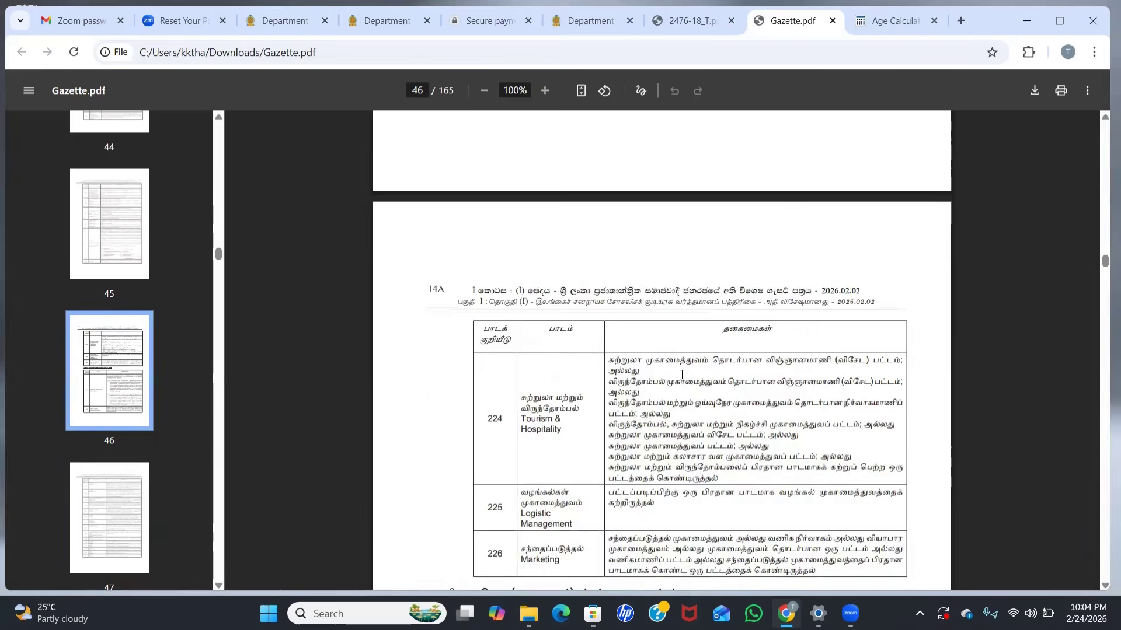
pyautogui.scroll(6, 682, 375)
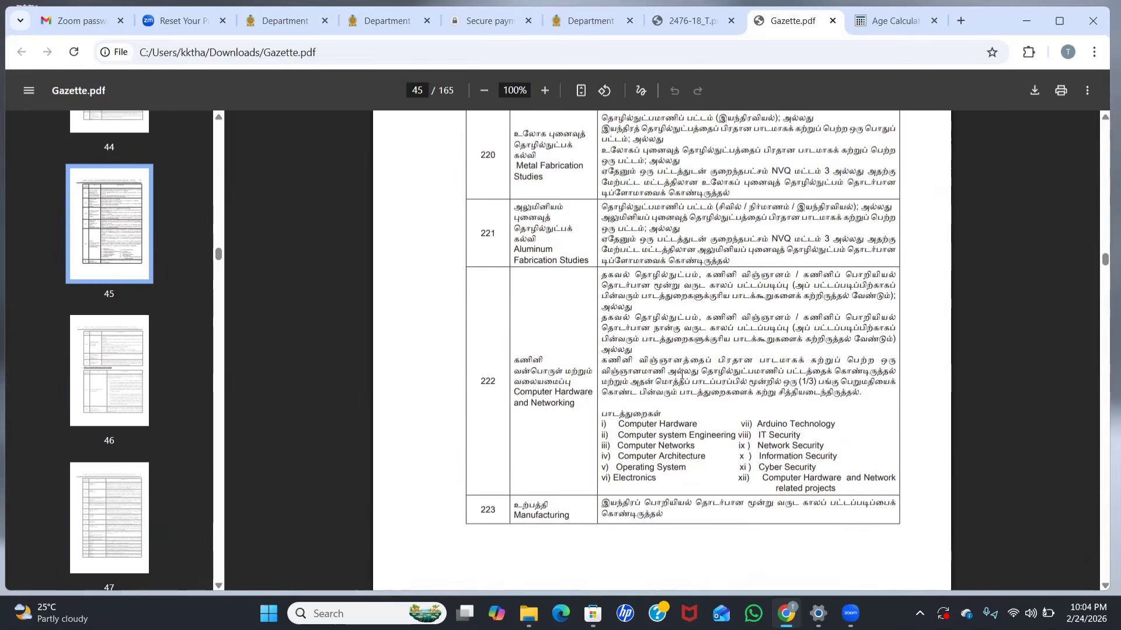
pyautogui.scroll(-6, 700, 375)
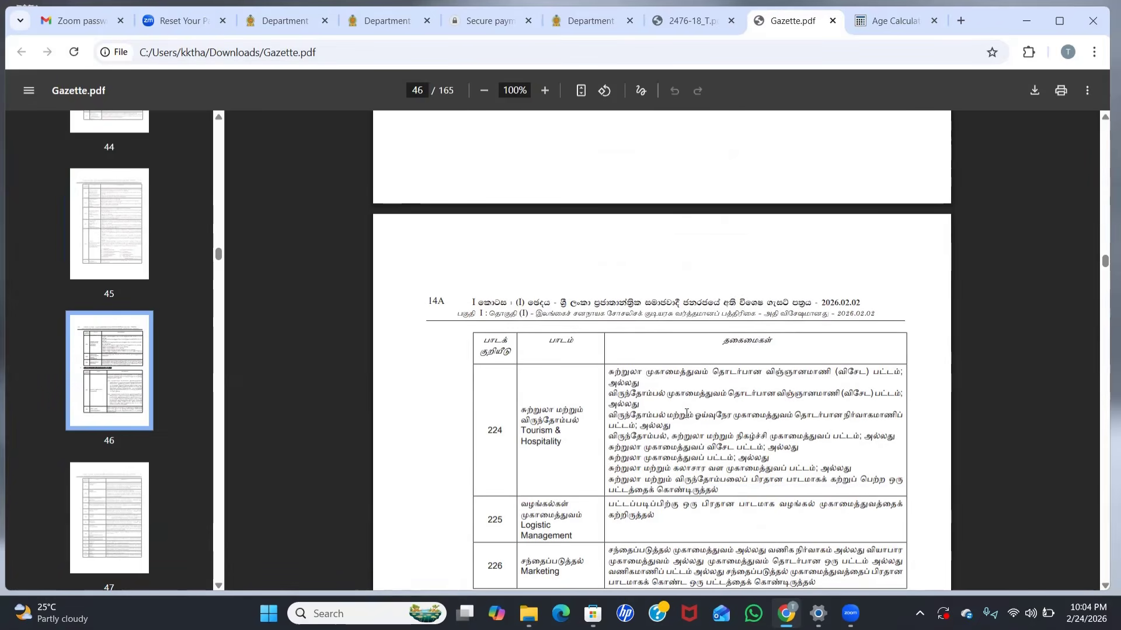
pyautogui.click(704, 28)
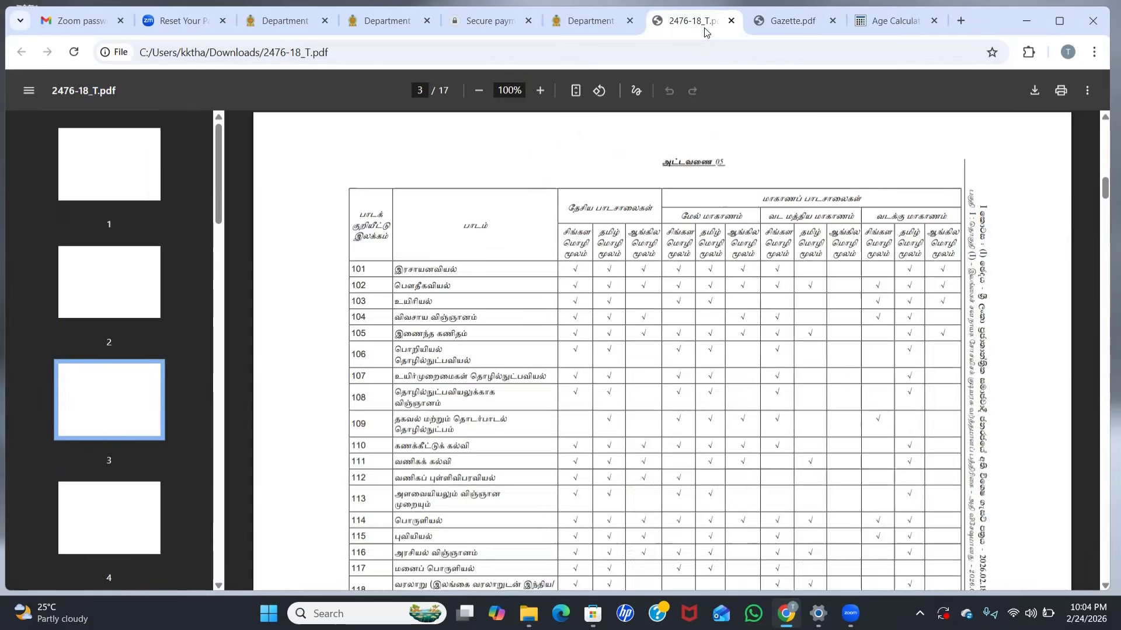
pyautogui.moveTo(796, 24)
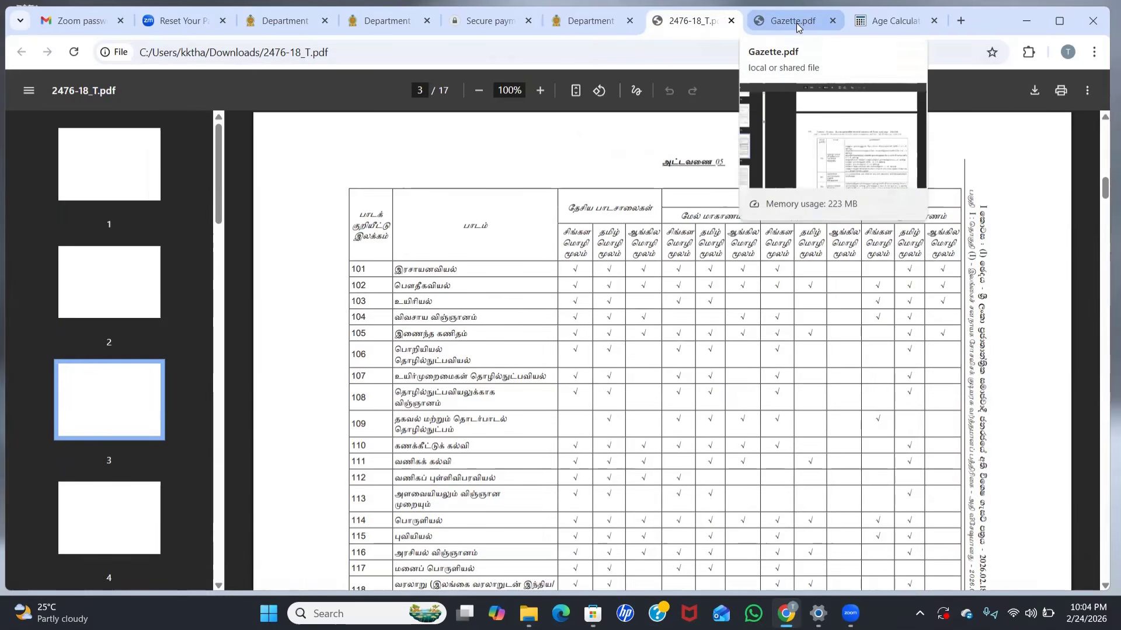